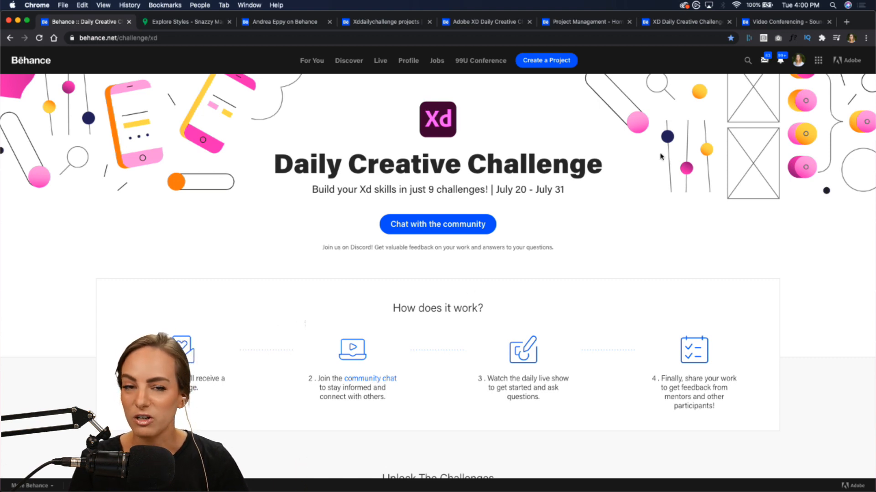
Review the XD Daily Creative Challenge page on Behance, from the daily challenge cards through the Next Steps section.
scroll(744, 228, down, 3)
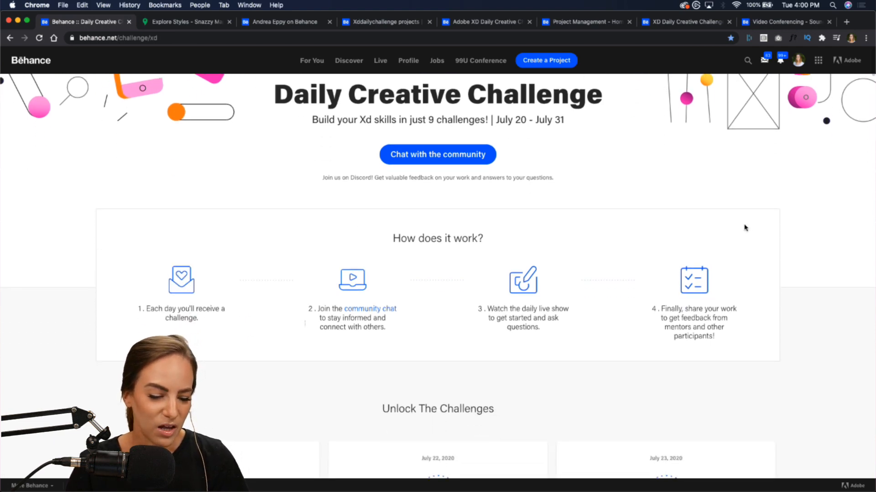
scroll(744, 228, down, 6)
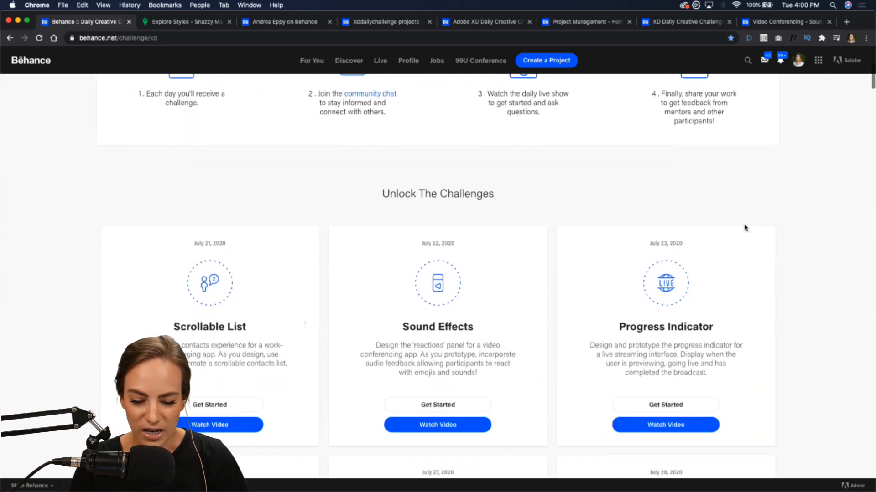
scroll(744, 228, down, 4)
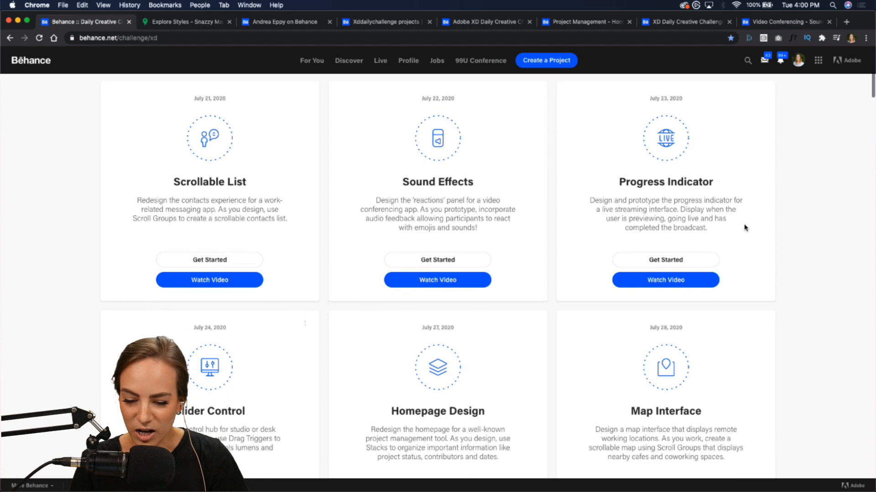
scroll(744, 228, up, 1)
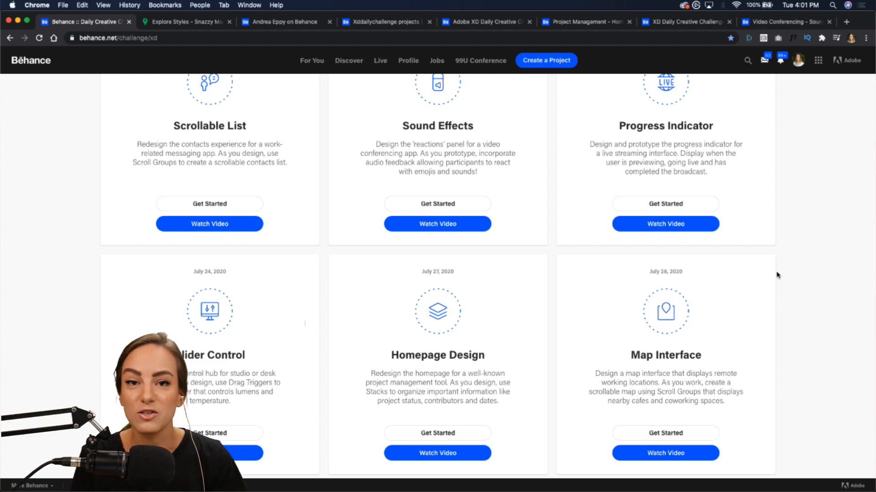
scroll(777, 276, up, 2)
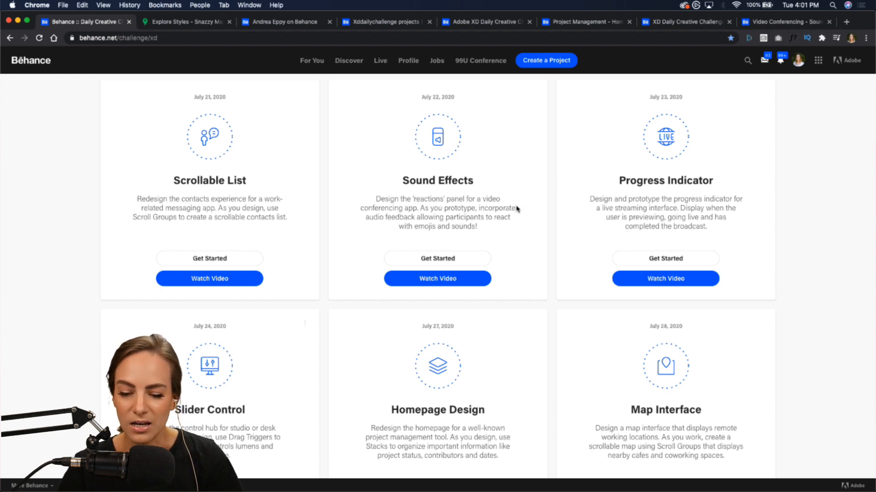
scroll(332, 381, down, 5)
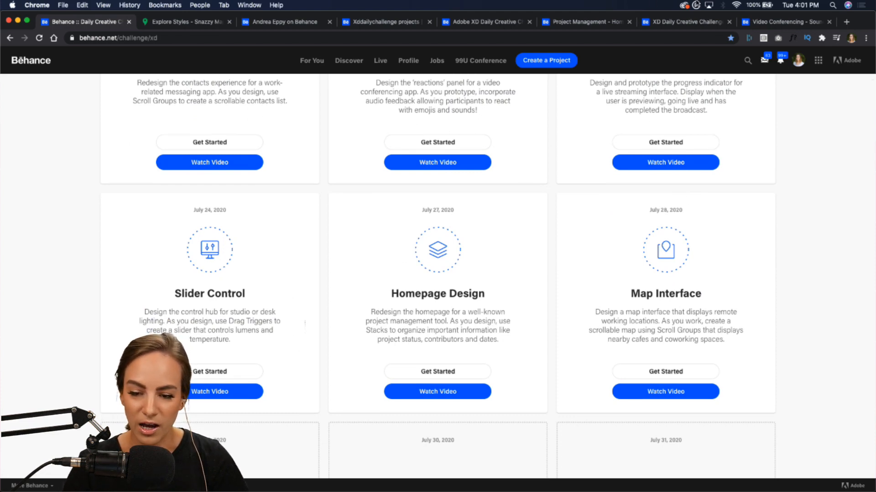
click(696, 5)
click(776, 203)
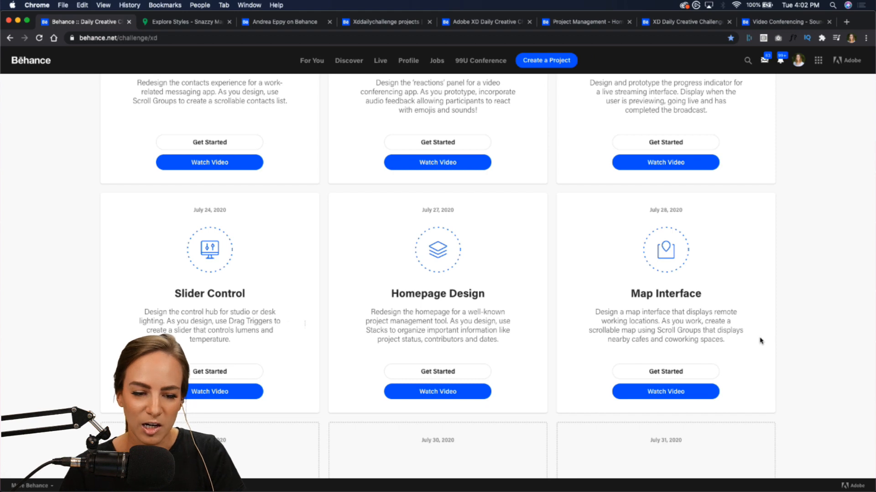
scroll(760, 341, down, 1)
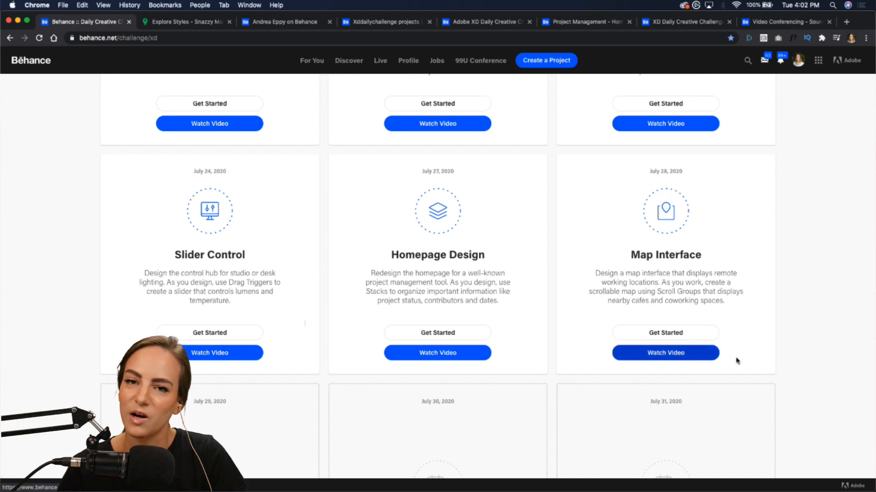
scroll(772, 365, down, 8)
scroll(774, 367, down, 5)
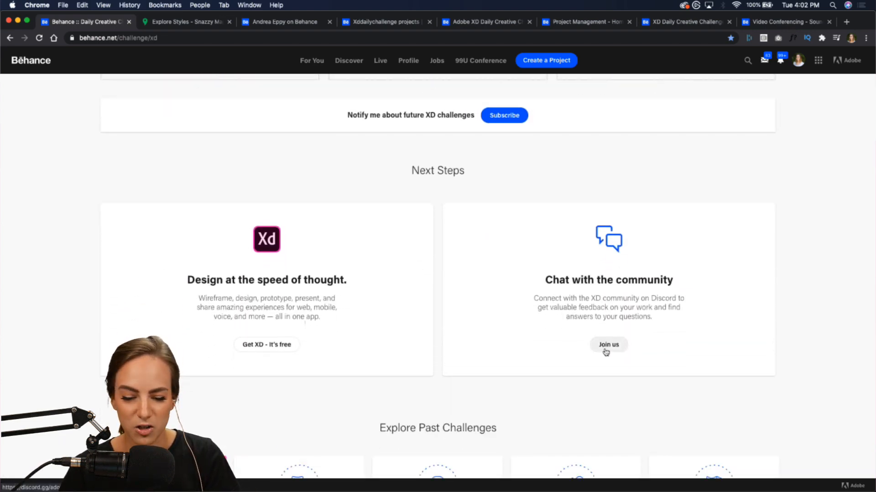
Switch to Discord and browse the submissions and feedback messages in the Adobe XD server's current-challenge channel.
mouse_move(570, 488)
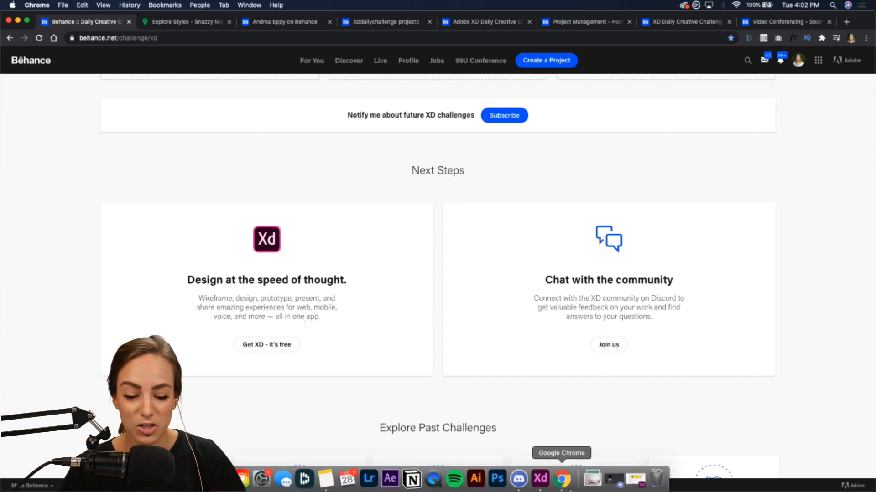
click(521, 486)
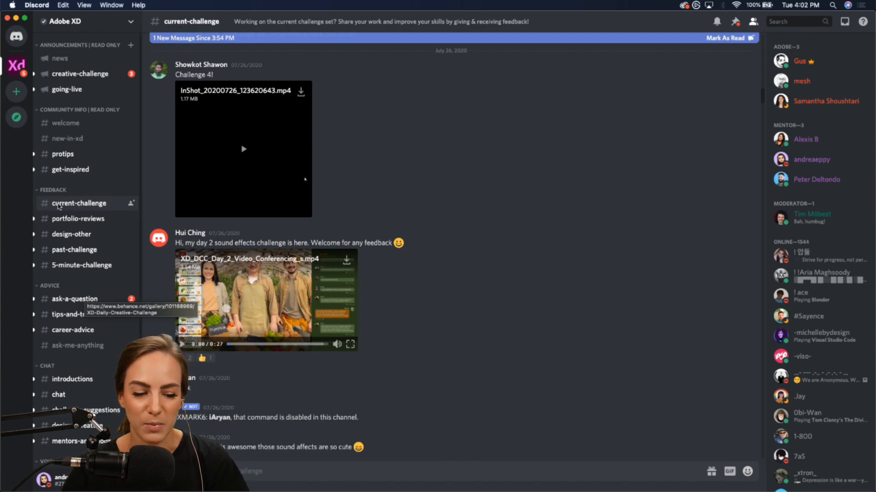
scroll(520, 215, up, 3)
scroll(520, 215, up, 5)
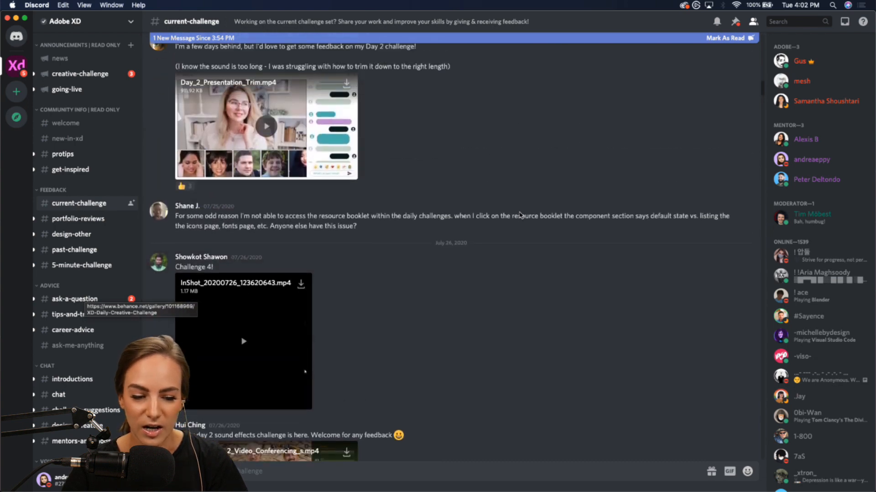
scroll(520, 216, down, 3)
scroll(520, 215, down, 8)
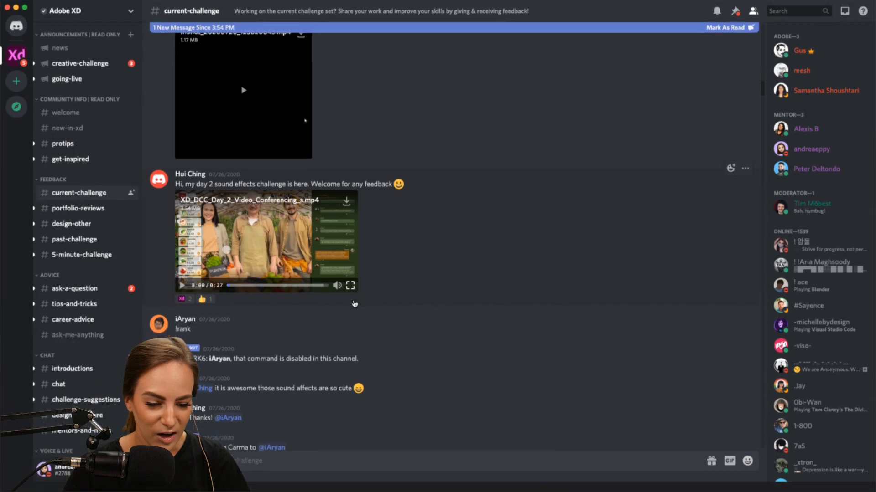
Watch the Day 2 video conferencing submission XD_DCC_Day_2_Video_Conferencing_s.mp4 in full screen, and return to the channel.
click(351, 297)
click(247, 286)
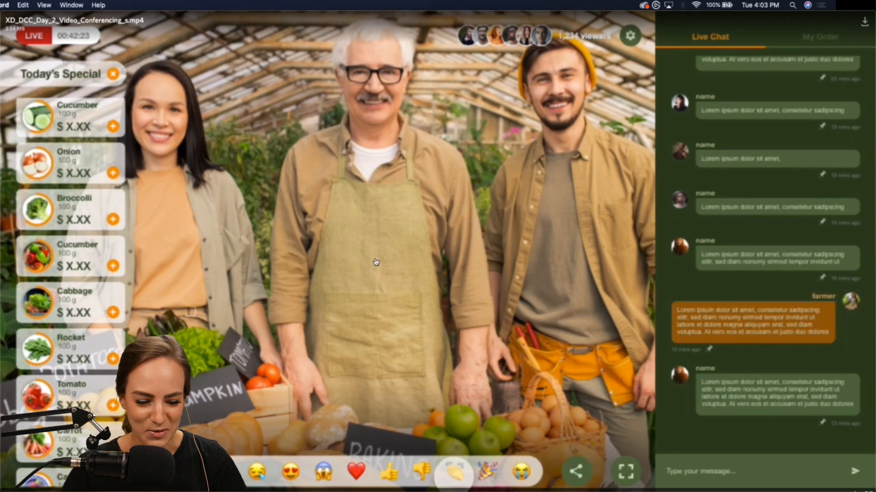
click(868, 486)
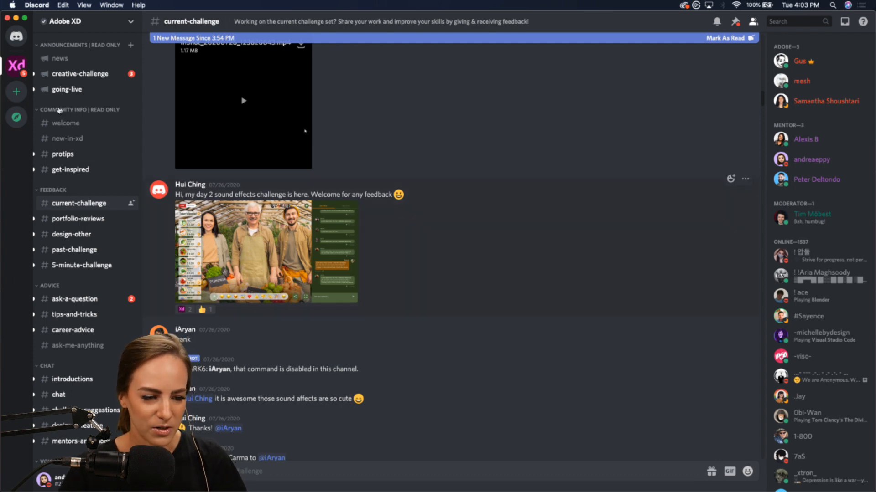
Switch to the XD_DCC_Day_6_Coworking Space document in Adobe XD and read its Challenge Prompt section.
click(16, 19)
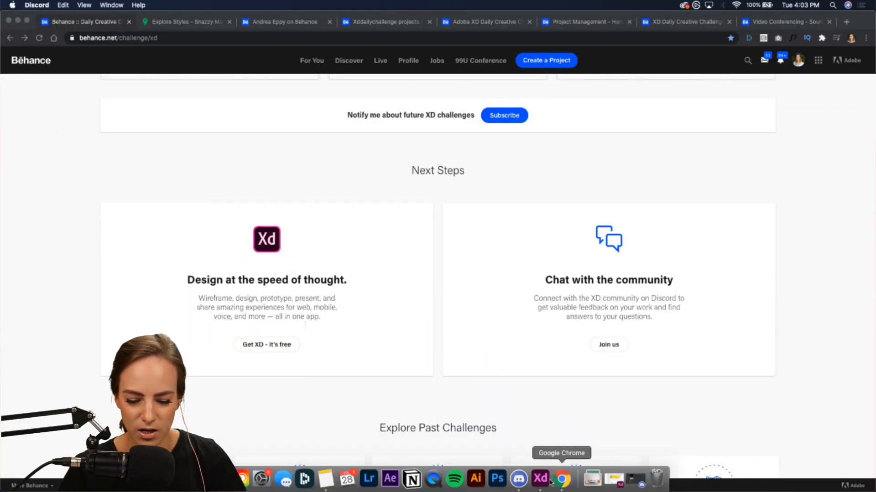
click(550, 479)
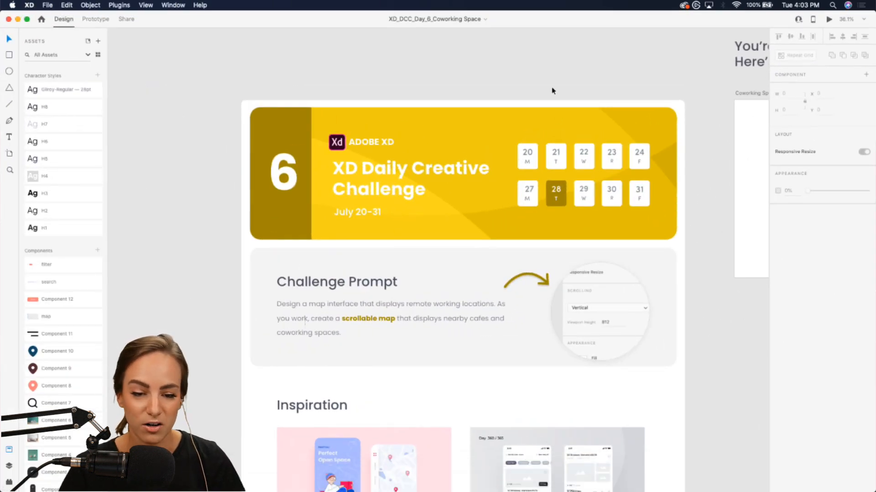
scroll(551, 88, down, 2)
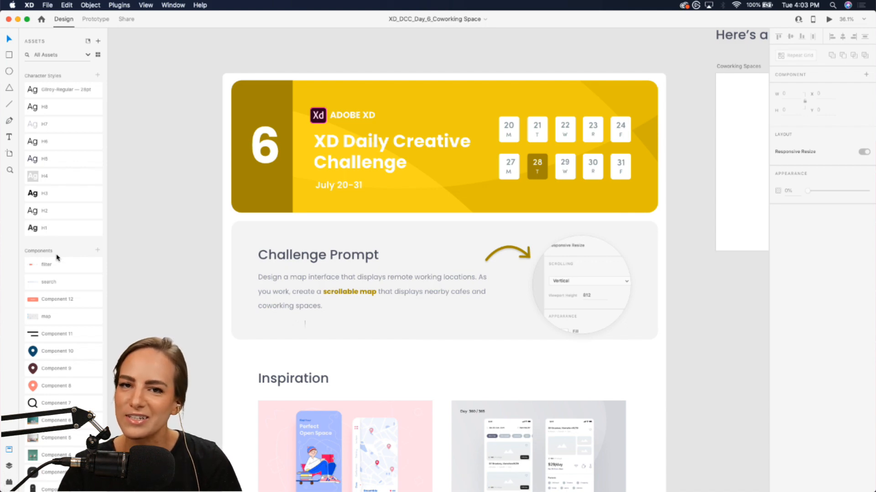
scroll(201, 303, up, 3)
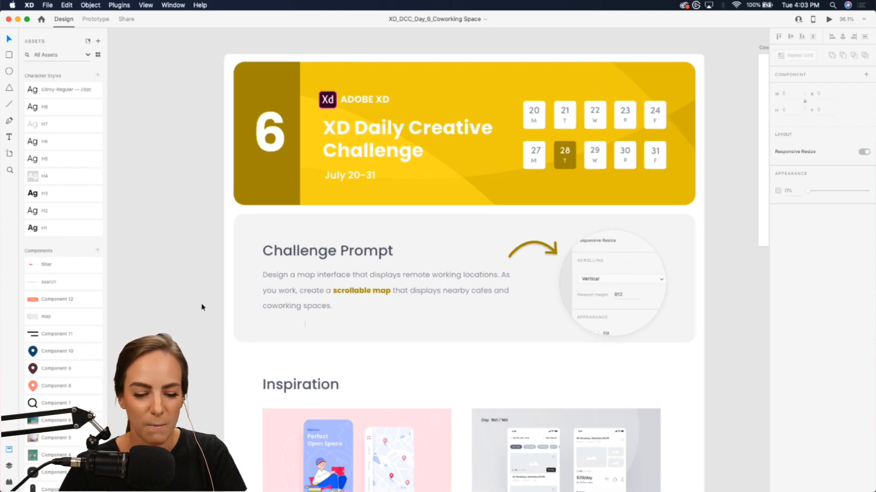
scroll(201, 299, down, 2)
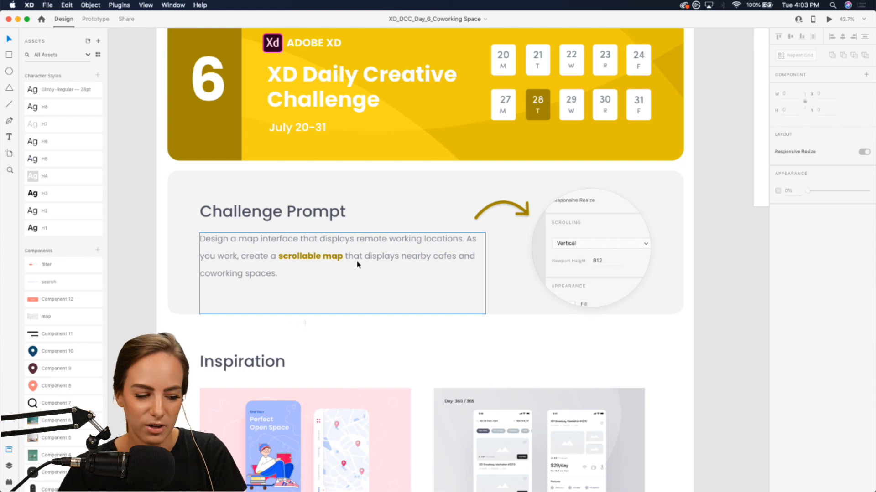
Examine both Inspiration examples up close: the pink coworking map design and the grey space listing and detail screens.
scroll(358, 260, up, 3)
scroll(347, 226, down, 4)
scroll(348, 226, up, 3)
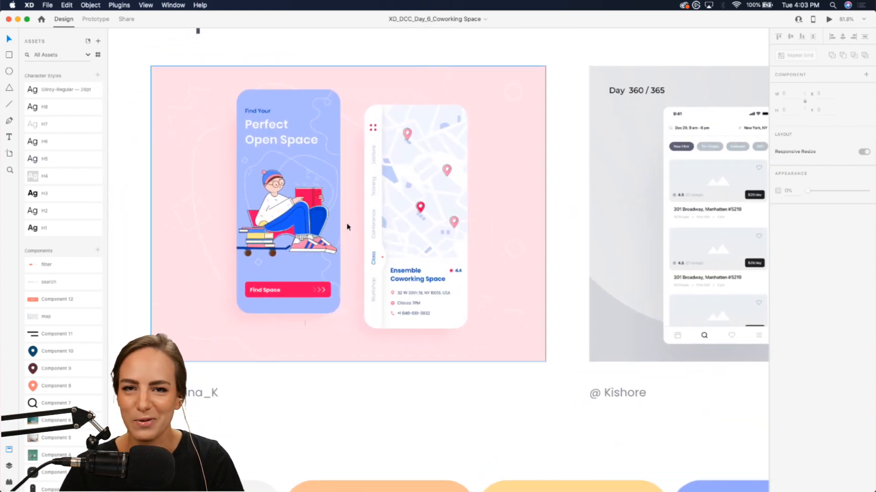
scroll(345, 214, up, 2)
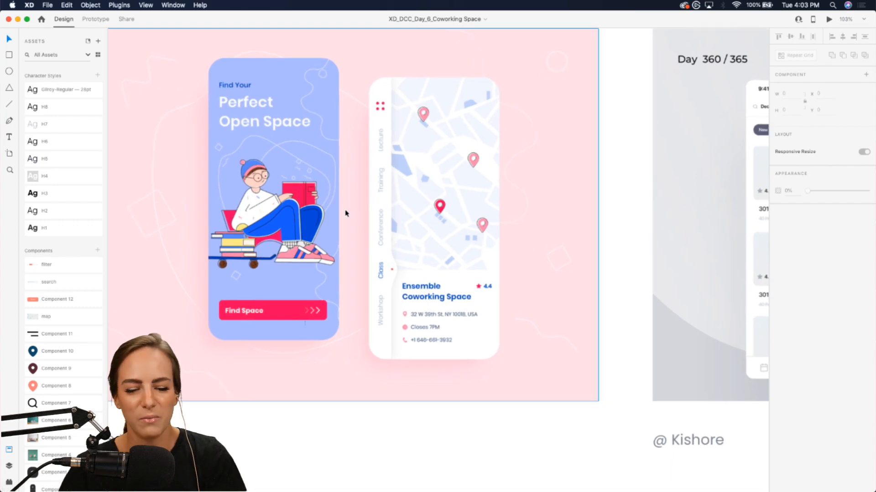
scroll(345, 213, up, 2)
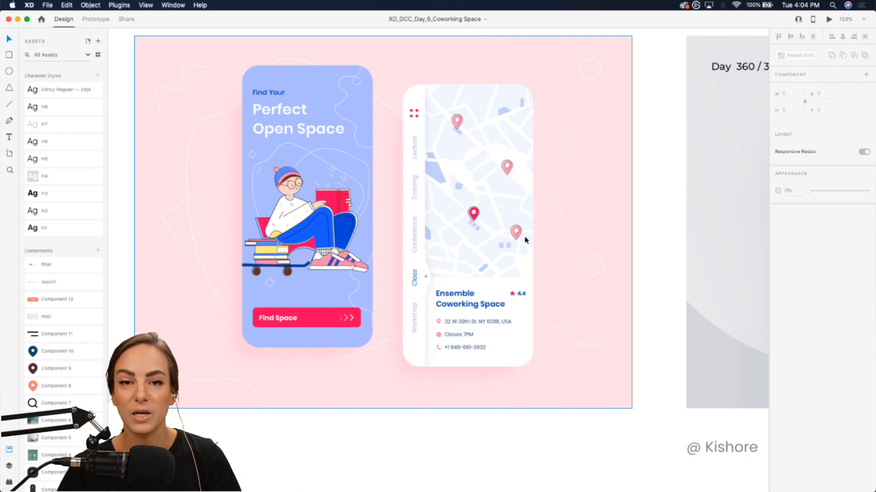
scroll(499, 185, right, 3)
scroll(499, 185, right, 15)
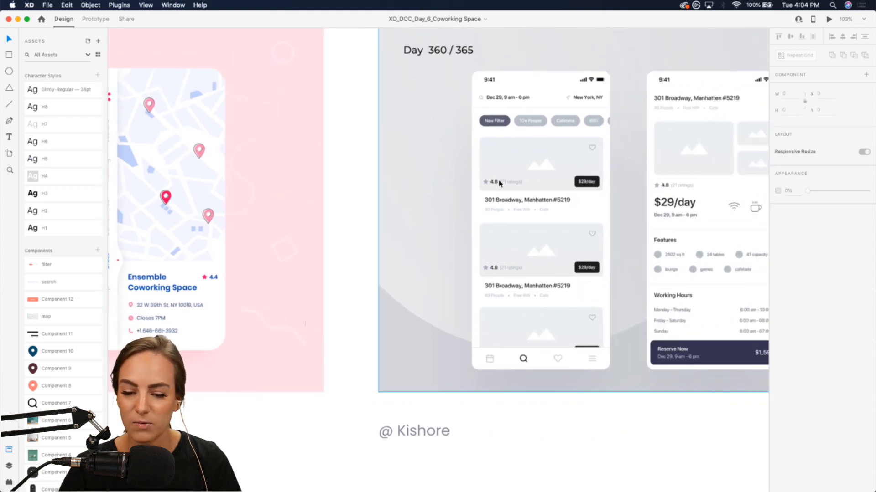
scroll(500, 184, up, 3)
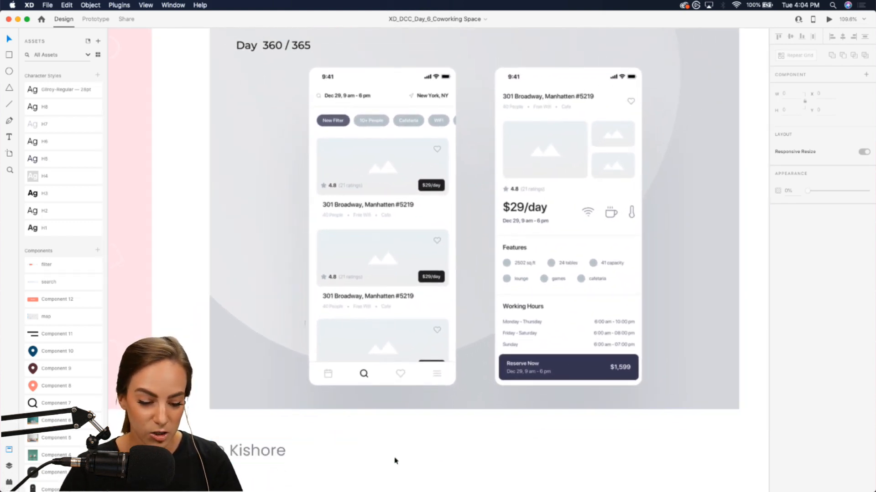
scroll(467, 312, up, 3)
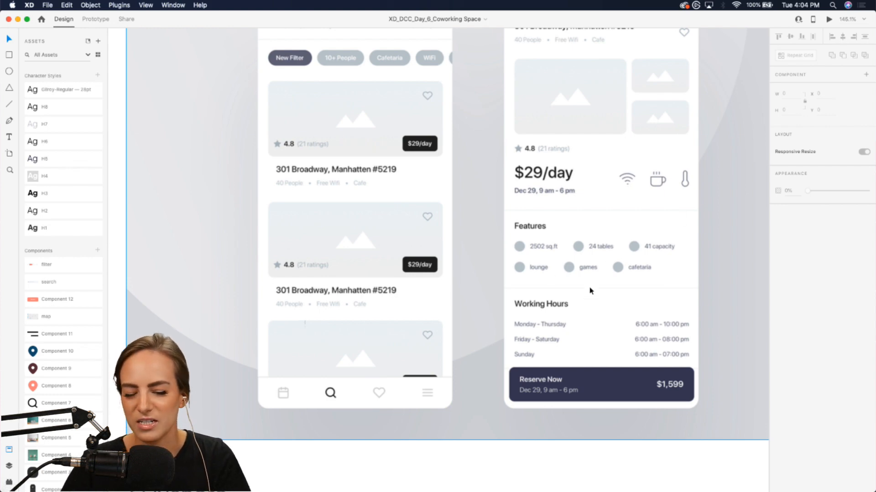
Preview the Resource Booklet component's Icons Page and Fonts Page states, and return it to Default State.
scroll(590, 291, down, 10)
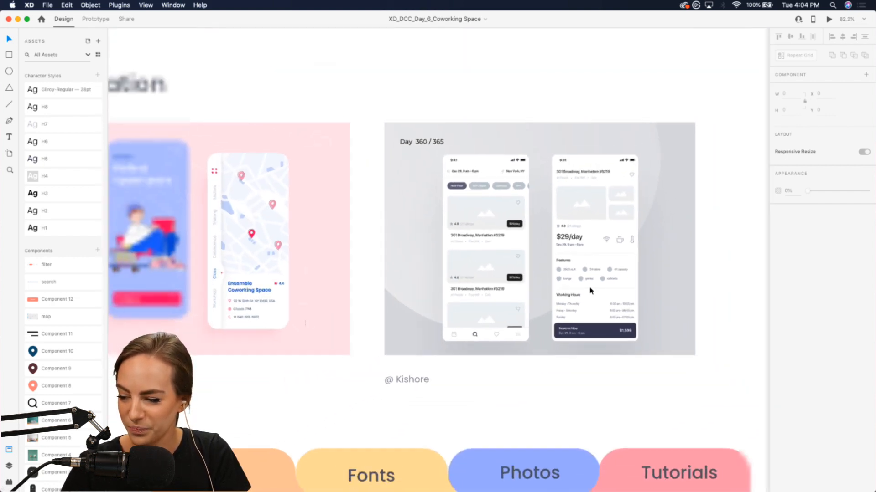
scroll(590, 291, down, 10)
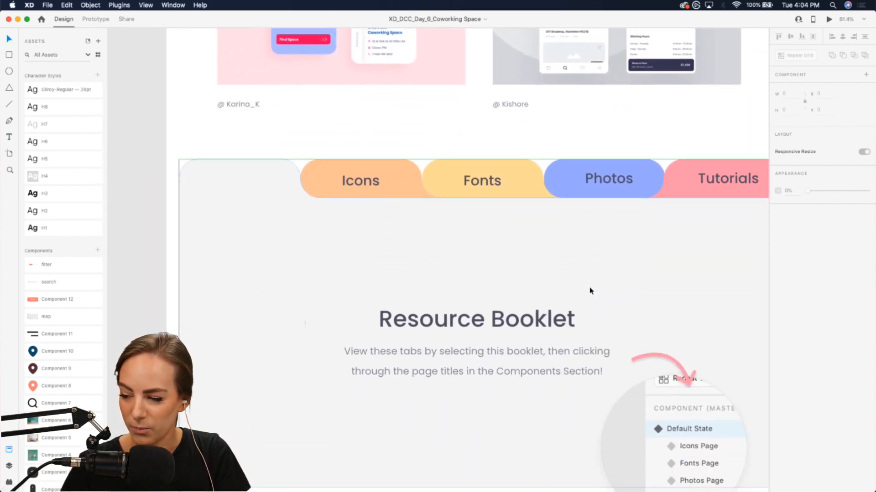
scroll(590, 291, down, 5)
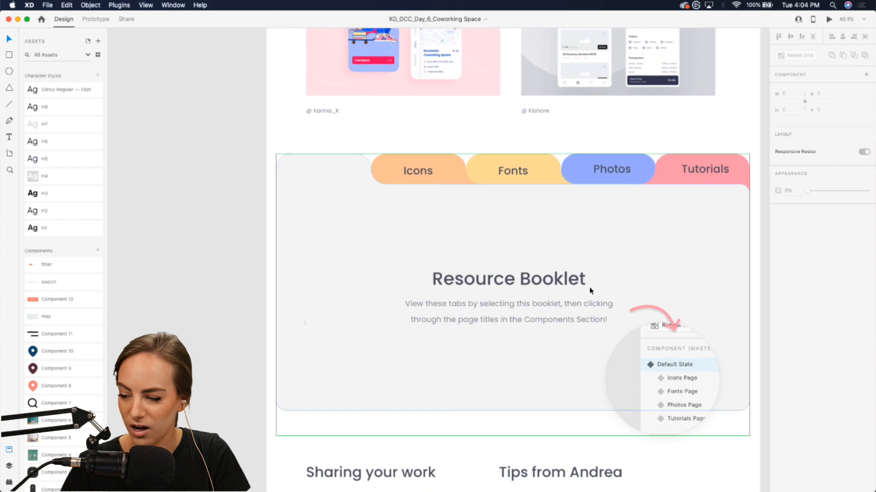
scroll(590, 291, down, 3)
scroll(589, 290, down, 4)
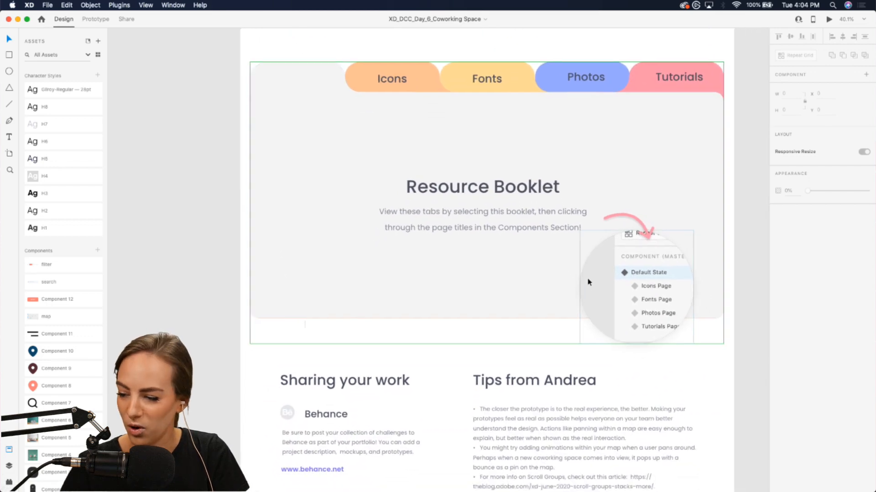
click(507, 188)
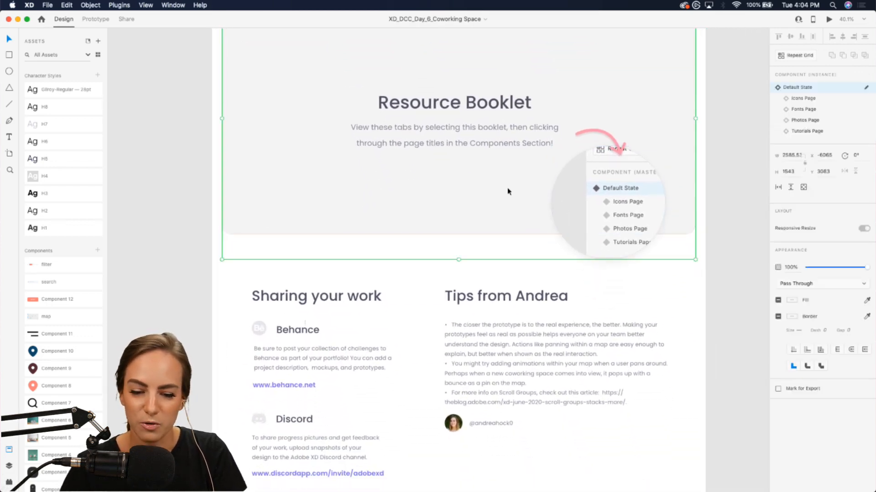
click(804, 98)
click(803, 109)
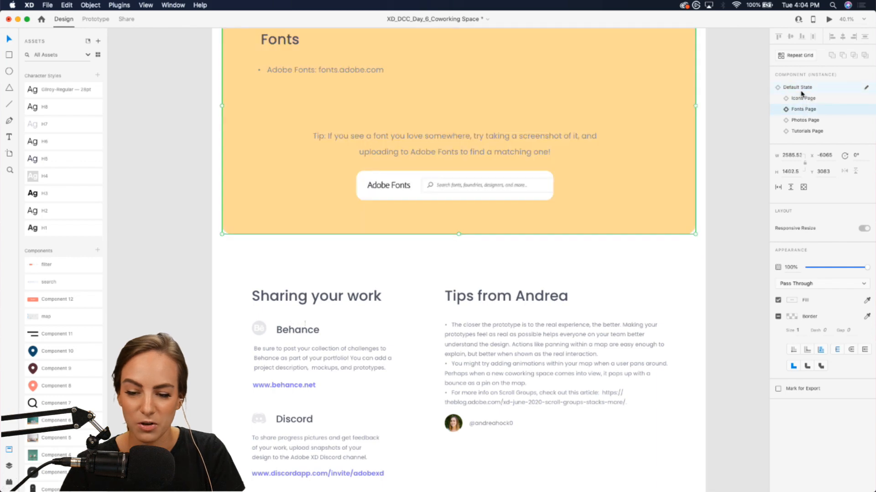
click(801, 88)
Read the sharing instructions for Behance and Discord and the design tips beneath the Resource Booklet.
scroll(577, 337, down, 3)
scroll(577, 337, up, 3)
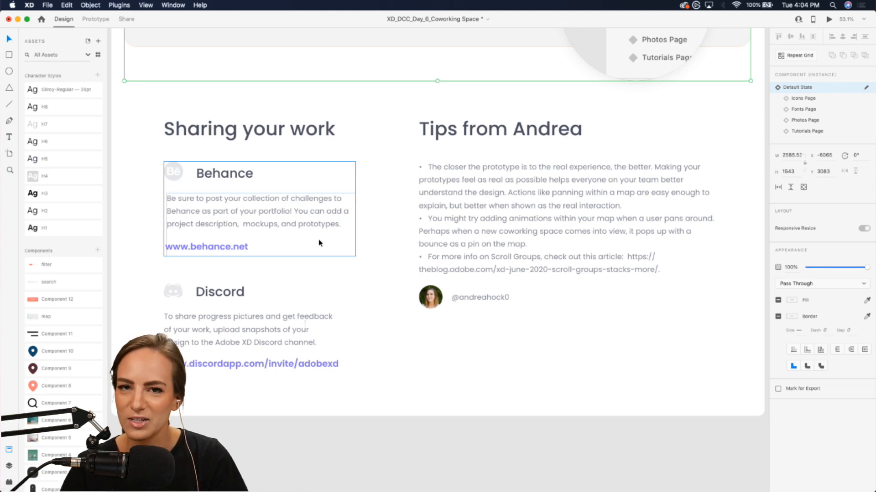
scroll(489, 302, right, 3)
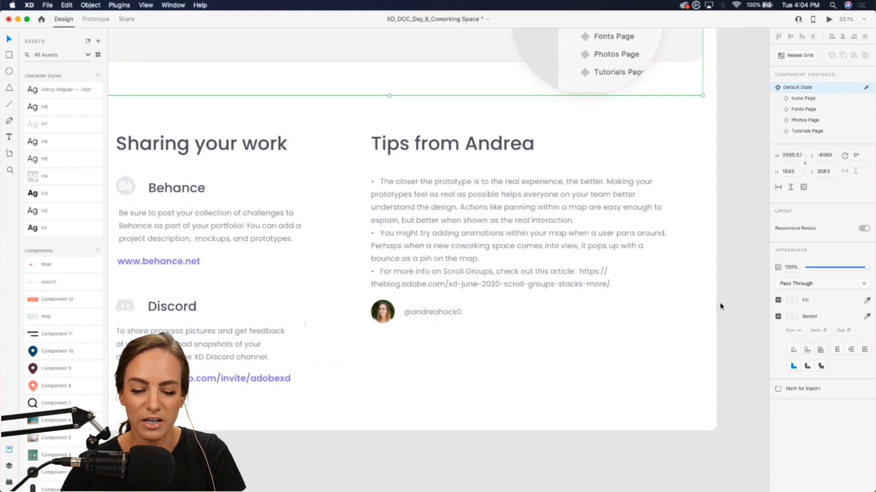
scroll(720, 307, up, 3)
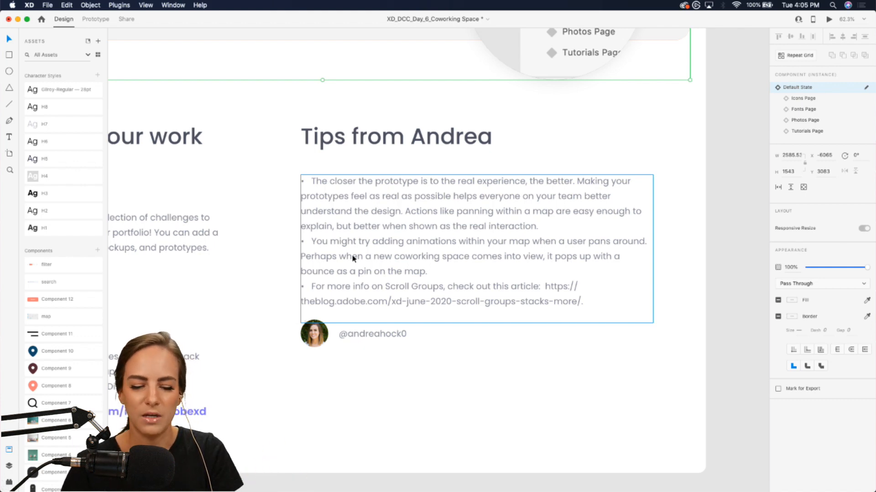
Find the blank Coworking Spaces starter artboard and check its size and scrolling properties.
scroll(353, 258, down, 3)
scroll(352, 259, up, 10)
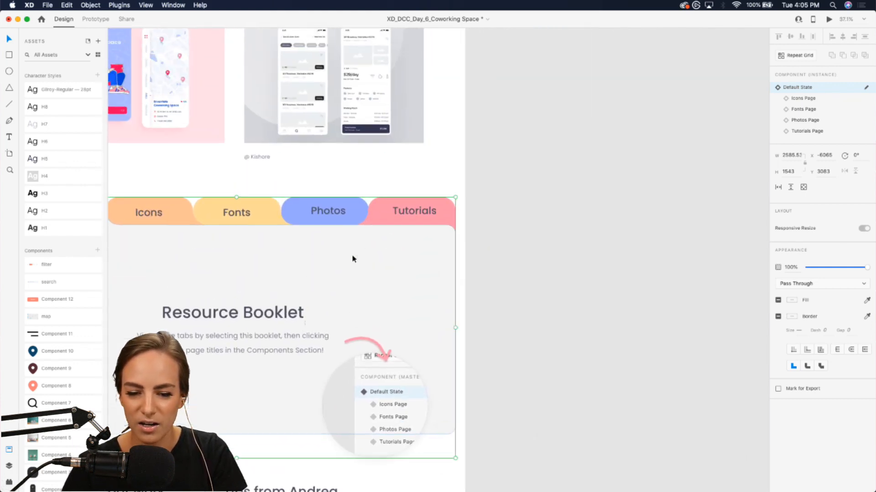
scroll(352, 259, up, 8)
scroll(352, 259, right, 5)
scroll(352, 259, up, 3)
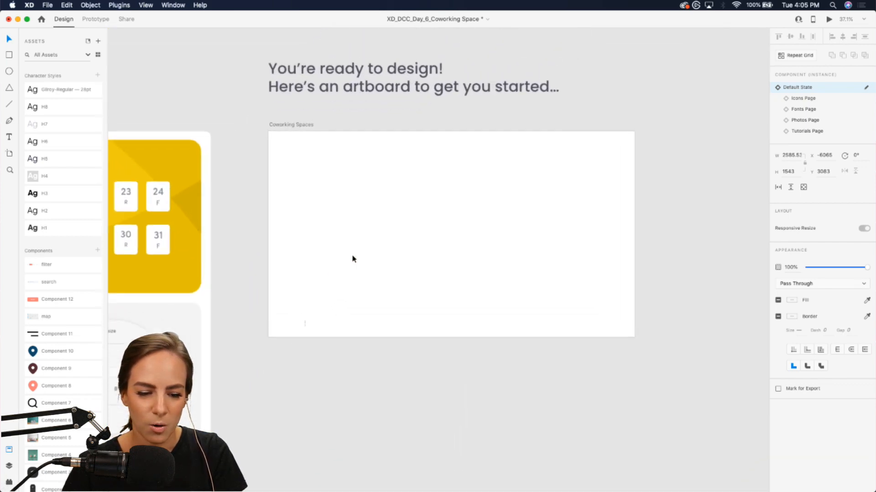
scroll(351, 259, up, 3)
scroll(337, 247, right, 3)
scroll(337, 246, up, 2)
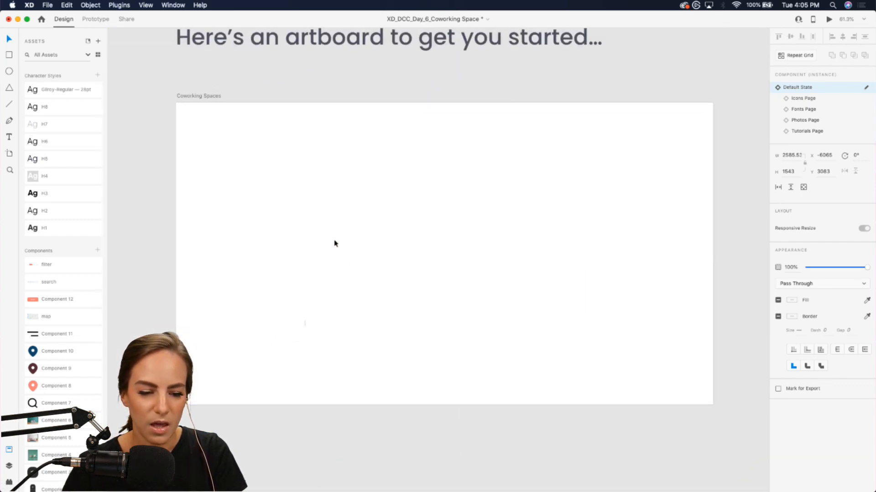
click(207, 97)
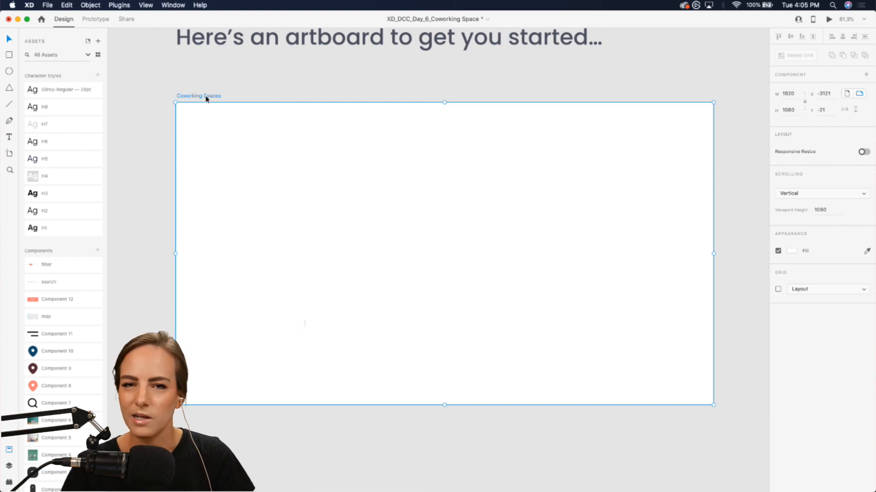
click(284, 83)
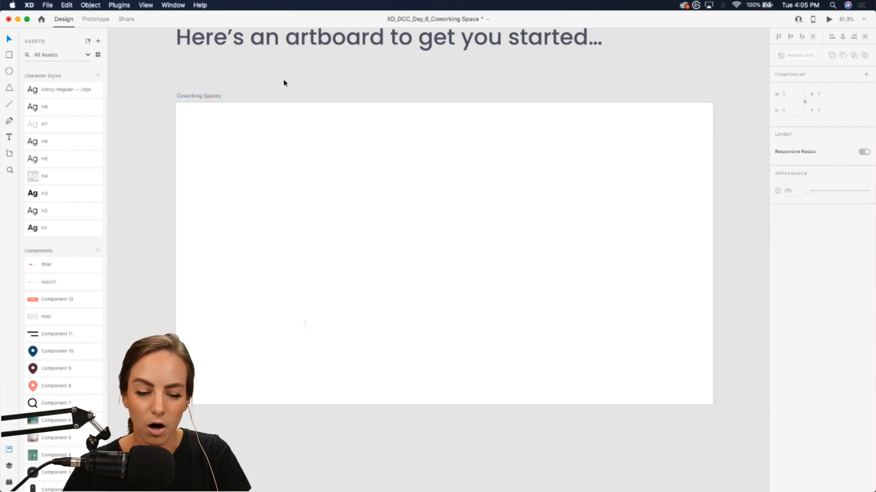
scroll(284, 83, up, 2)
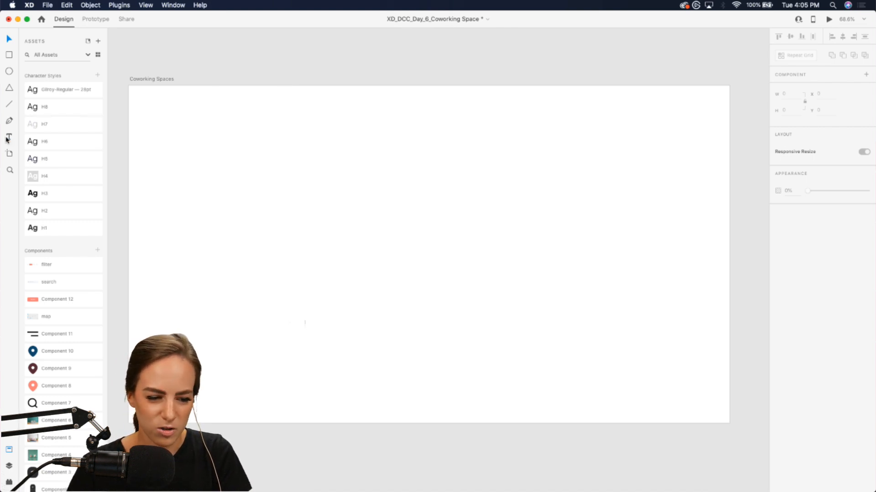
Add an auto-width "Coworking Spaces" title near the artboard's upper-left corner and apply the H1 character style.
click(9, 136)
drag(188, 122, 320, 162)
text(Co)
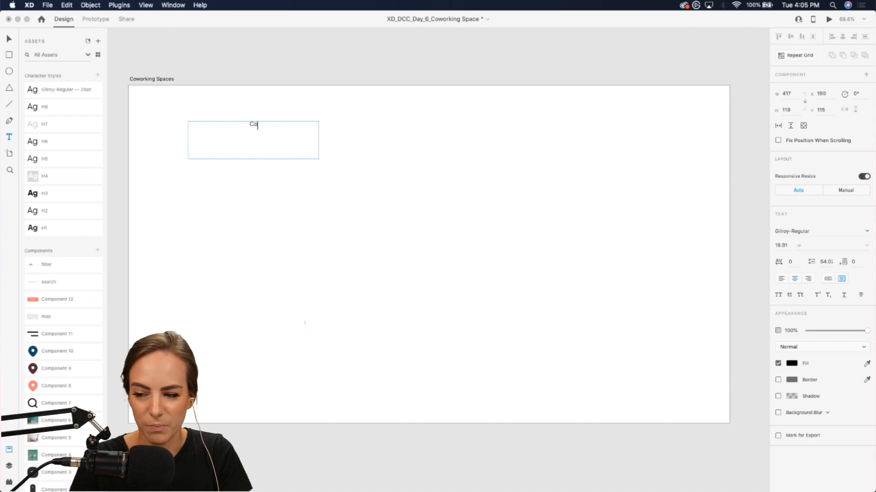
text(working Spaces)
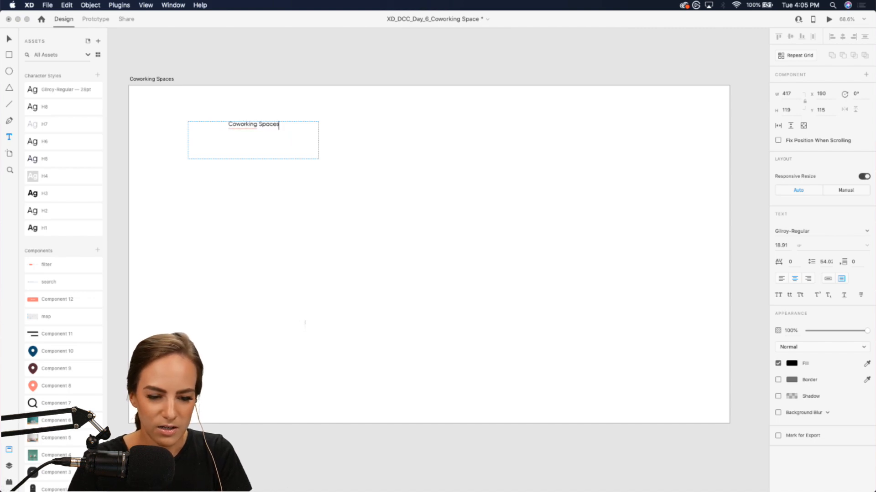
click(827, 278)
key(Escape)
drag(235, 126, 211, 108)
click(45, 227)
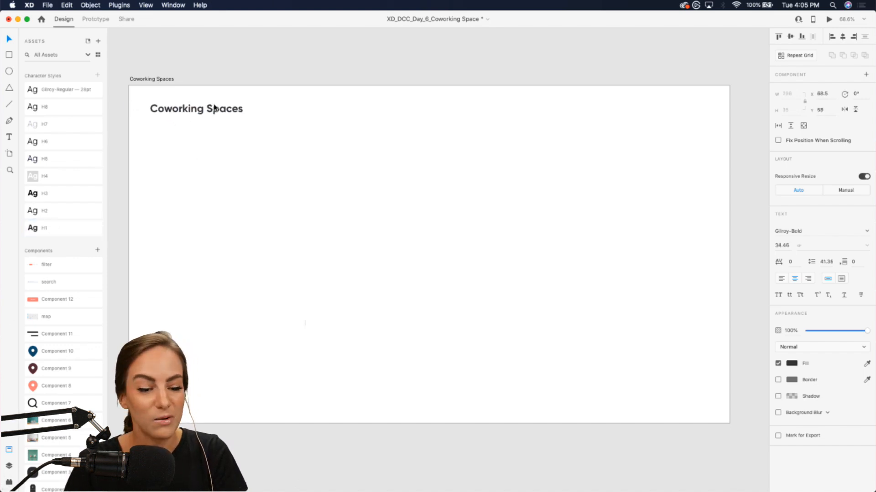
click(295, 284)
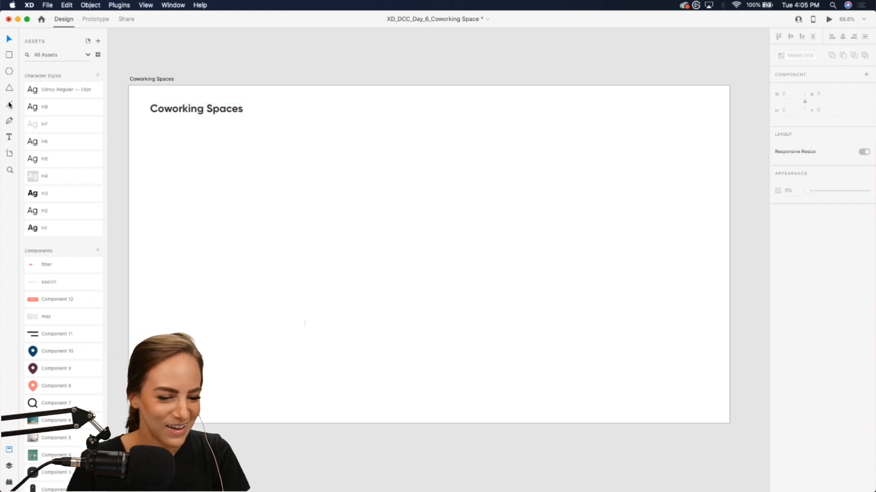
Draw a 1920-wide horizontal line across the artboard beneath the title, and nudge the title up to Y 54.
drag(130, 125, 732, 131)
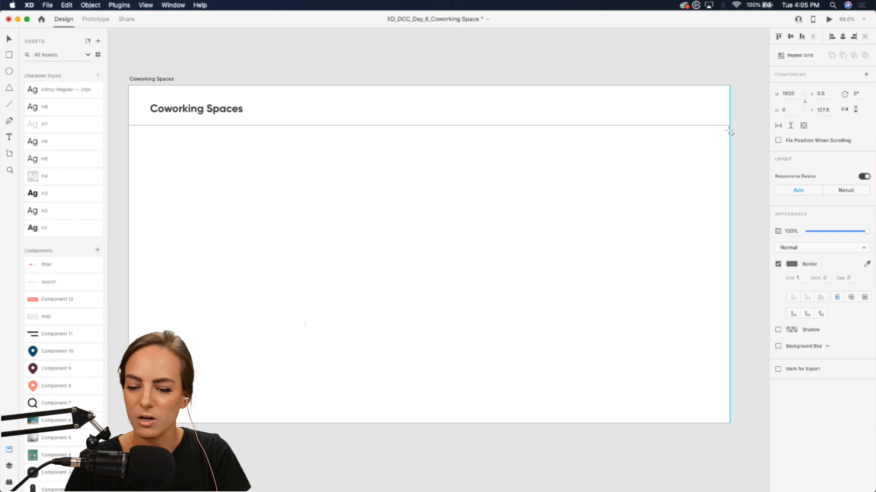
key(v)
click(228, 110)
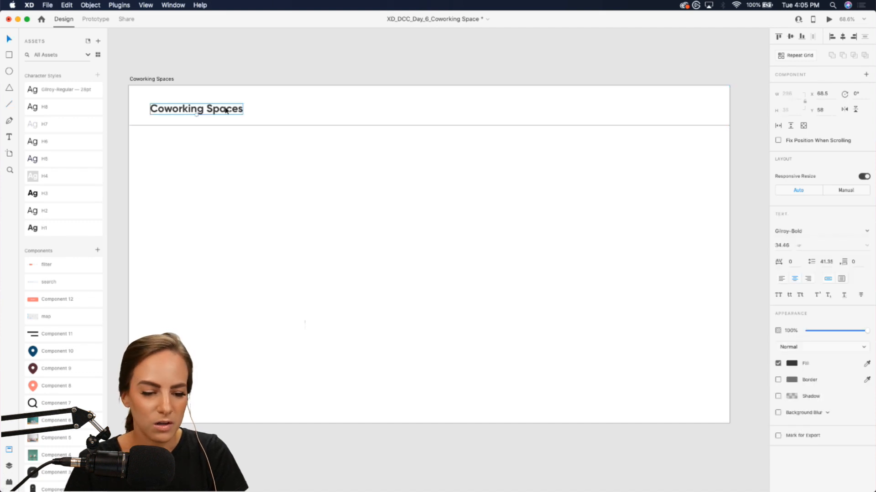
Lower the opacity of the header divider line to 31%.
click(267, 127)
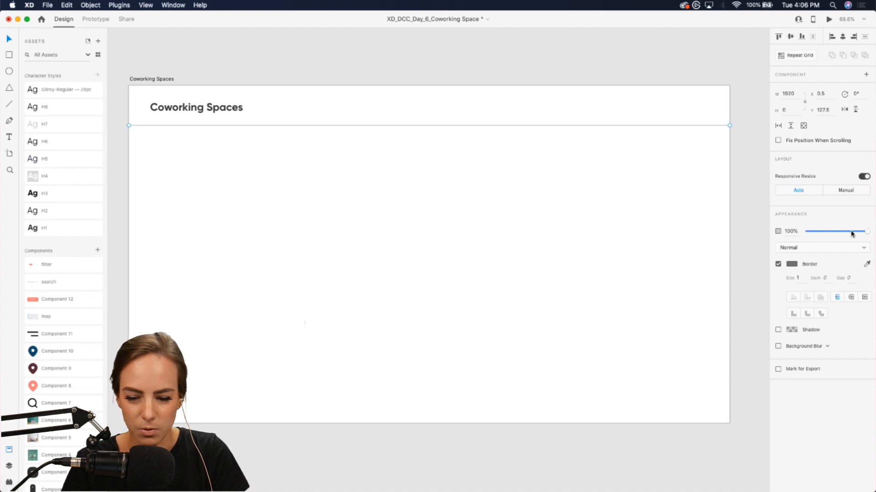
drag(851, 232, 829, 234)
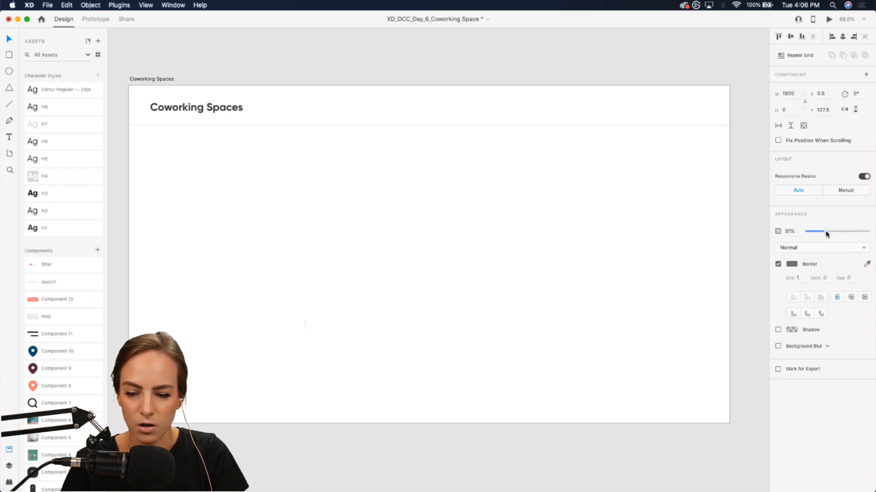
click(402, 234)
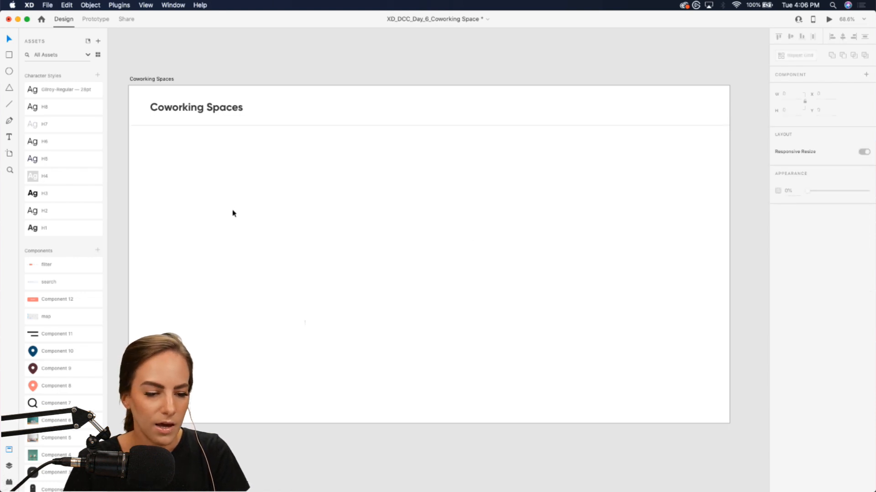
Duplicate the title along the header row, change the copy's text to "Reservations" and apply the H2 character style.
click(188, 108)
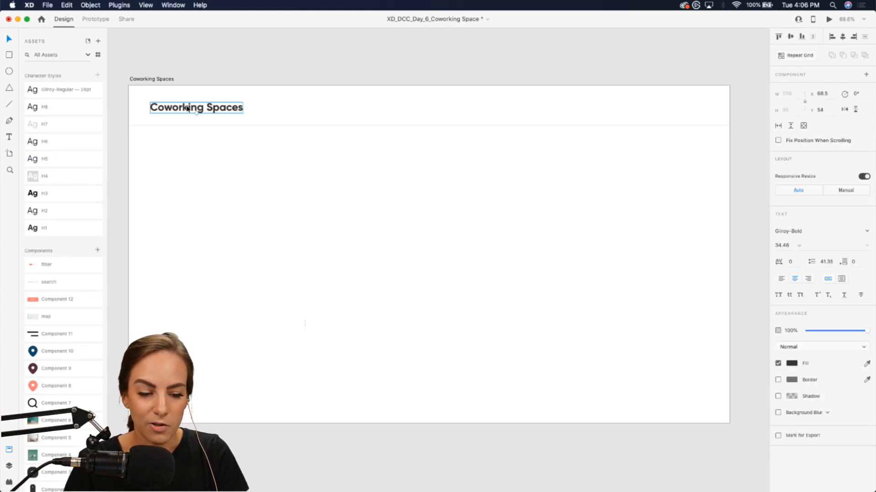
drag(188, 108, 338, 108)
double_click(337, 107)
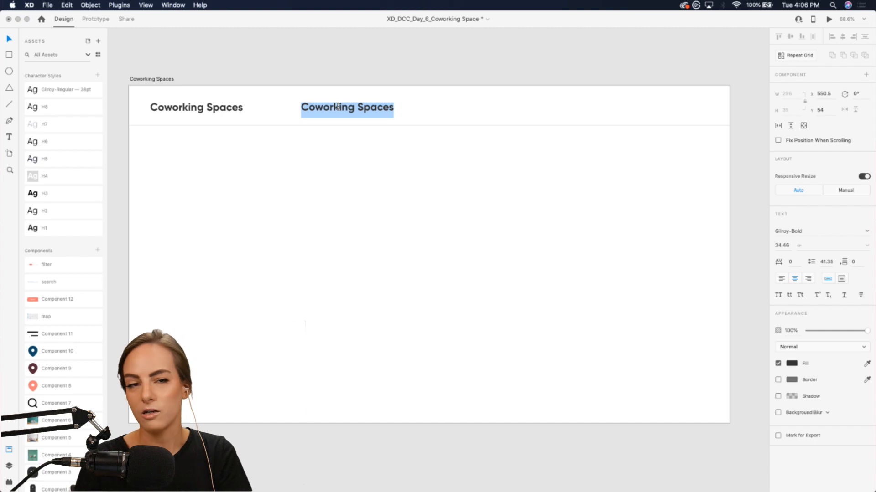
text(Reservations)
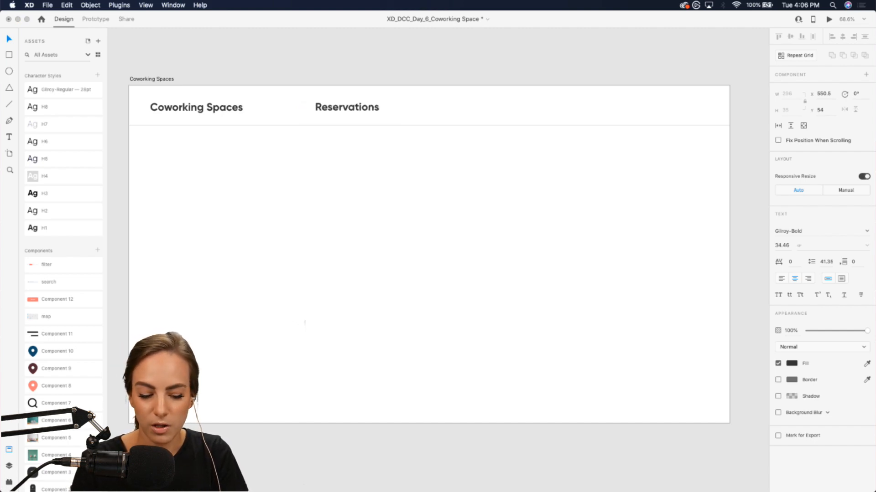
key(Escape)
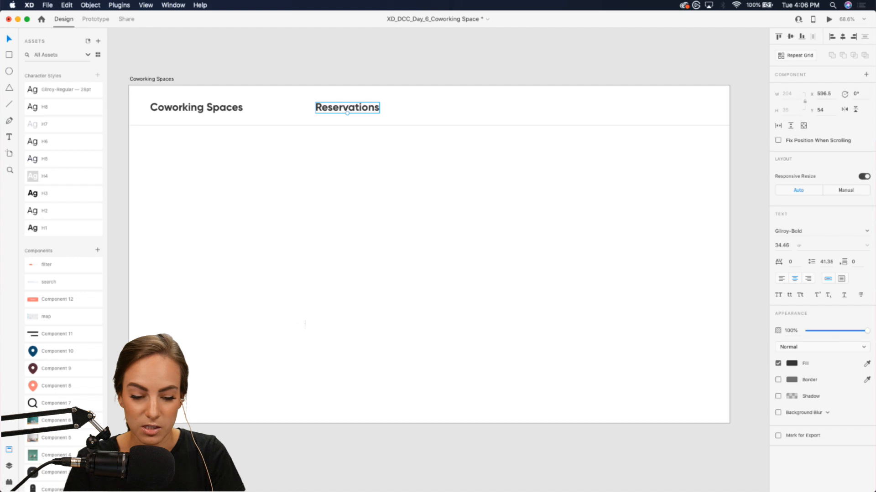
click(49, 213)
scroll(282, 143, up, 3)
scroll(281, 144, left, 2)
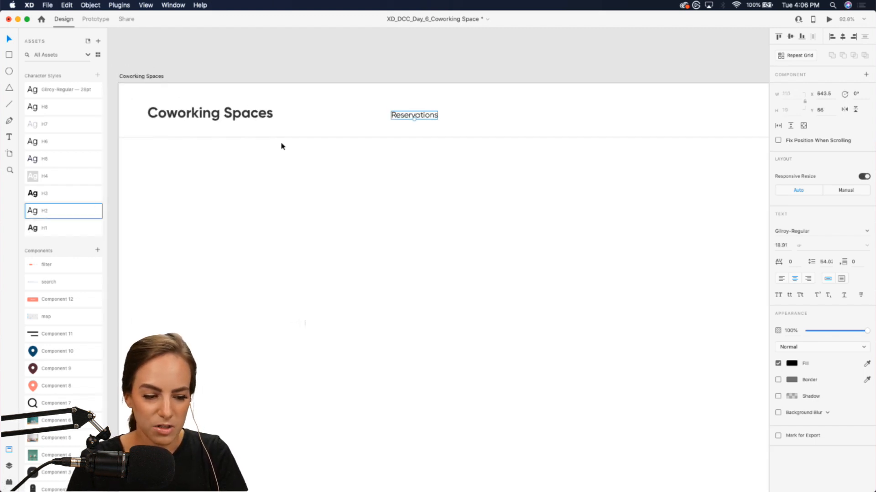
click(246, 116)
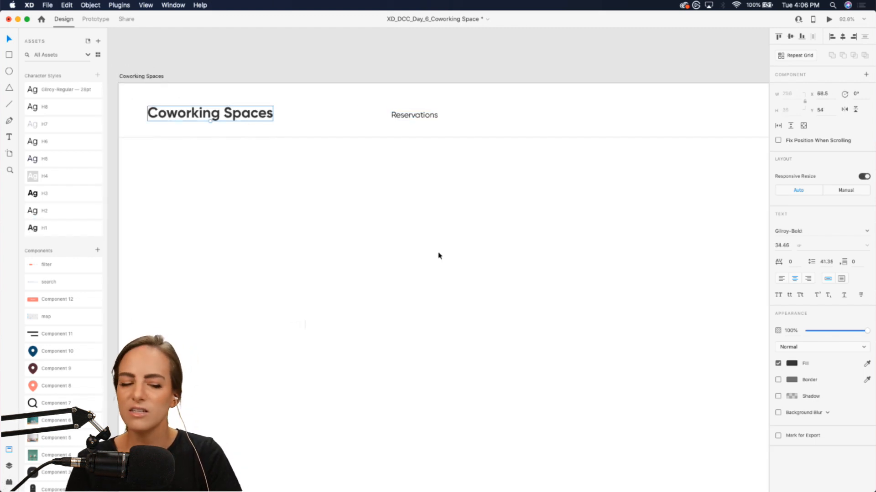
Copy the Reservations label to its right along the header row and change the copy's text to "Spaces".
click(413, 115)
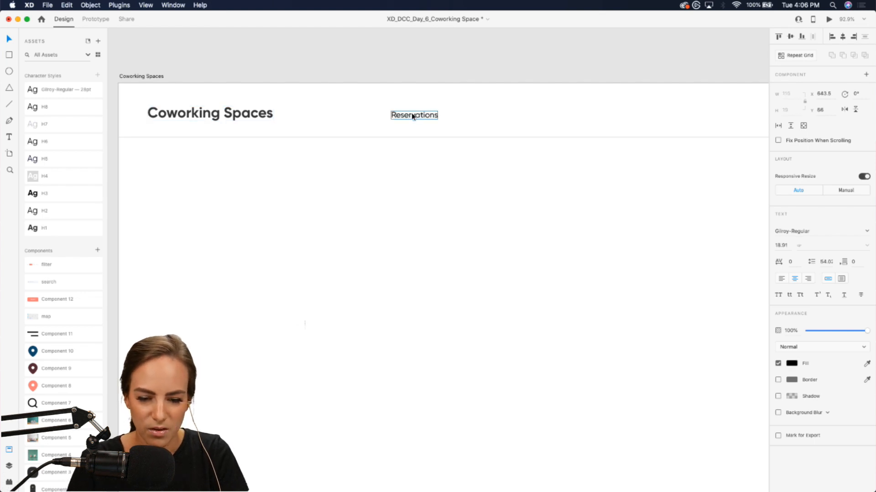
alt+drag(413, 115, 481, 117)
double_click(480, 115)
text(Spaces)
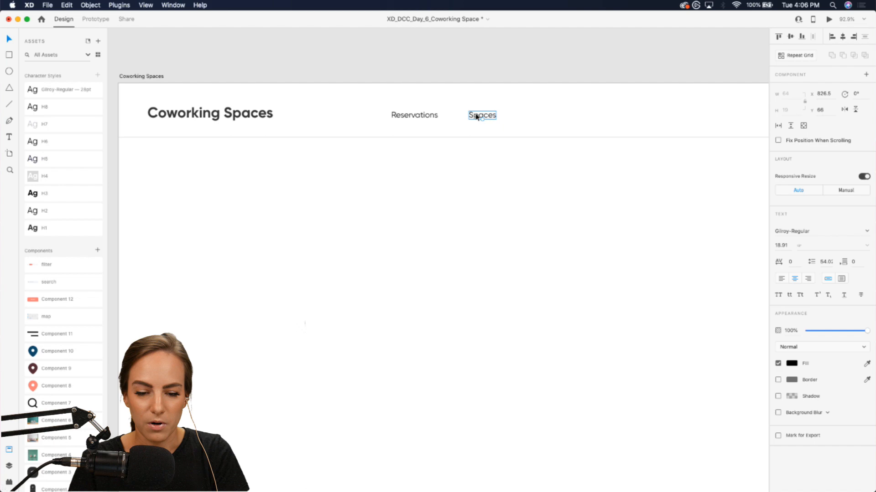
key(Escape)
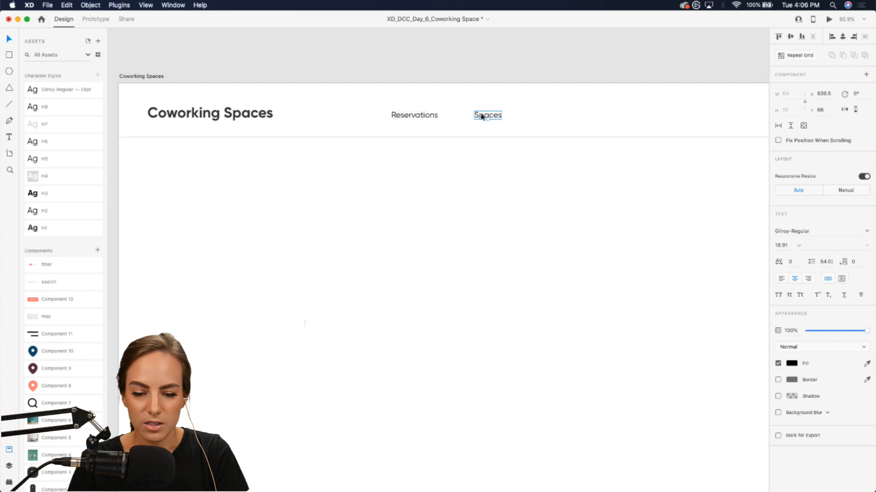
Duplicate the Spaces navigation label to its right and change the copy's text to "About".
key(super+d)
drag(482, 117, 535, 117)
double_click(536, 116)
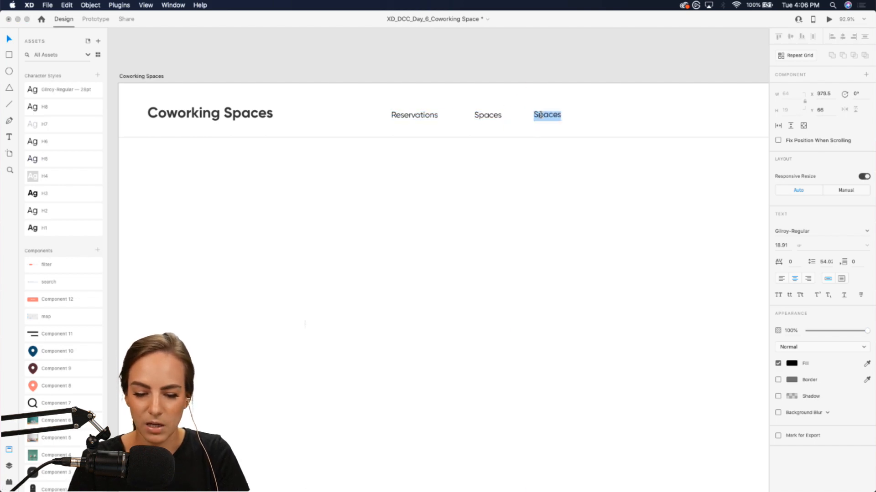
text(About)
key(Escape)
Duplicate the About navigation label to its right and change the copy's text to "Contact".
key(super+d)
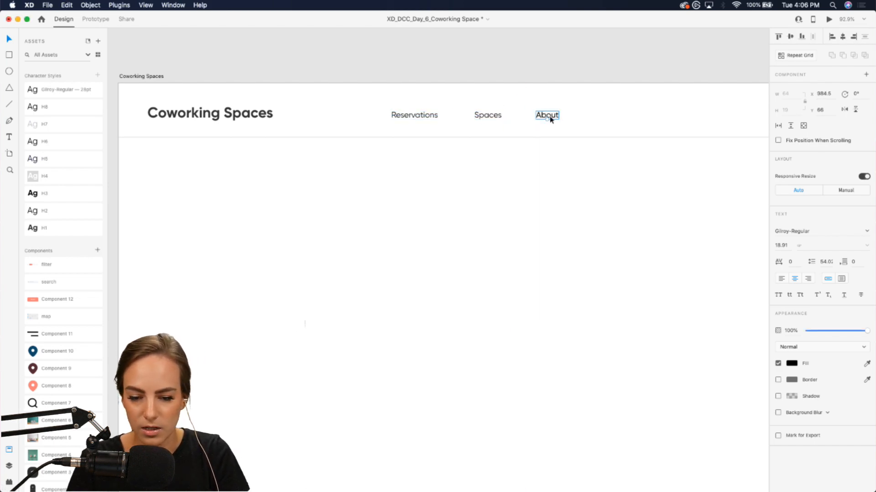
drag(549, 116, 611, 118)
double_click(610, 115)
text(Contact)
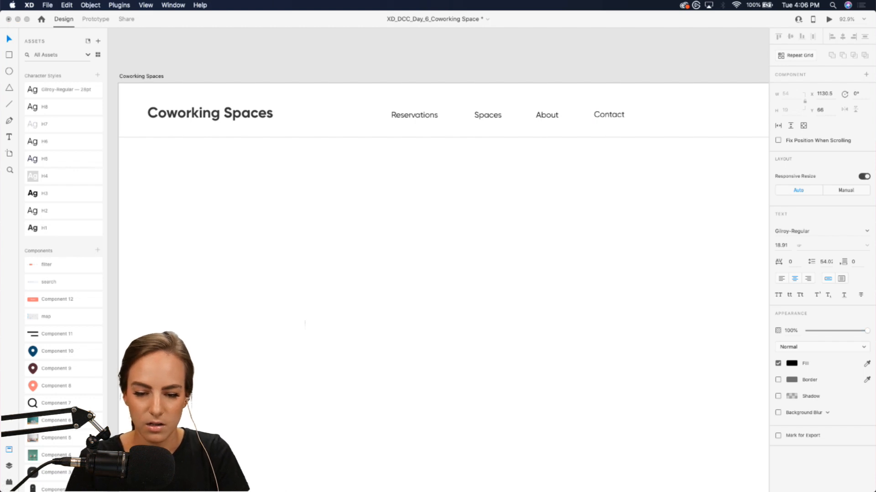
key(Escape)
Shift the Spaces, About and Contact labels slightly left so the four navigation items are evenly spaced.
scroll(568, 201, right, 2)
scroll(567, 201, up, 1)
drag(459, 130, 452, 131)
drag(509, 128, 499, 132)
drag(554, 130, 538, 129)
click(570, 113)
Mark Spaces as the active navigation item by applying the bold H3 character style.
click(448, 129)
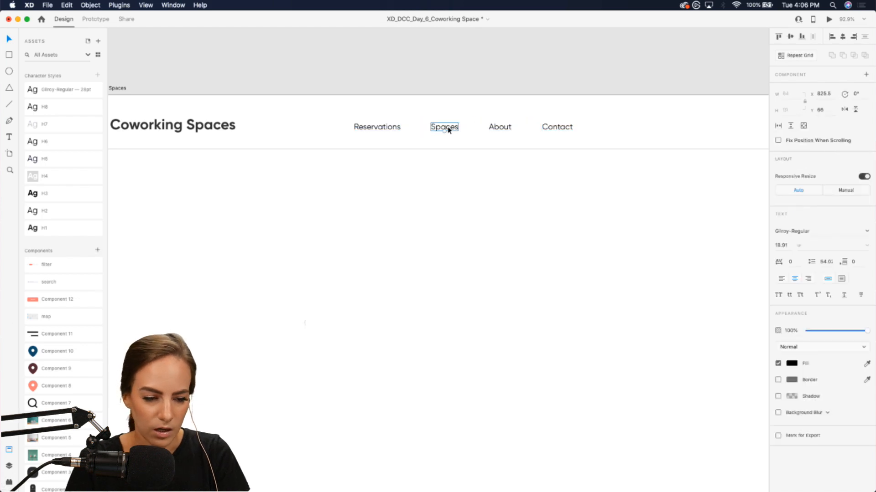
click(53, 195)
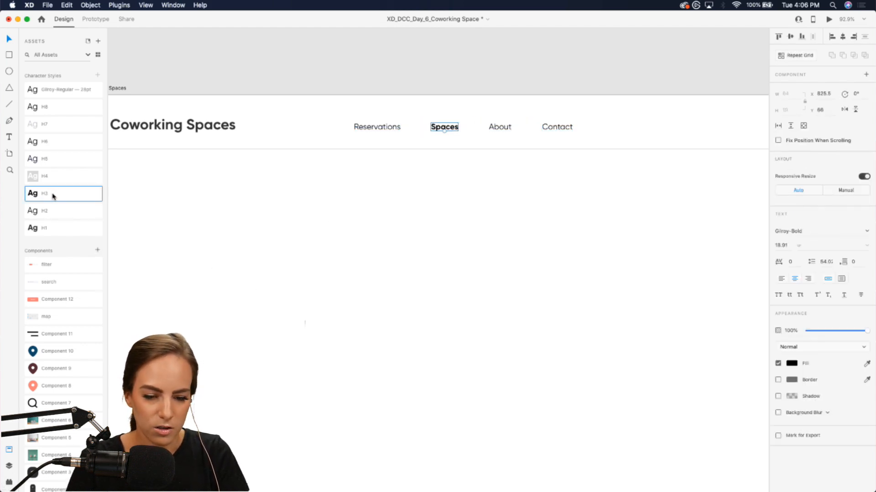
click(504, 209)
Draw a 20 × 20 circle above the Spaces label and sample its border colour from the black label text.
scroll(461, 127, up, 10)
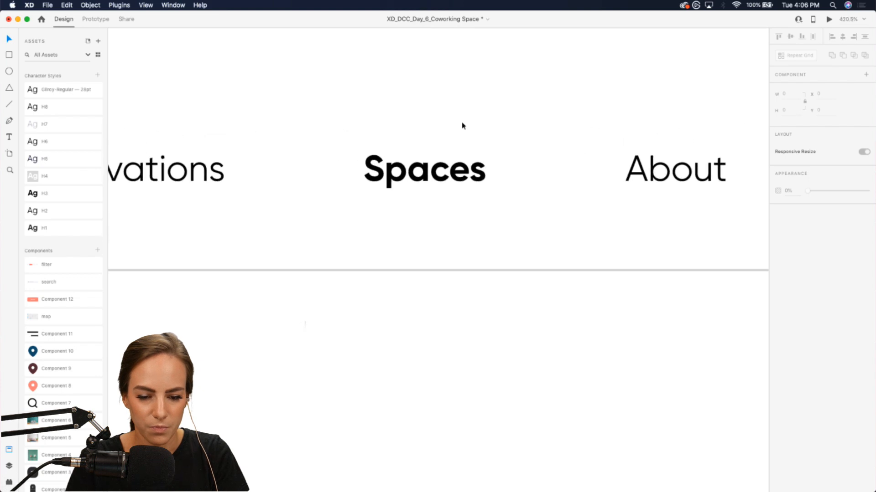
key(e)
drag(408, 83, 456, 123)
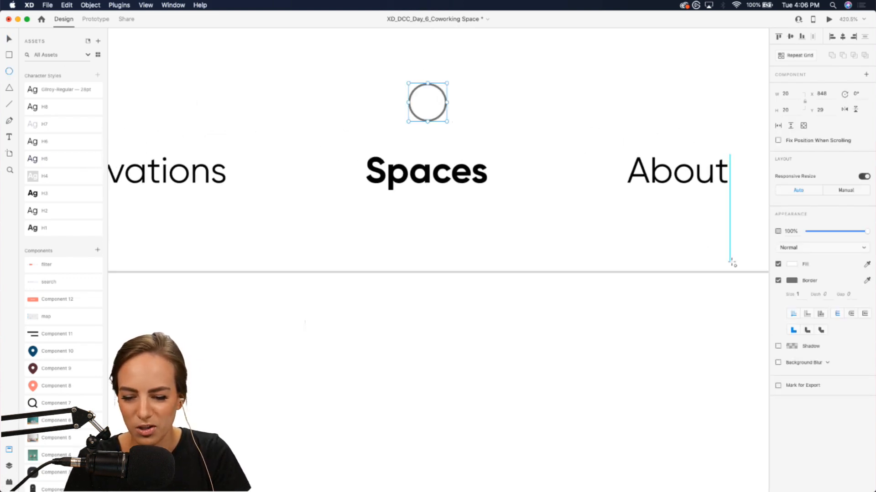
click(867, 280)
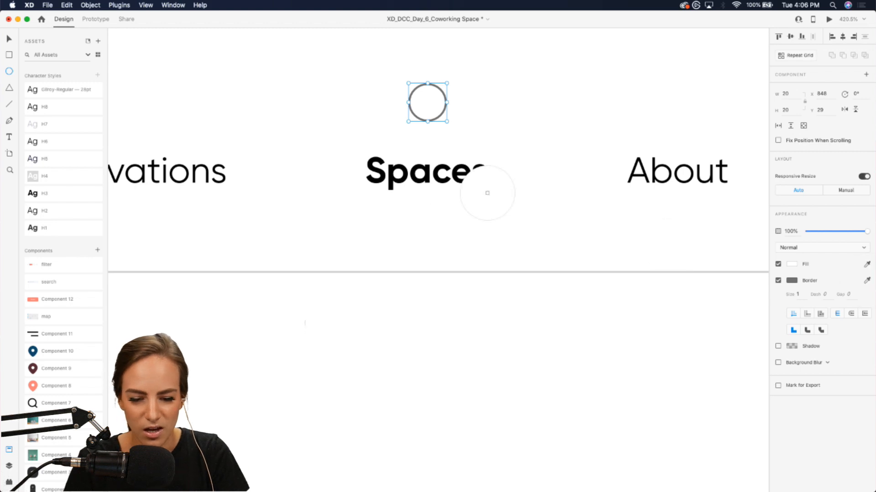
click(442, 181)
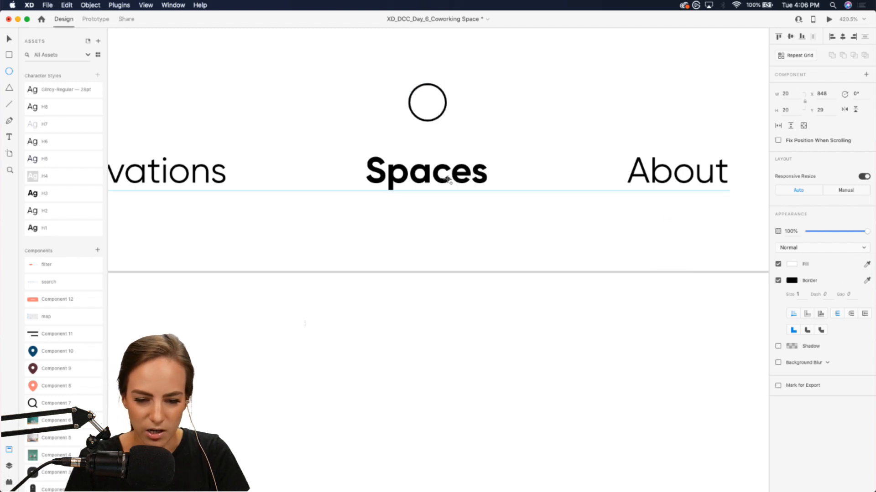
Turn off the circle's fill and set its border size to 4.
click(778, 264)
click(797, 294)
text(3)
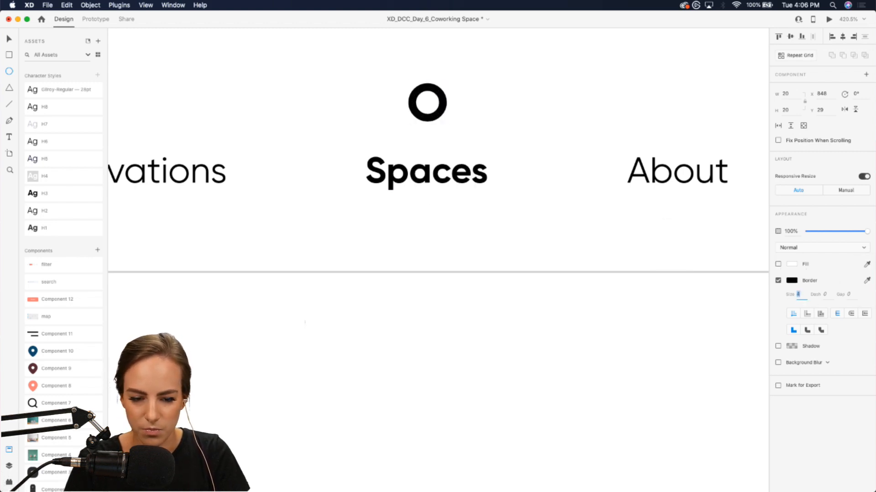
click(455, 351)
key(v)
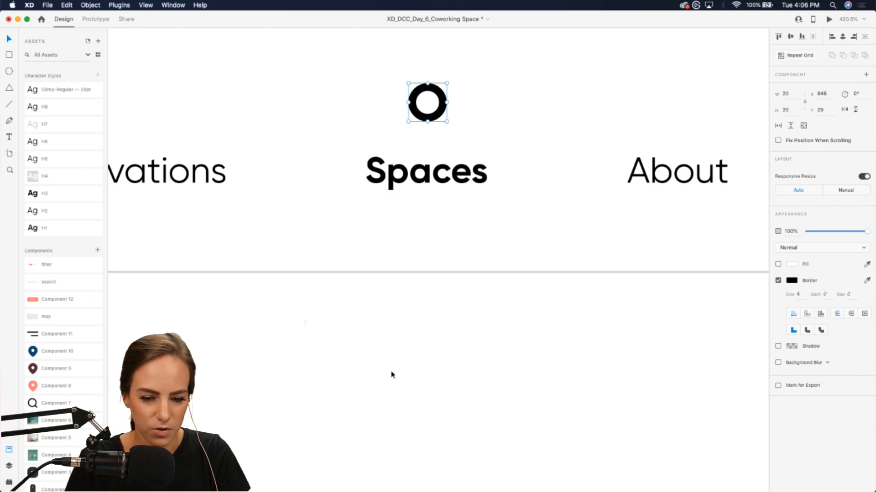
Shrink the circle marker slightly and keep it centred just above the Spaces label.
click(382, 369)
scroll(381, 369, down, 5)
scroll(382, 370, up, 5)
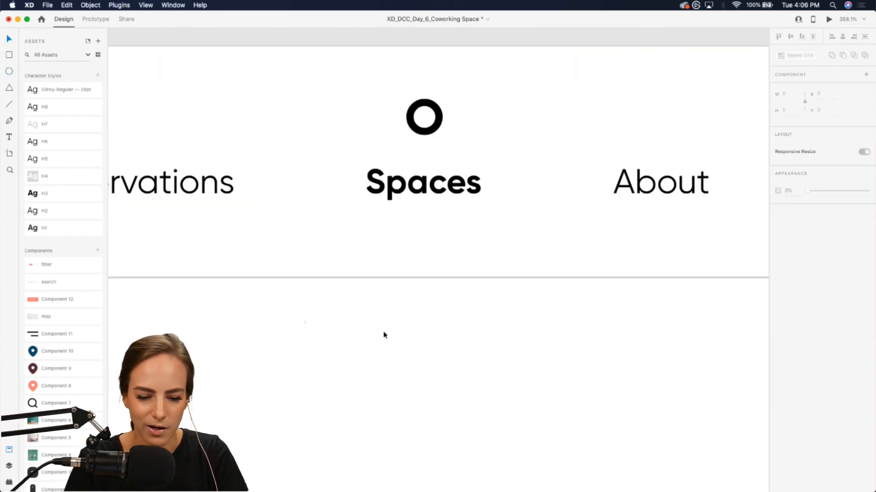
click(411, 111)
drag(407, 99, 427, 113)
click(505, 130)
Move the Reservations label slightly closer to the Spaces label in the header navigation.
scroll(504, 129, down, 5)
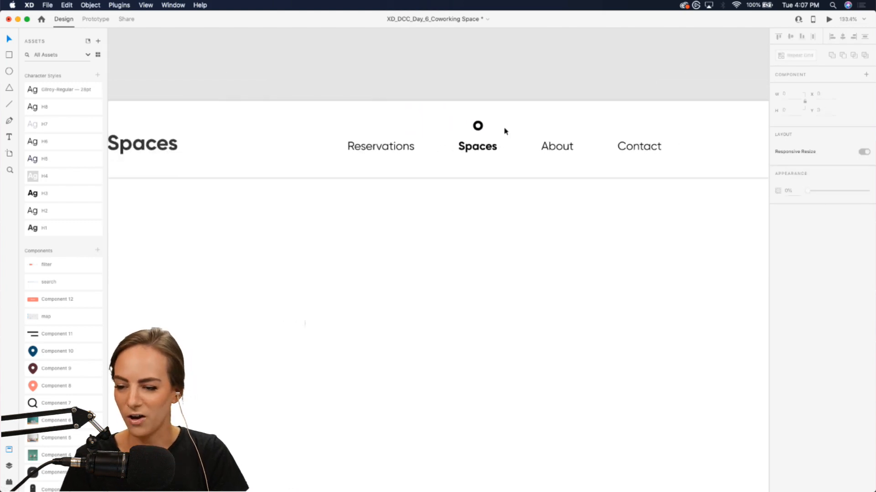
scroll(505, 131, down, 2)
double_click(391, 145)
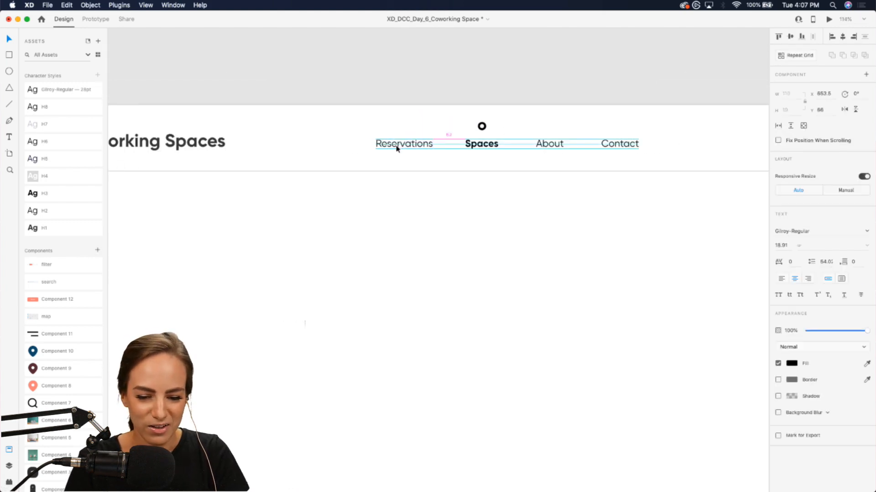
click(446, 252)
scroll(446, 252, down, 3)
scroll(647, 213, down, 3)
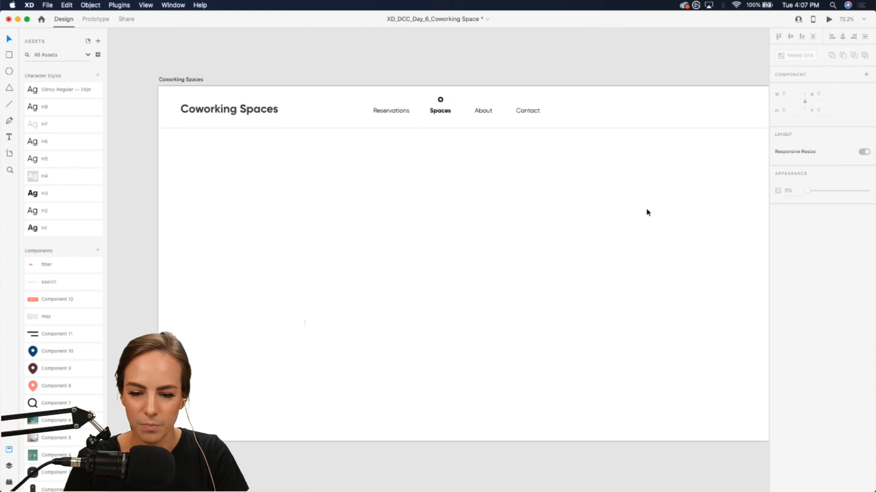
Duplicate the header divider line below the original and set the copy's rotation to 90°.
click(601, 129)
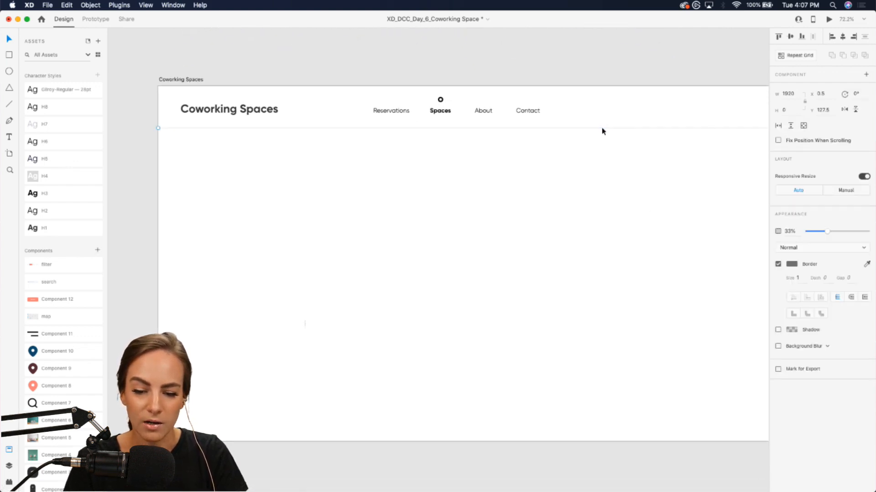
scroll(601, 131, right, 2)
scroll(593, 127, down, 1)
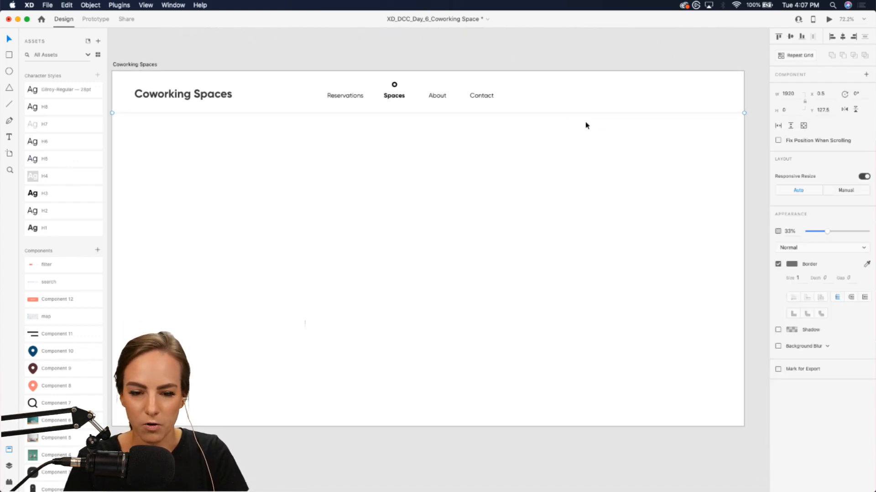
drag(587, 116, 587, 198)
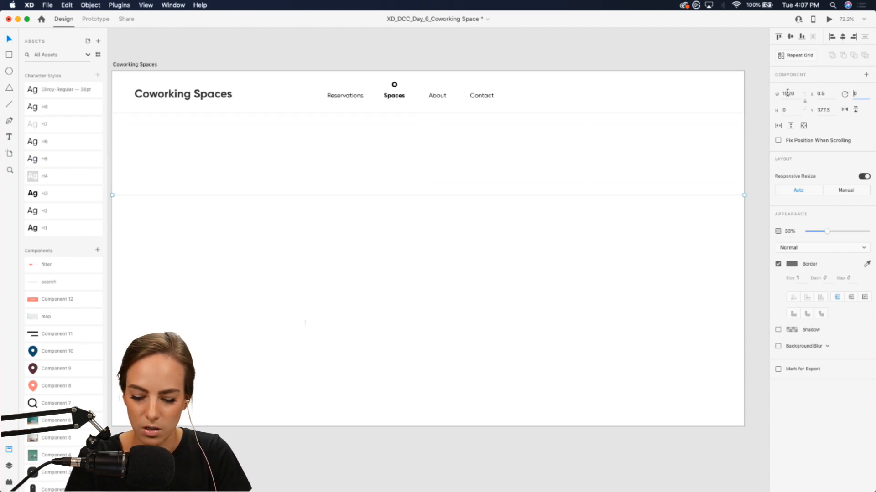
text(180)
key(Return)
text(90)
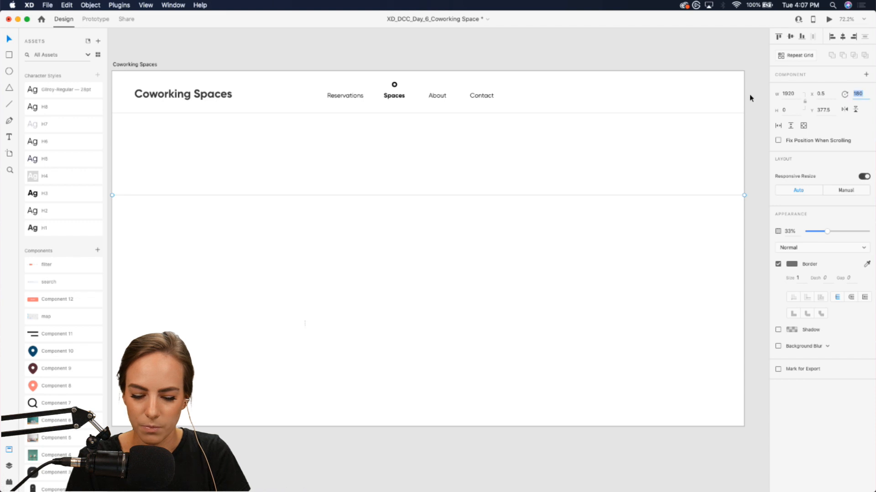
key(Return)
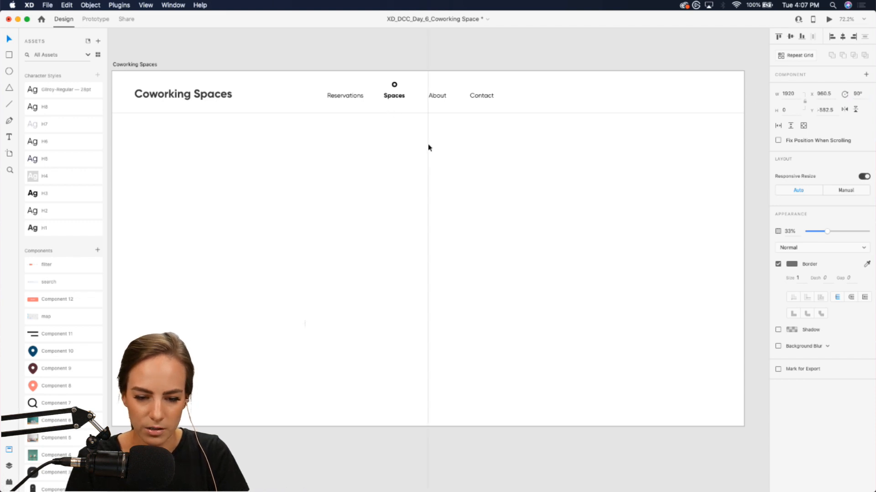
Position the vertical divider at about X 1435.5 from the artboard's top edge and shorten it to end at the bottom edge.
drag(428, 147, 585, 338)
scroll(585, 338, down, 5)
scroll(585, 338, down, 3)
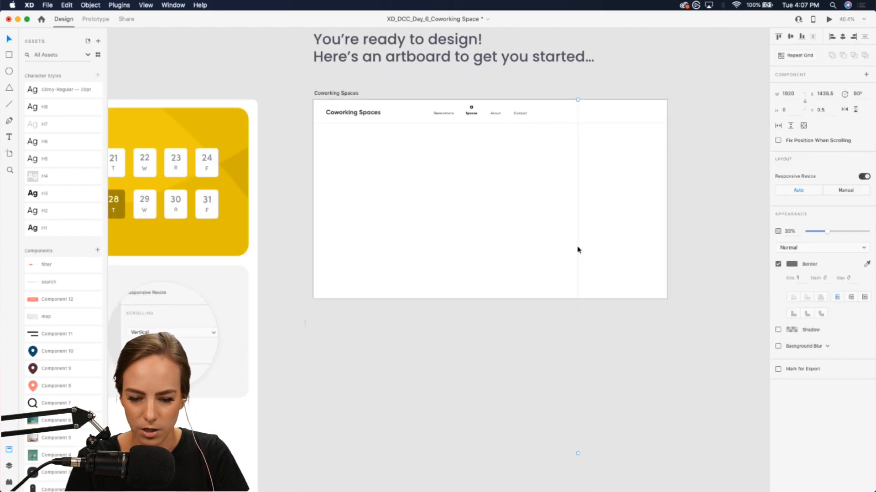
drag(578, 454, 579, 314)
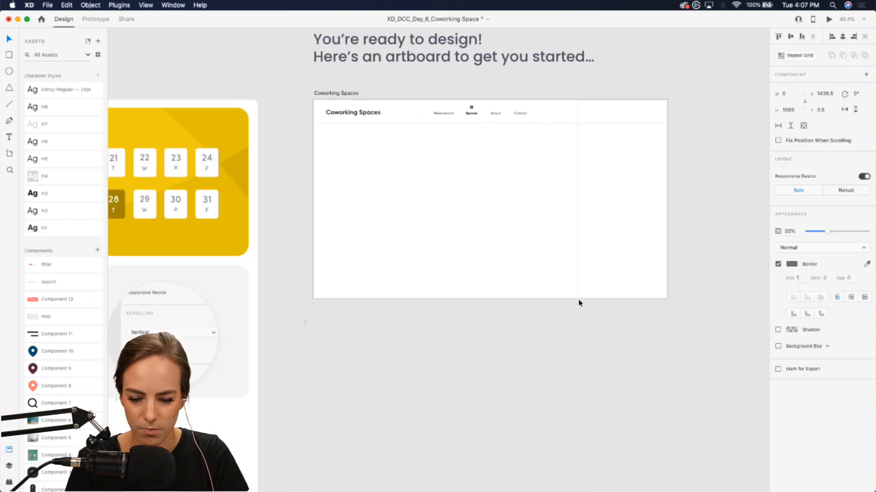
click(435, 215)
Move the whole navigation group with its circle marker right, closer to the vertical divider.
scroll(435, 214, up, 5)
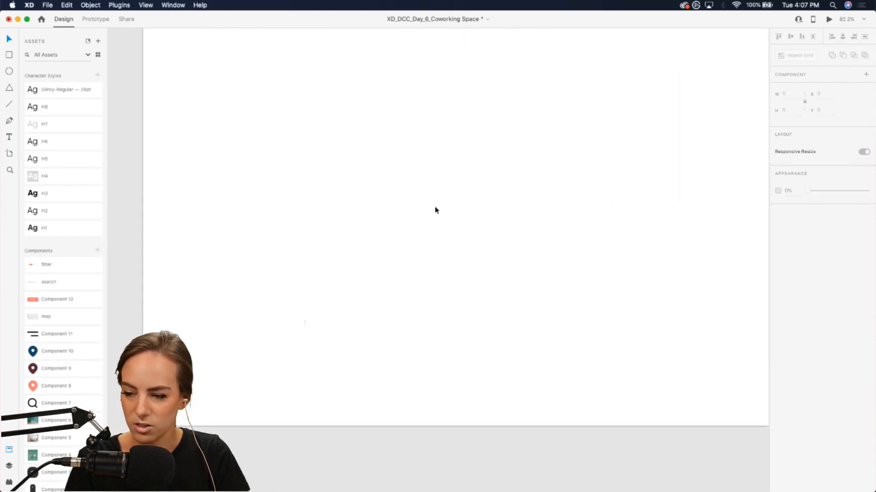
scroll(435, 211, down, 3)
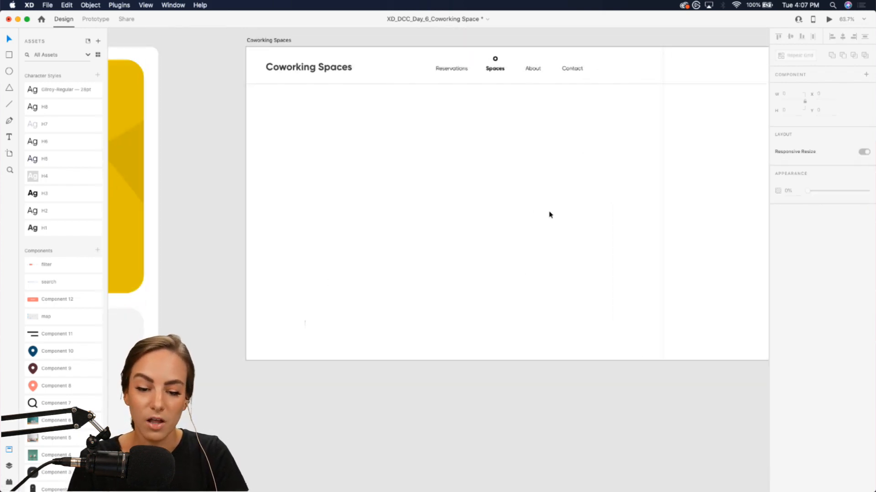
drag(600, 56, 541, 69)
scroll(469, 68, right, 3)
click(534, 146)
scroll(534, 147, left, 3)
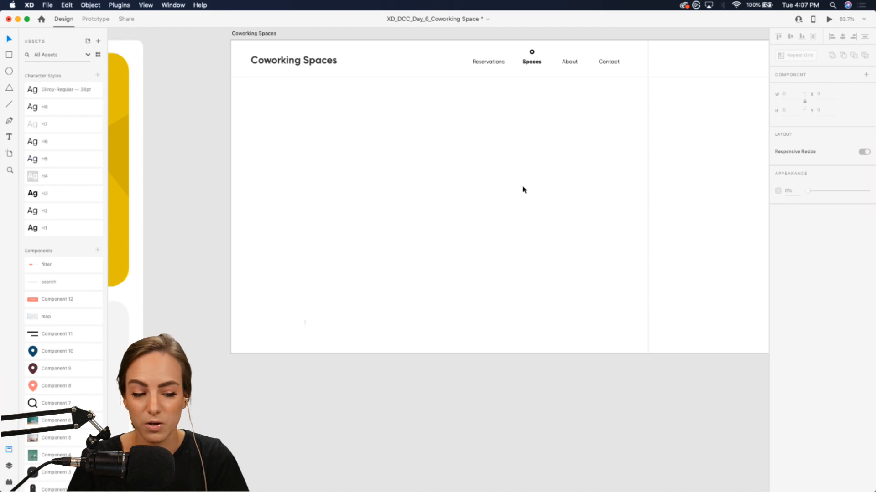
Place the map component on the artboard and scale it to about 1871 × 945, with its top edge on the header divider.
scroll(54, 488, down, 2)
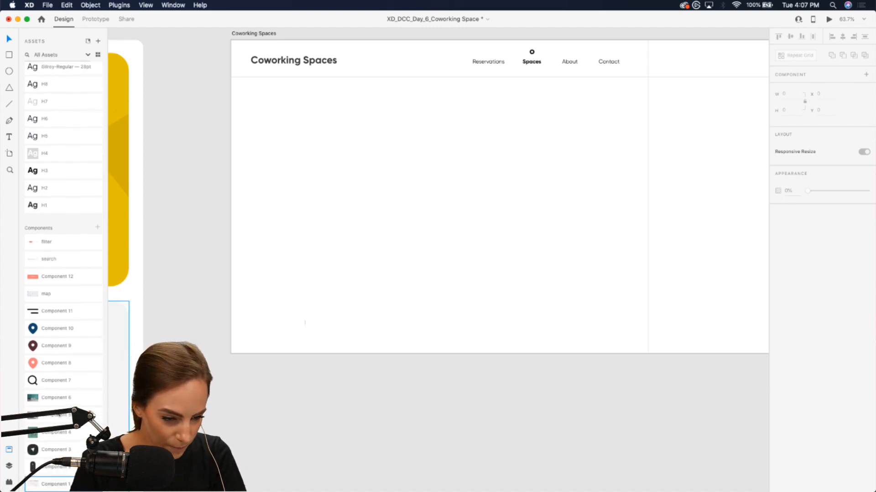
drag(42, 294, 322, 204)
drag(204, 98, 171, 81)
drag(391, 151, 431, 159)
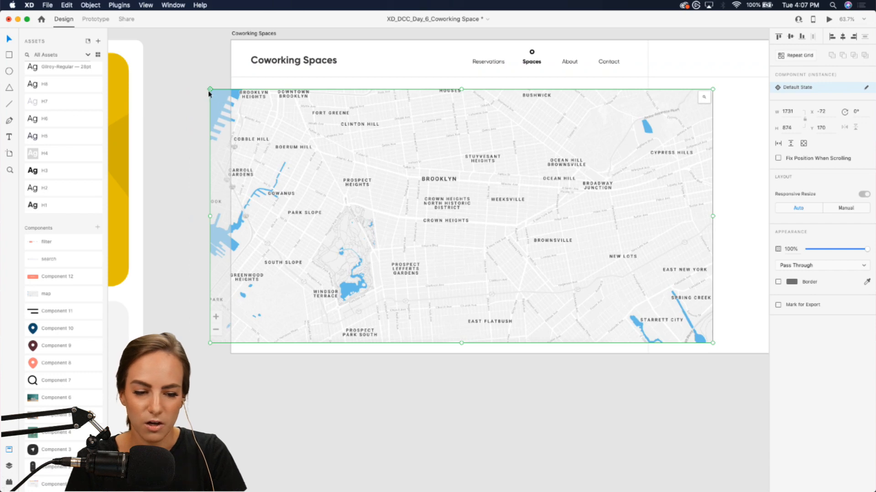
drag(210, 89, 170, 71)
drag(437, 163, 442, 170)
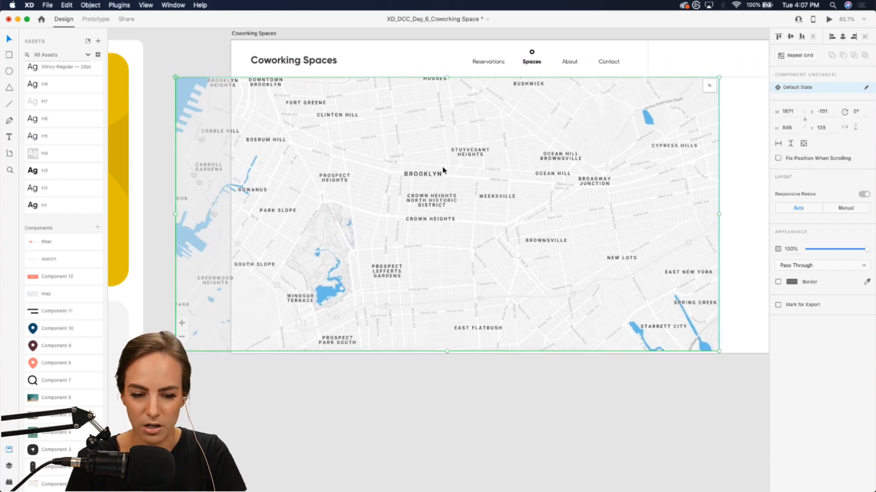
click(483, 403)
Switch to Chrome and browse the map styles in the Snazzy Maps Explore Styles gallery.
mouse_move(486, 484)
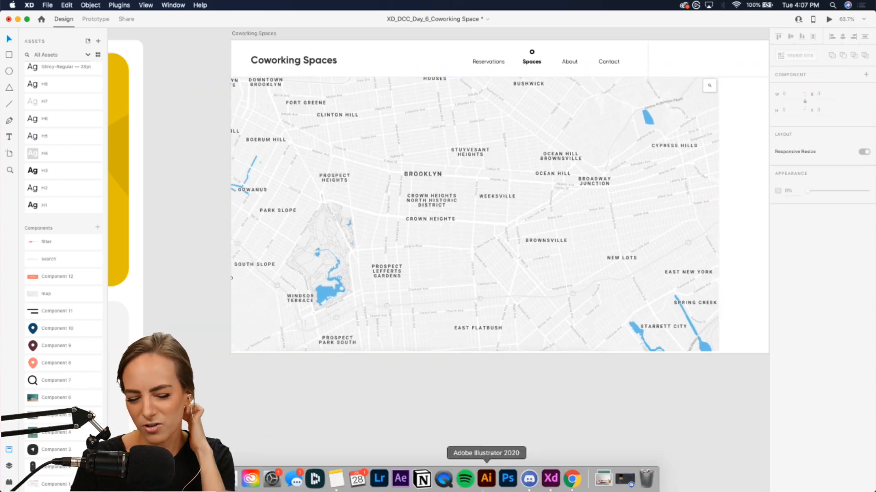
click(570, 479)
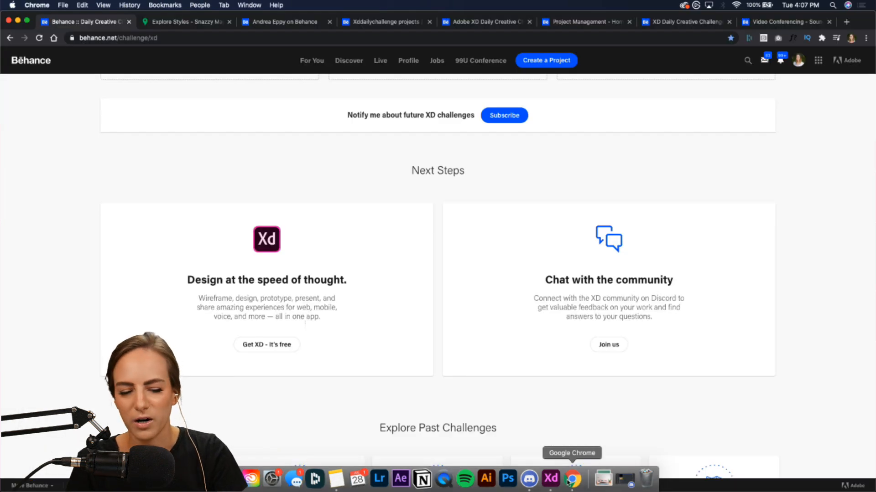
click(159, 23)
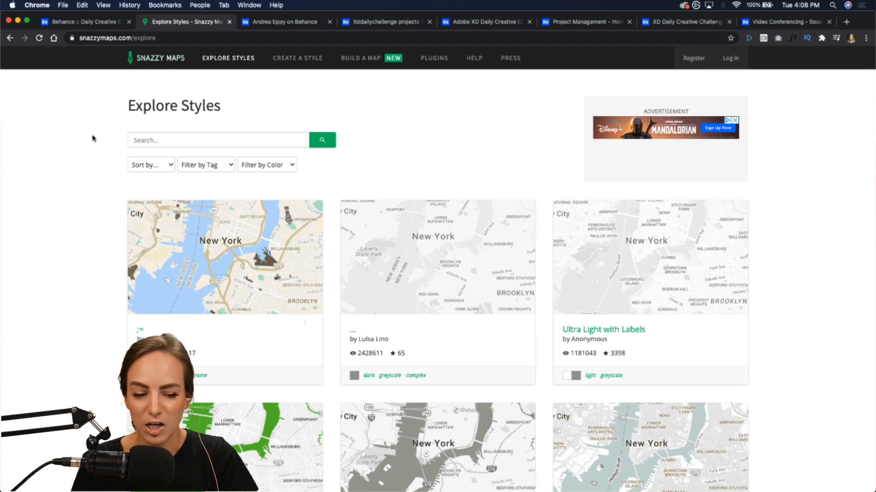
scroll(93, 138, down, 5)
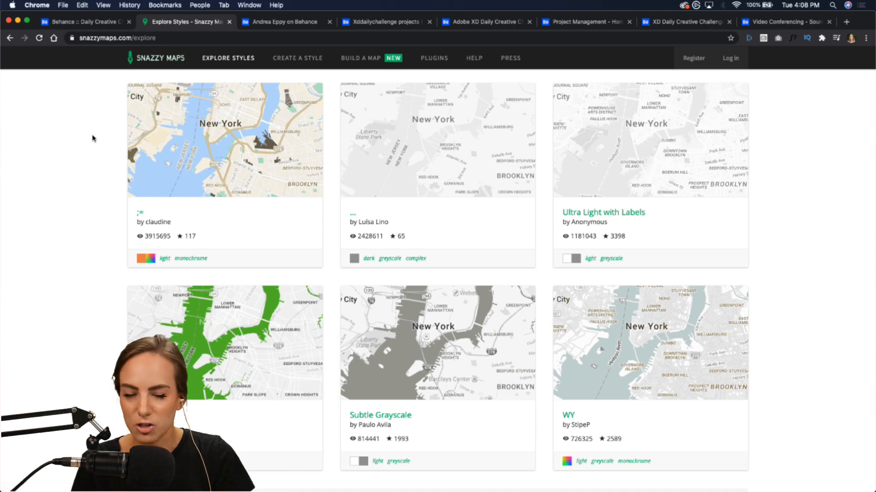
click(222, 156)
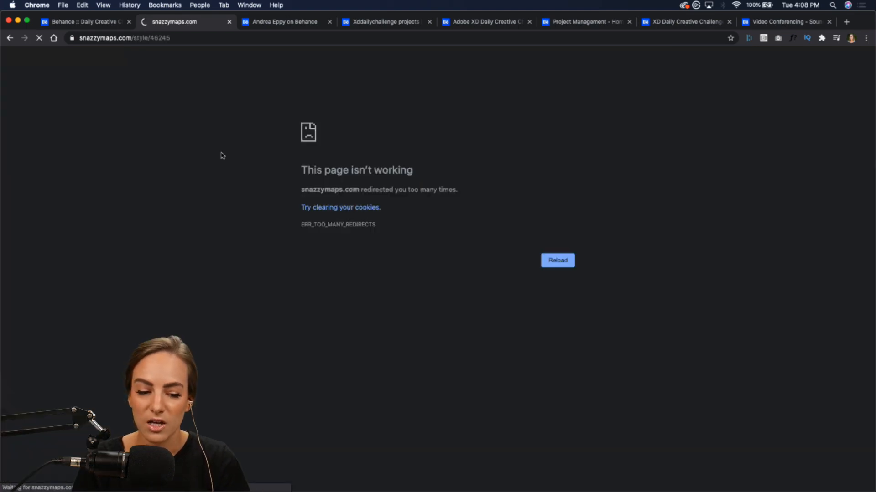
click(9, 38)
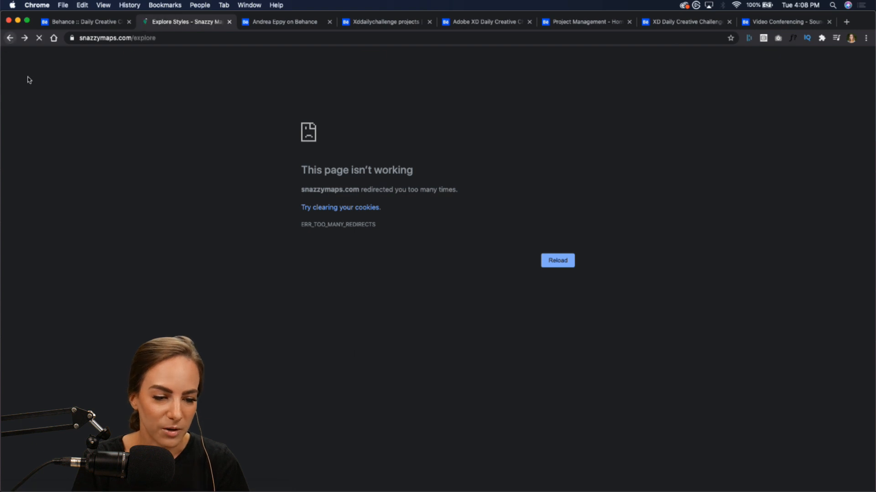
scroll(442, 168, down, 1)
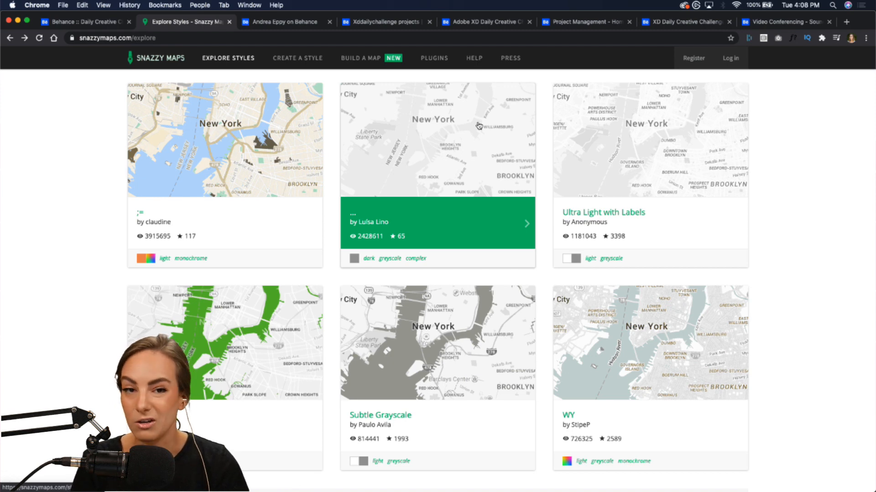
Switch back to Adobe XD and select the Brooklyn map on the artboard.
mouse_move(448, 490)
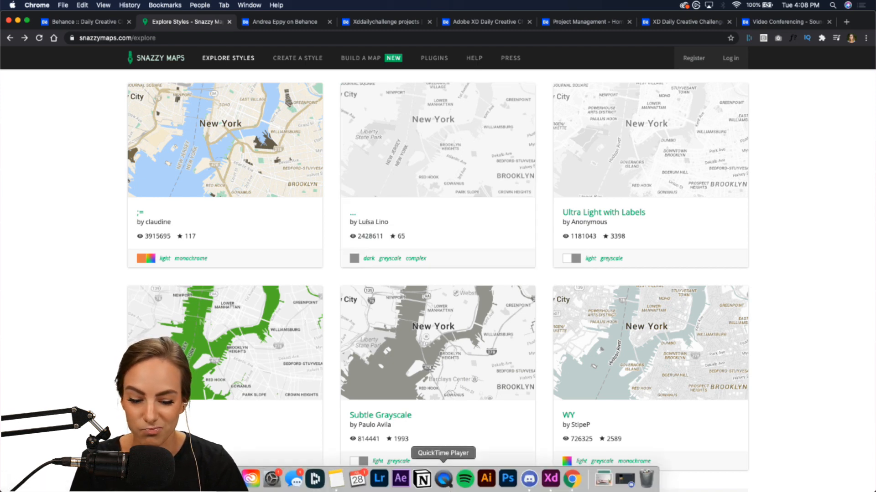
click(555, 488)
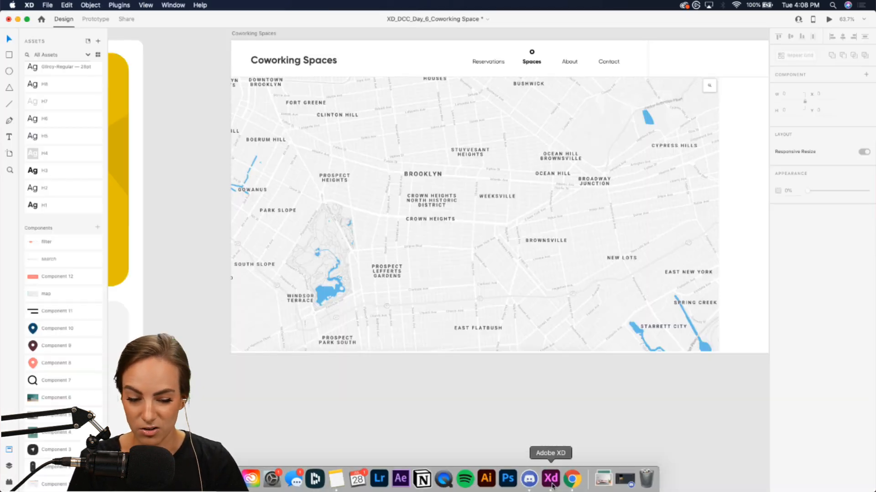
click(448, 223)
scroll(448, 223, right, 3)
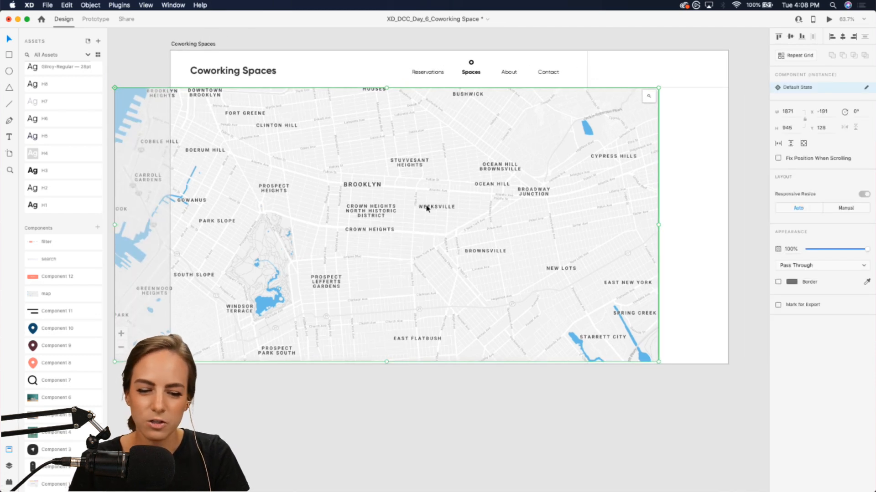
scroll(427, 207, left, 3)
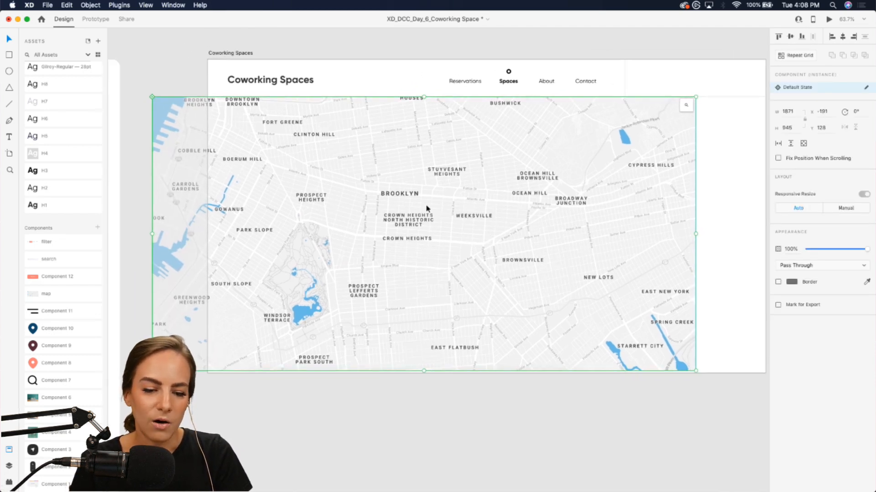
Try masking the map with a rectangle of about 1269 × 788 drawn over it.
key(r)
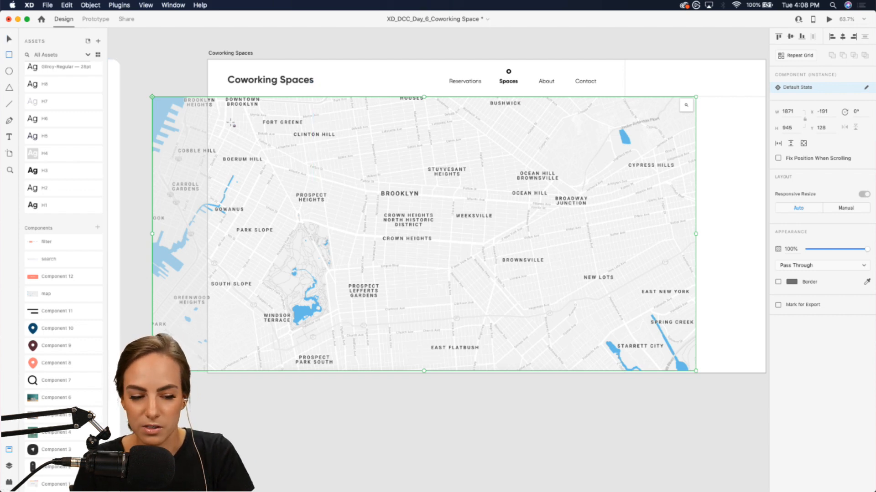
drag(228, 121, 596, 350)
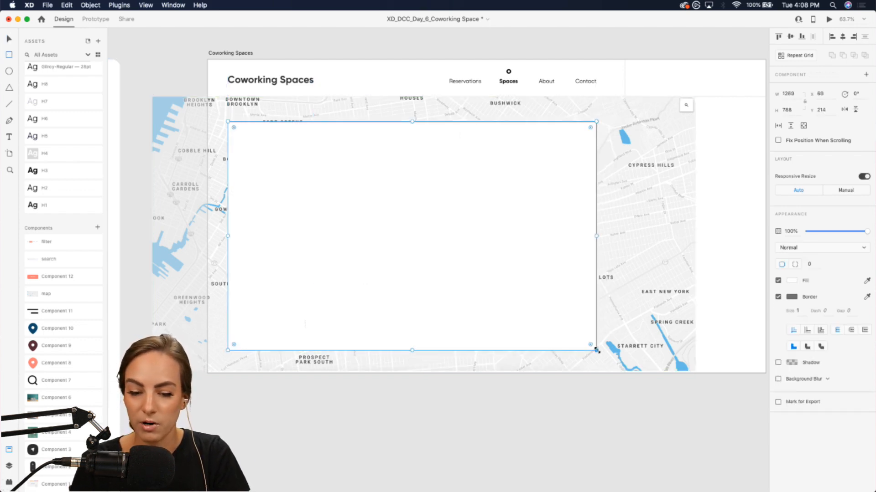
click(658, 233)
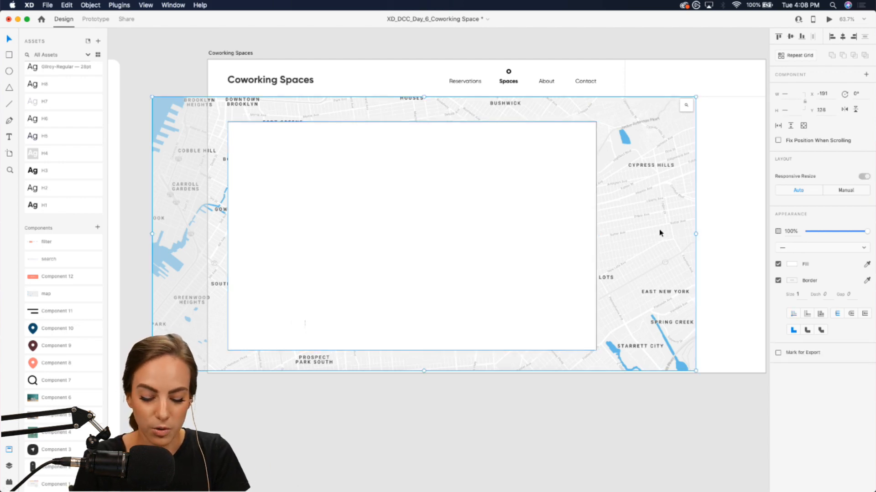
key(super+shift+m)
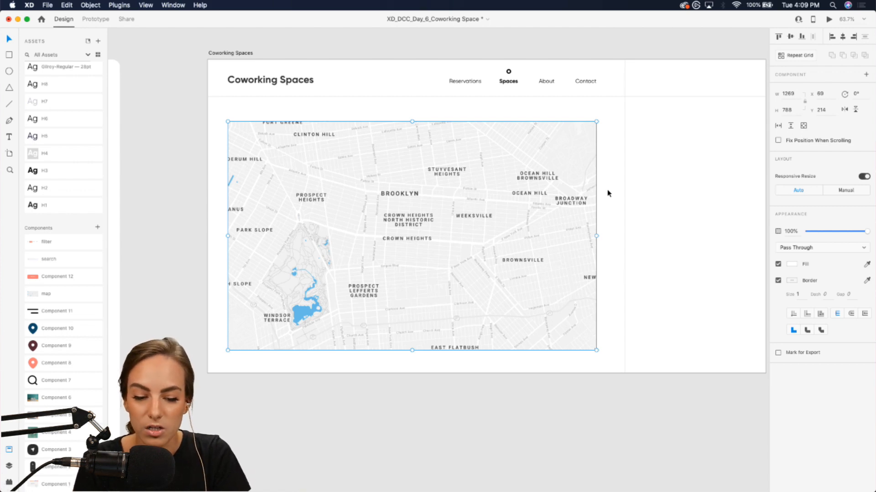
Undo the map's mask and delete the rectangle.
key(super+z)
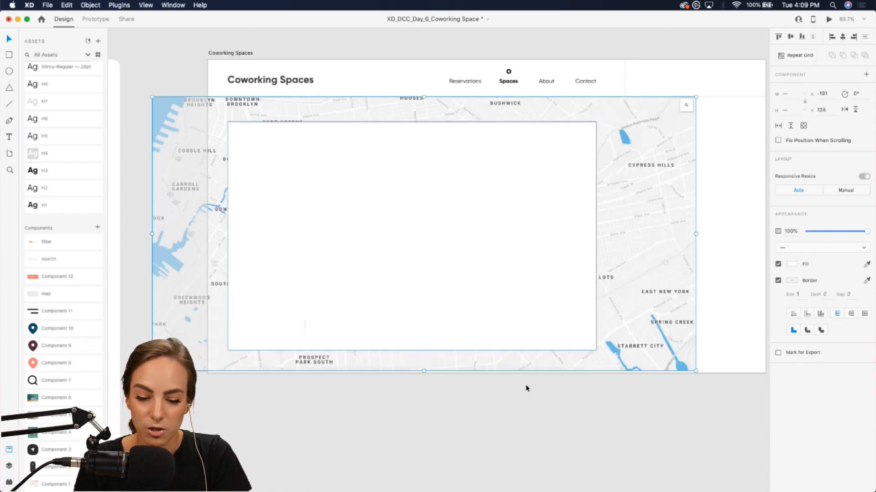
click(514, 414)
click(508, 289)
key(Delete)
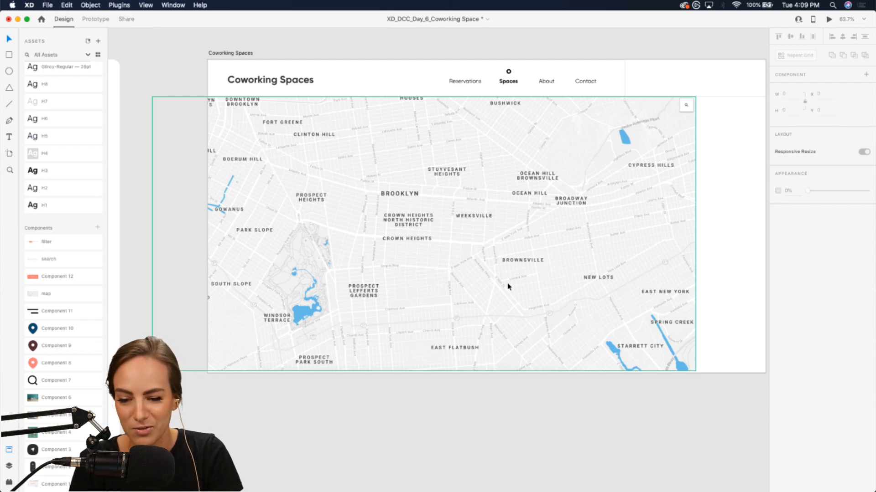
Make the Brooklyn map scroll in all directions and crop its scroll area to about 1276 × 810 at X 69, Y 188.
click(508, 247)
scroll(639, 199, up, 2)
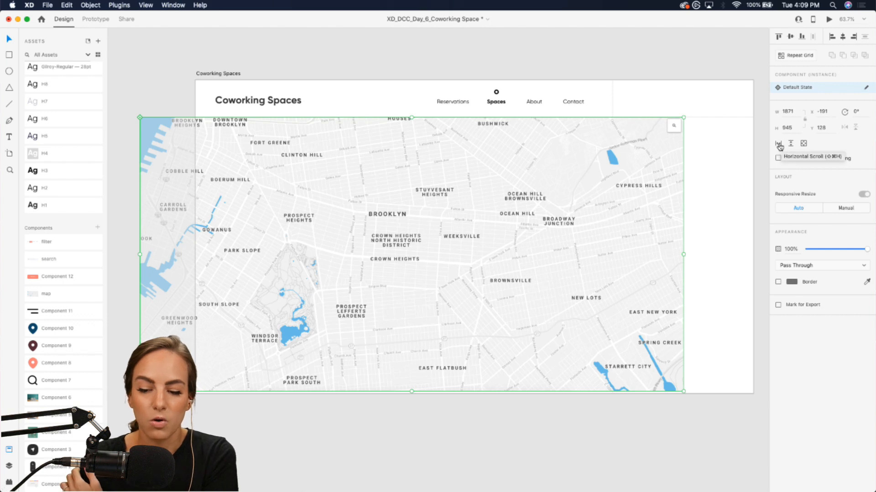
click(804, 145)
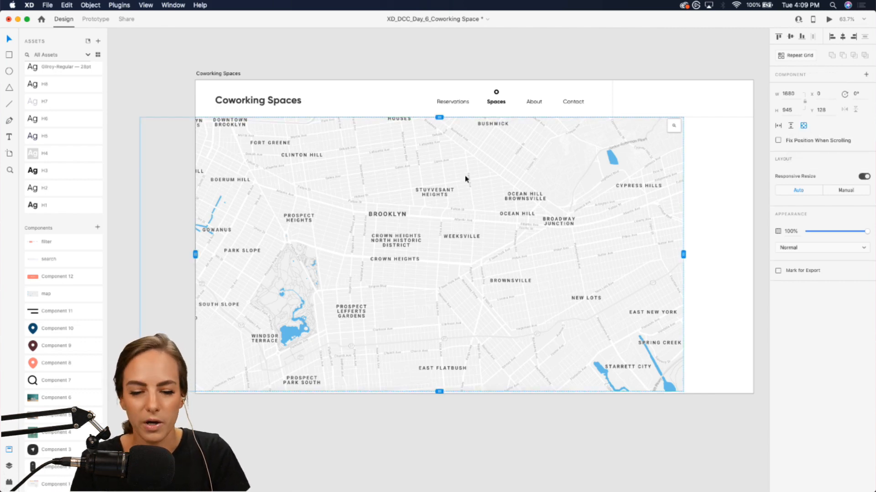
drag(439, 117, 439, 134)
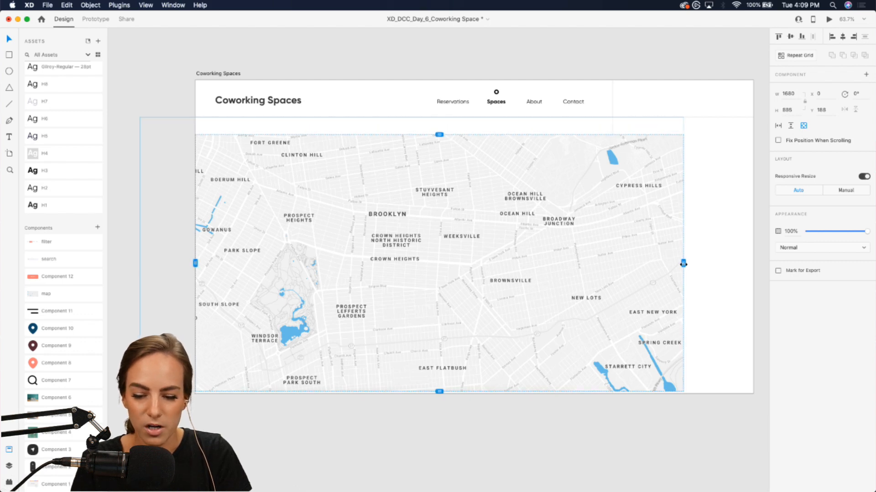
drag(683, 262, 586, 263)
drag(195, 263, 216, 263)
drag(400, 391, 401, 370)
click(560, 391)
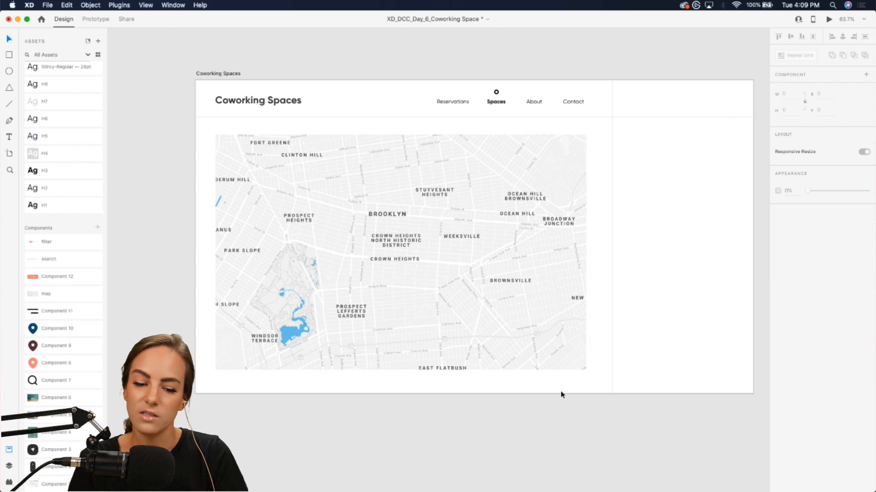
Try extending the Coworking Spaces artboard to a height of about 1418 with a viewport height of about 1254.
click(230, 74)
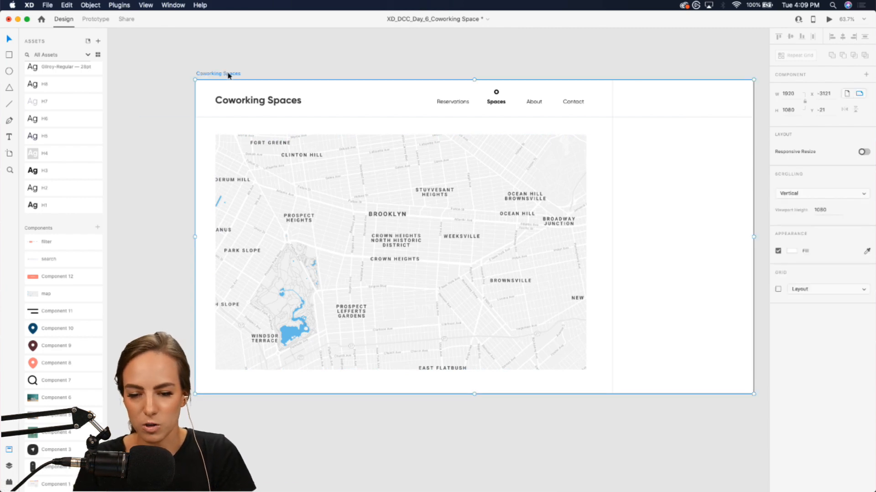
scroll(229, 75, down, 3)
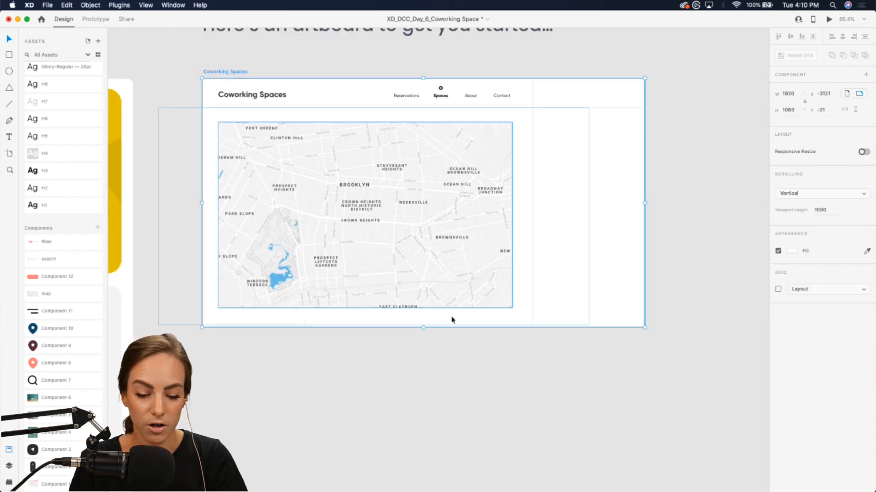
drag(423, 328, 422, 405)
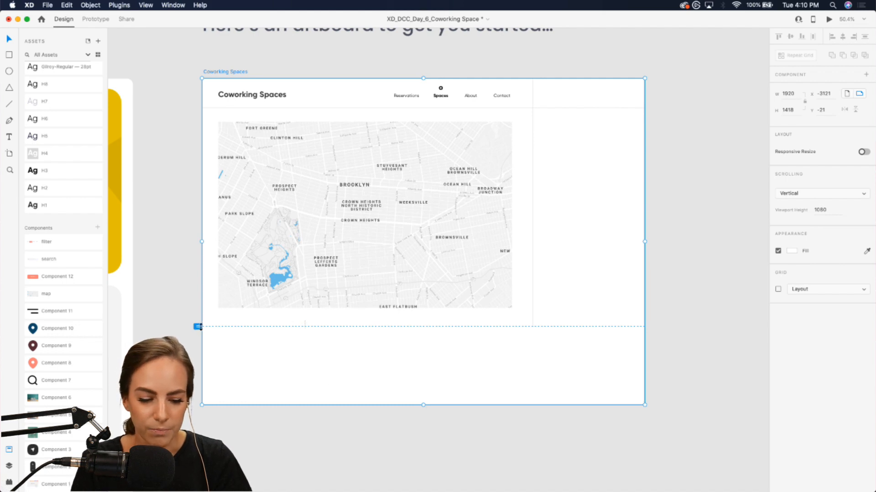
mouse_move(200, 326)
mouse_down()
mouse_move(195, 369)
mouse_move(190, 335)
mouse_move(191, 368)
mouse_up()
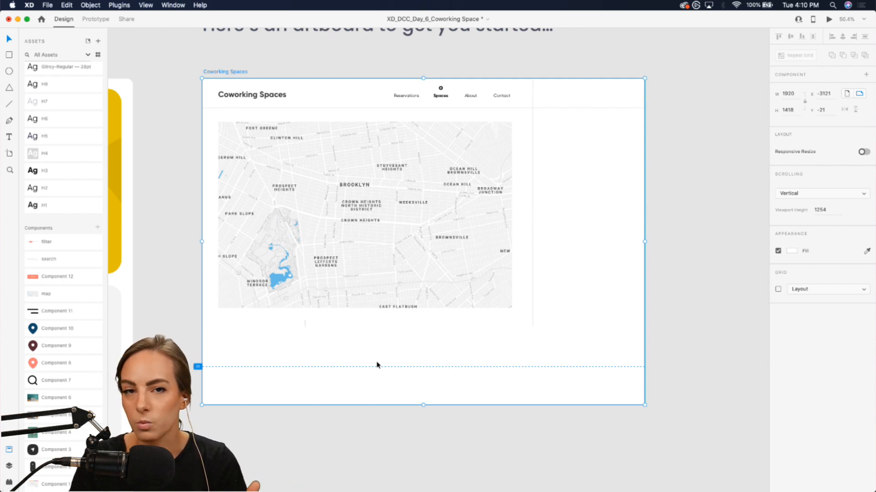
key(super+z)
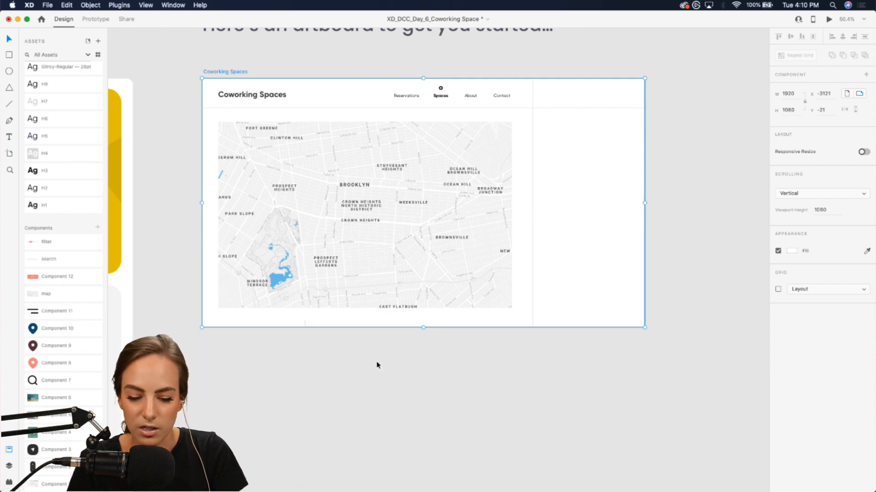
click(377, 386)
click(344, 230)
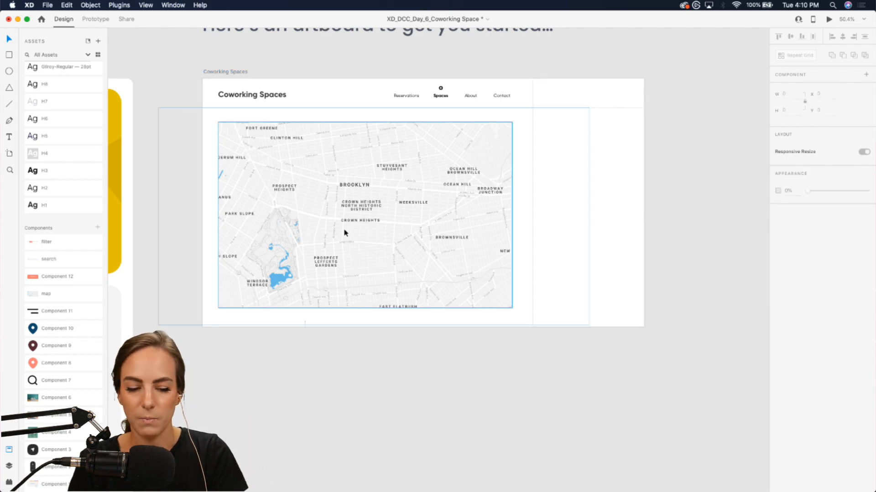
scroll(344, 231, up, 5)
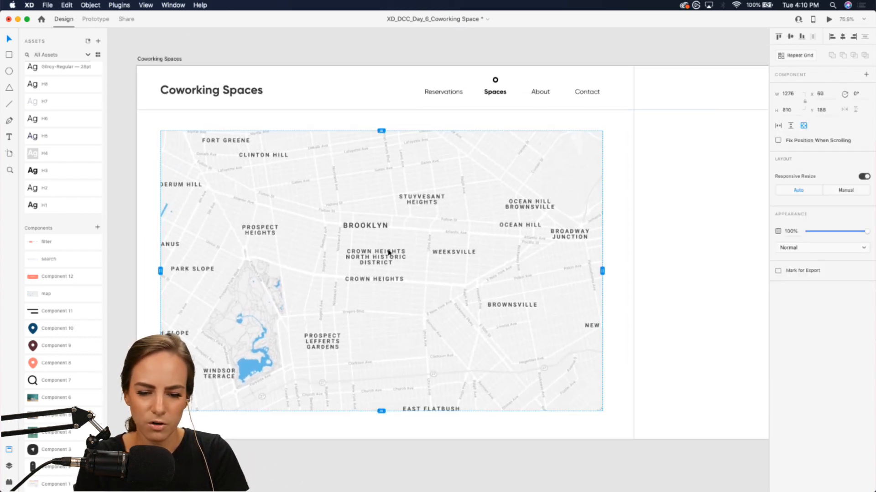
click(392, 45)
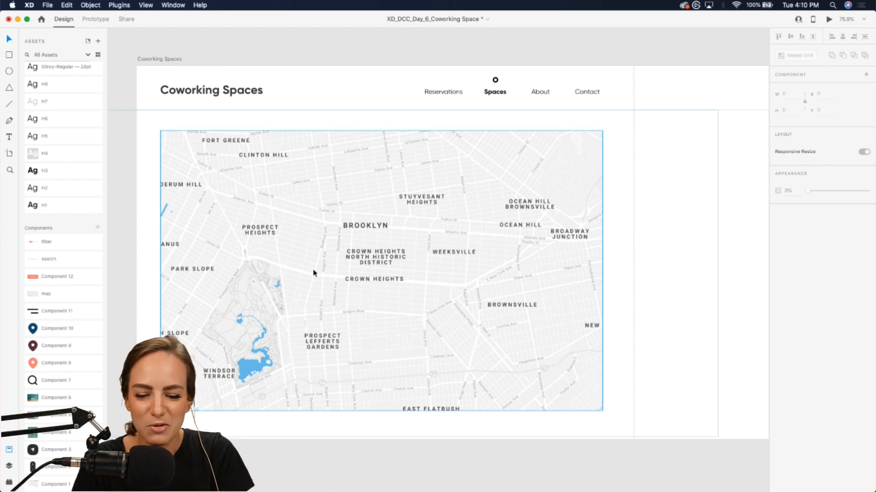
click(315, 153)
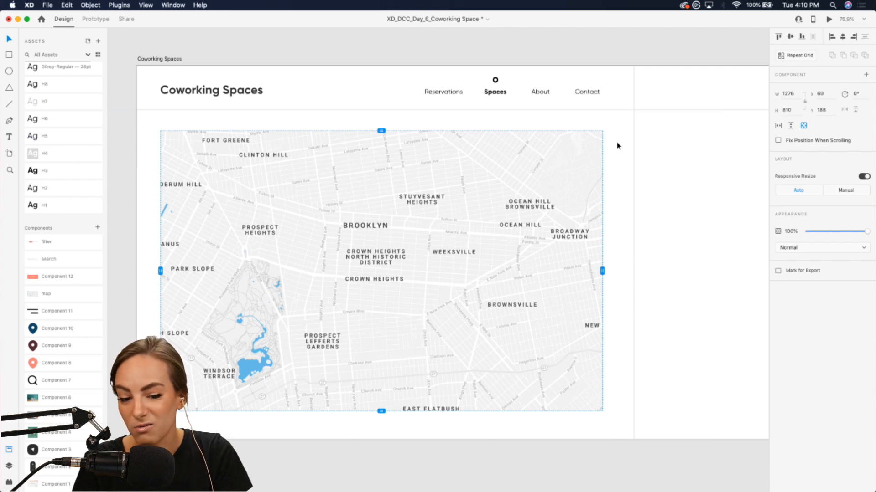
click(668, 55)
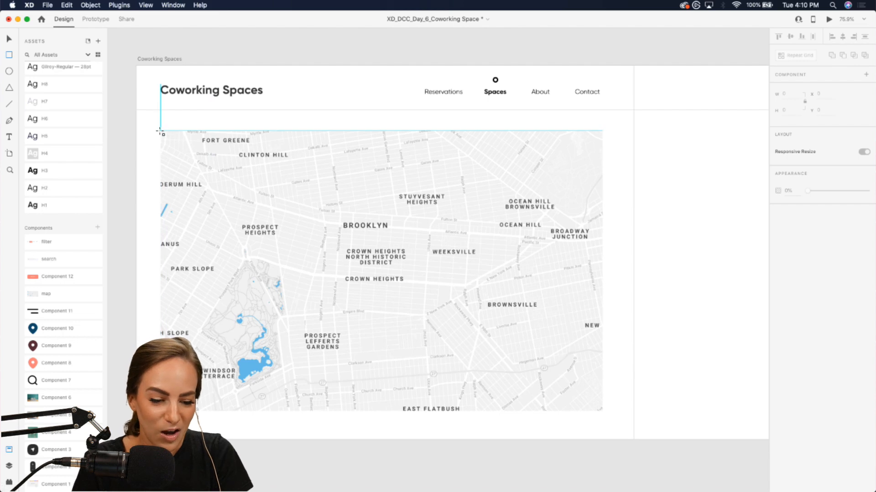
Cover the map's visible area with a 1276 × 810 rectangle, filled with the saved coral colour and without a border.
mouse_move(160, 130)
mouse_down()
mouse_move(486, 299)
mouse_move(582, 420)
mouse_move(602, 410)
mouse_up()
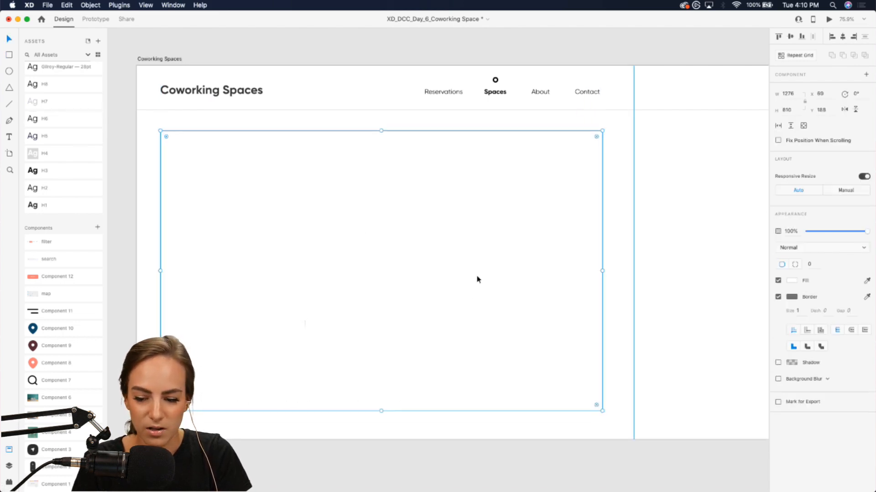
scroll(62, 155, up, 3)
click(51, 101)
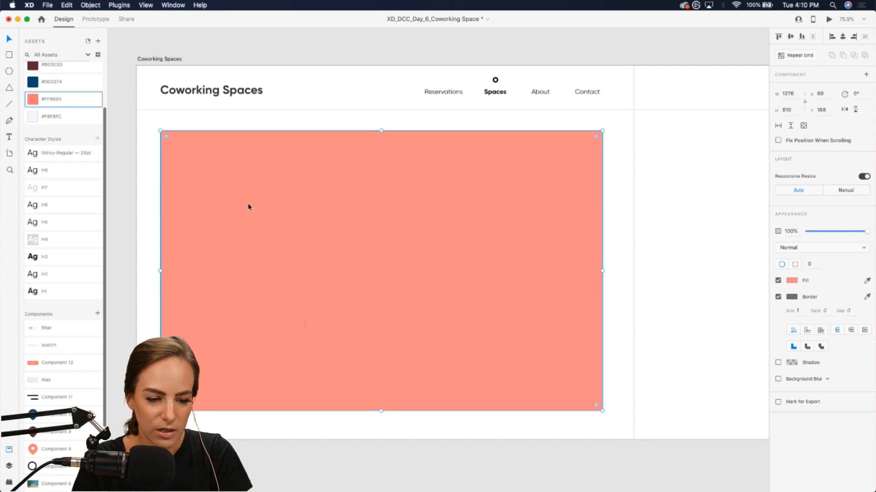
click(778, 298)
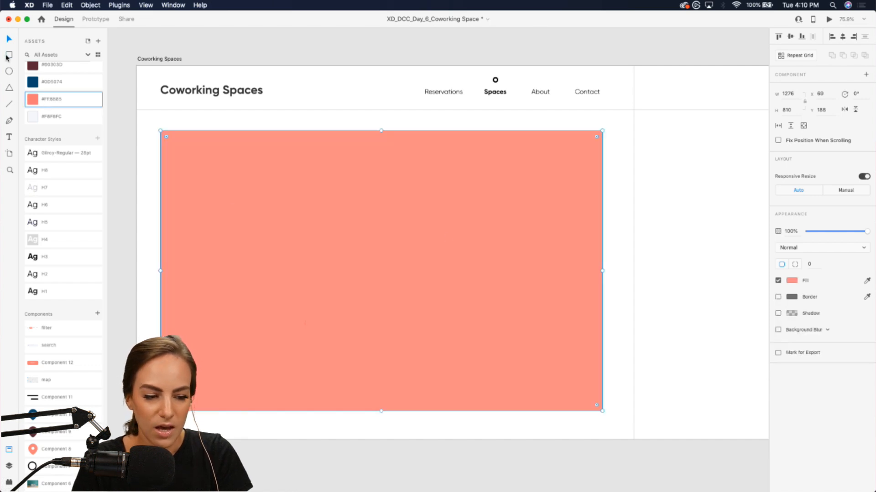
Draw a larger rectangle of about 1362 × 889 around and behind the coral one, and round the coral rectangle's corners to 37.
drag(151, 121, 622, 428)
key(super+shift+bracketleft)
key(v)
click(516, 247)
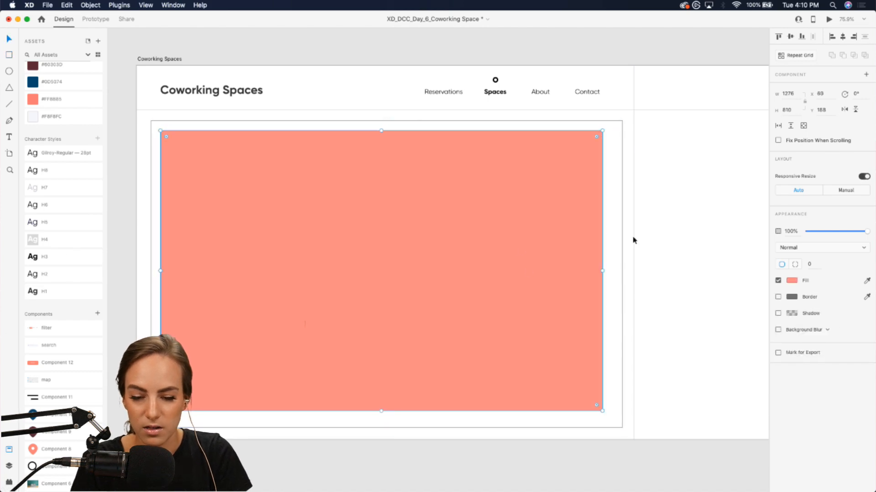
drag(596, 136, 590, 143)
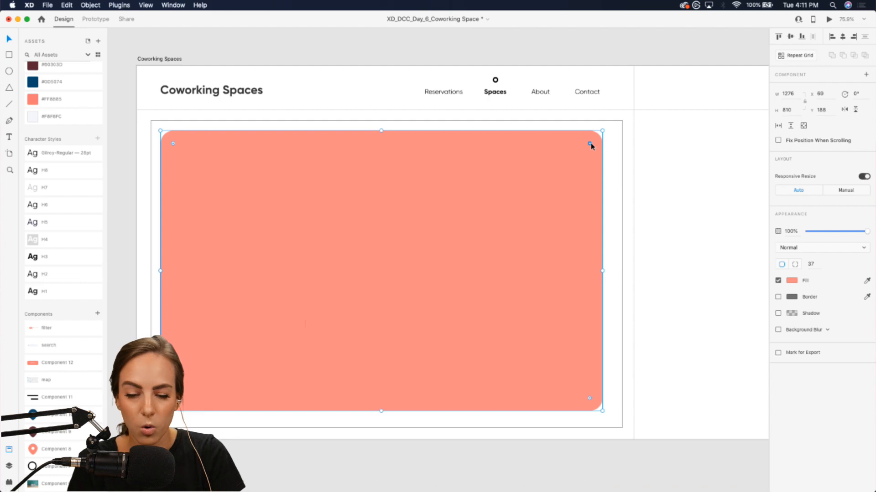
Try masking the two rectangles together and bringing the outer rectangle to the front, undoing each attempt.
shift+click(616, 142)
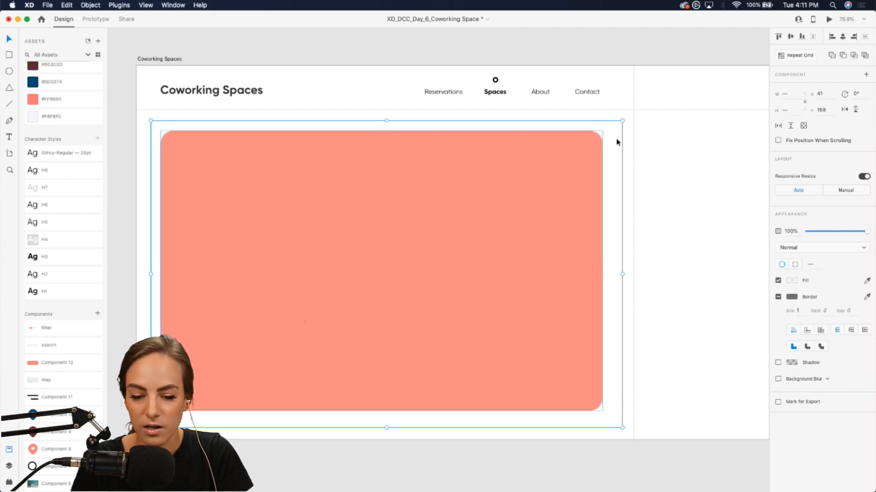
key(super+shift+m)
key(super+z)
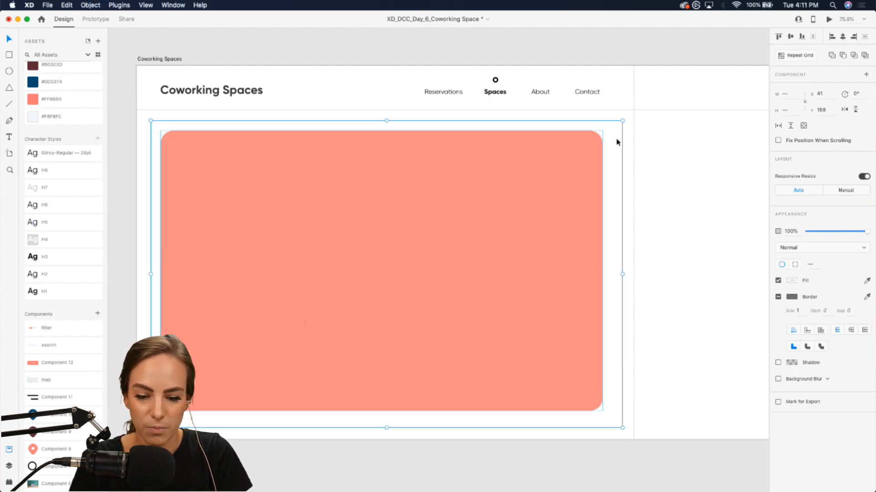
key(Escape)
click(613, 159)
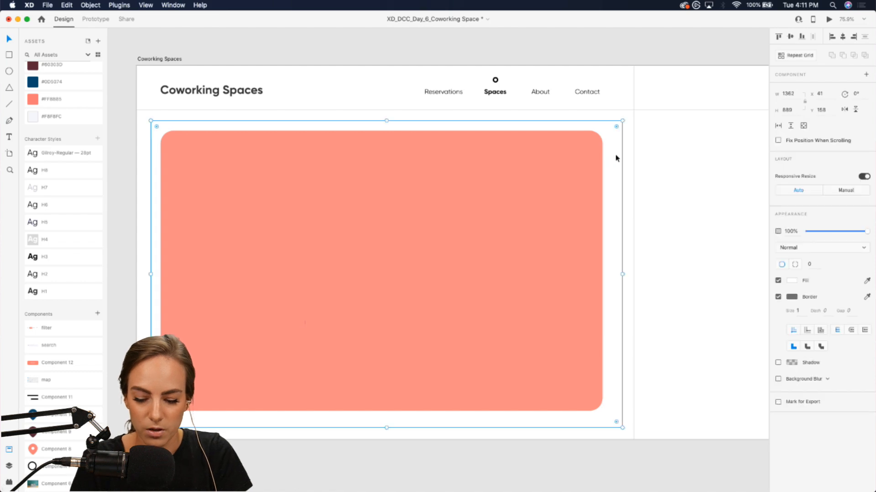
key(super+shift+bracketright)
key(super+z)
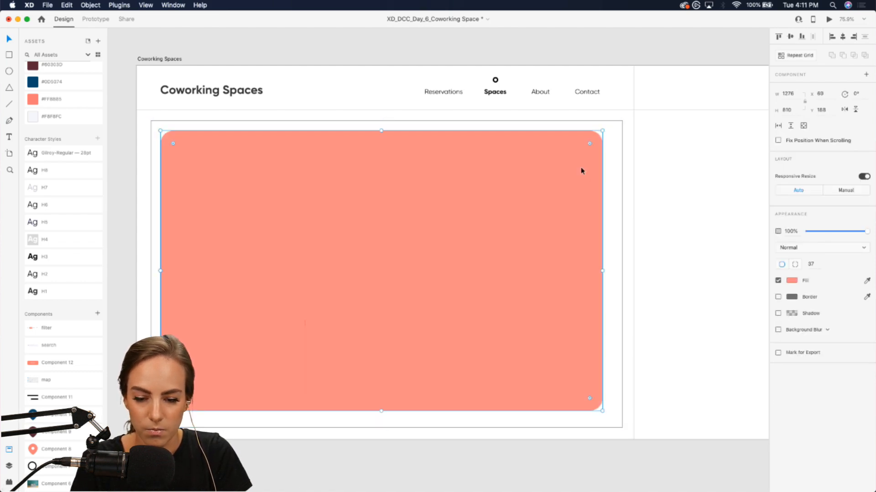
Combine the two rectangles with Exclude Overlap to frame the map with rounded corners, and remove the frame's border.
shift+click(600, 171)
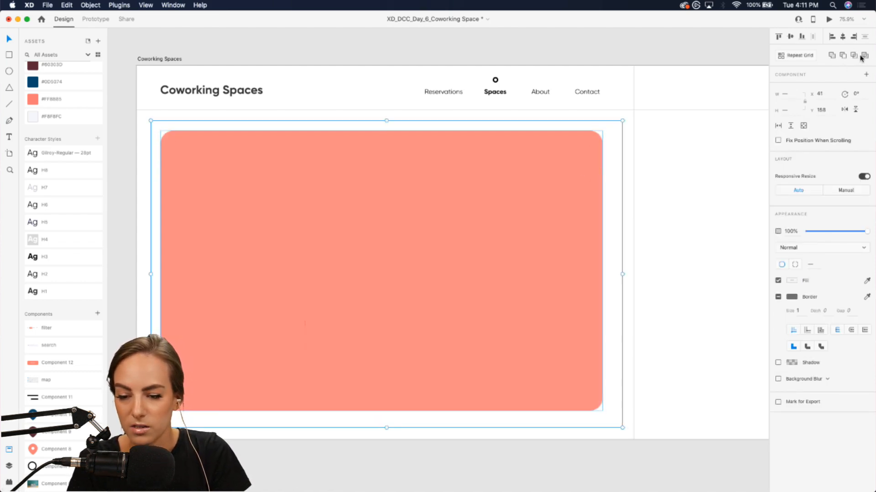
click(865, 56)
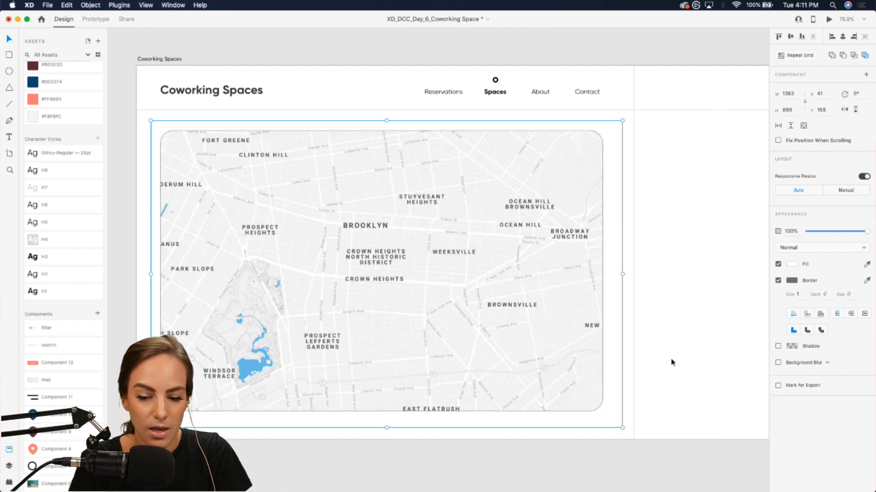
click(778, 281)
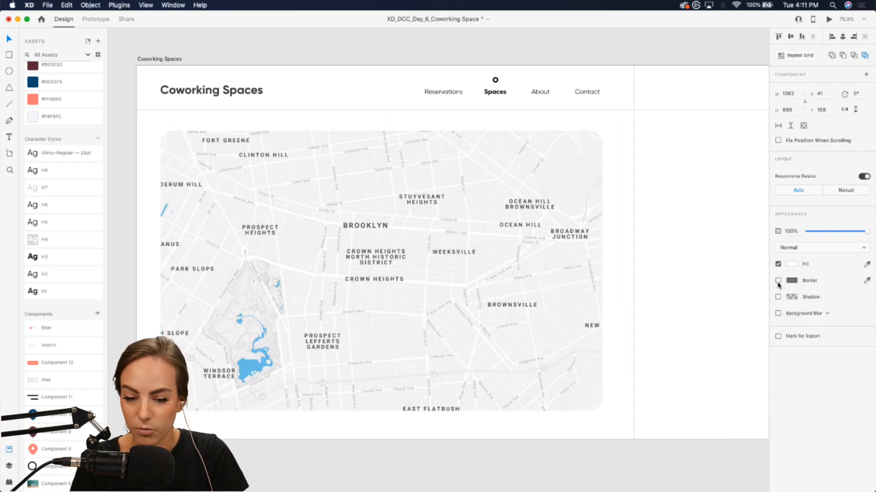
click(612, 291)
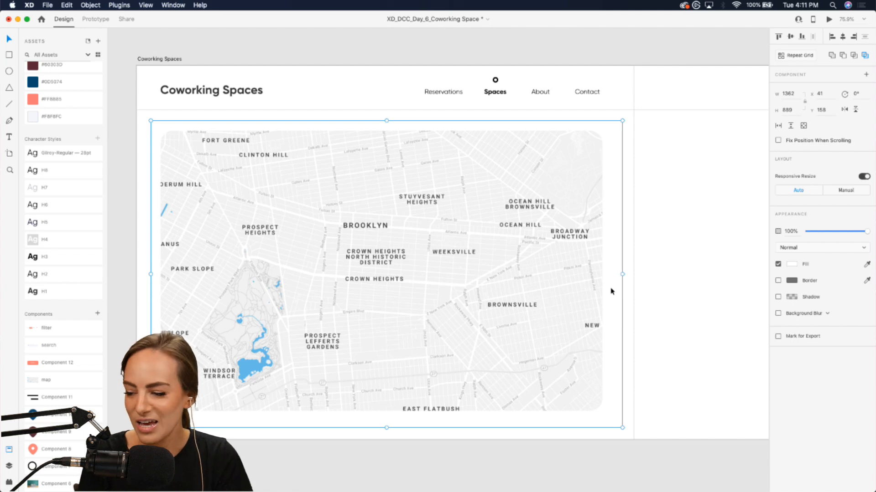
Place the zoom control component in the map's upper-left corner and the location arrow component in its lower-left corner.
scroll(612, 291, left, 2)
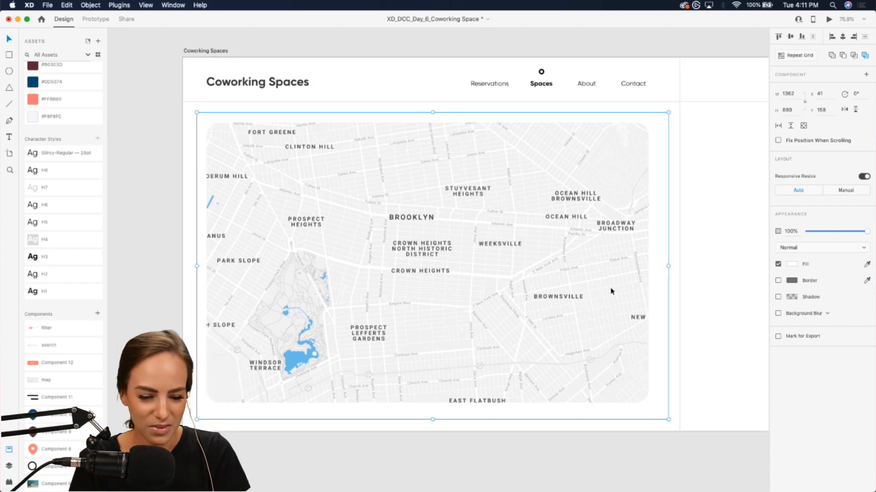
click(351, 466)
scroll(51, 459, down, 4)
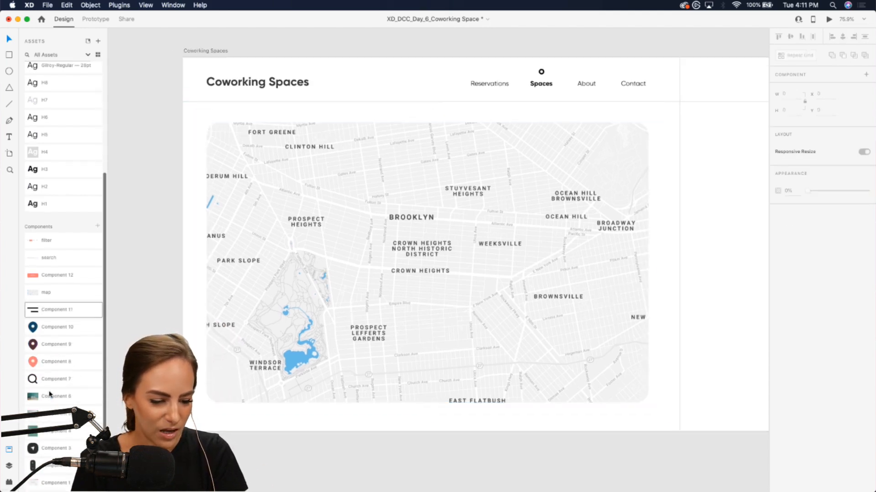
drag(33, 466, 224, 145)
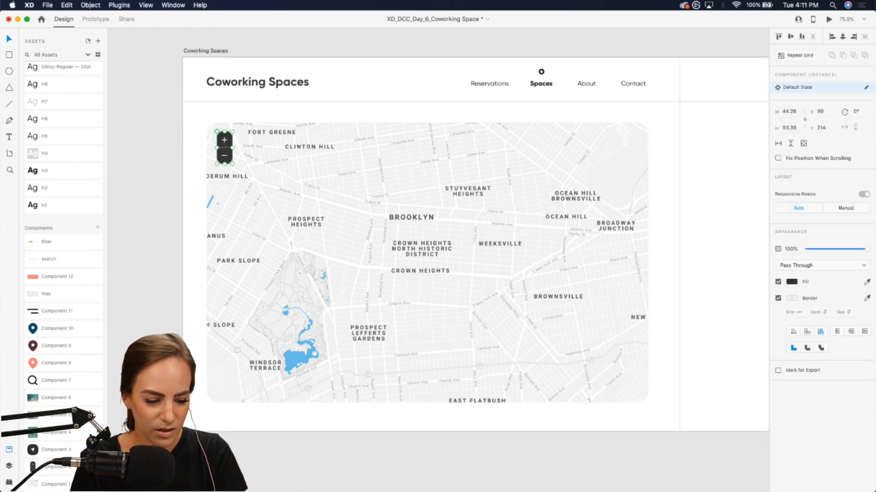
drag(32, 450, 228, 381)
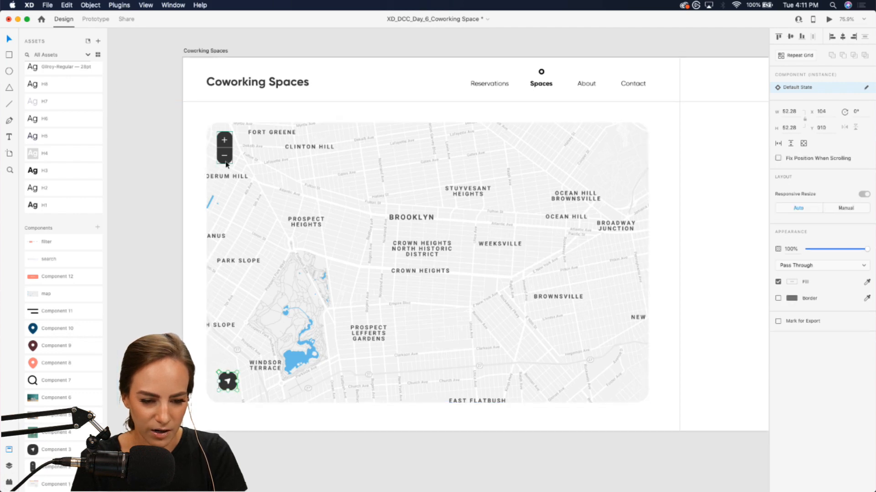
drag(226, 161, 227, 163)
click(178, 193)
key(super+z)
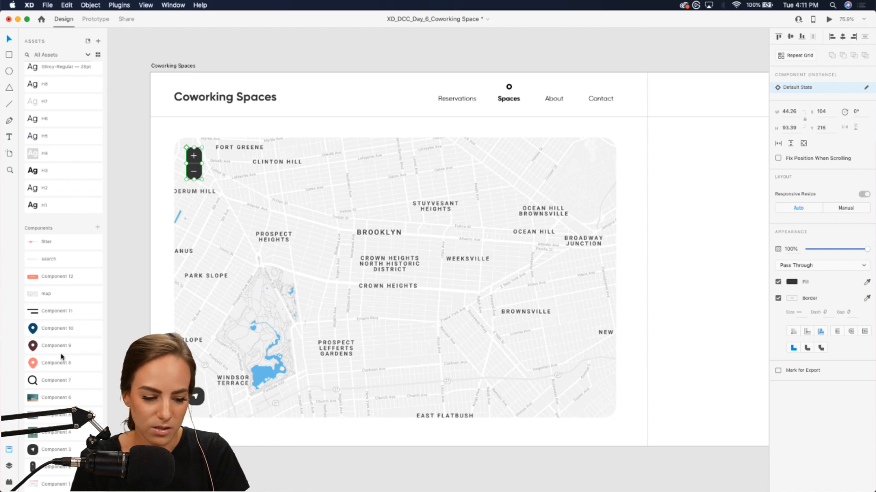
Add one coral, one maroon and one blue location pin component and move them together onto the map around Crown Heights.
scroll(225, 353, down, 3)
drag(45, 363, 299, 429)
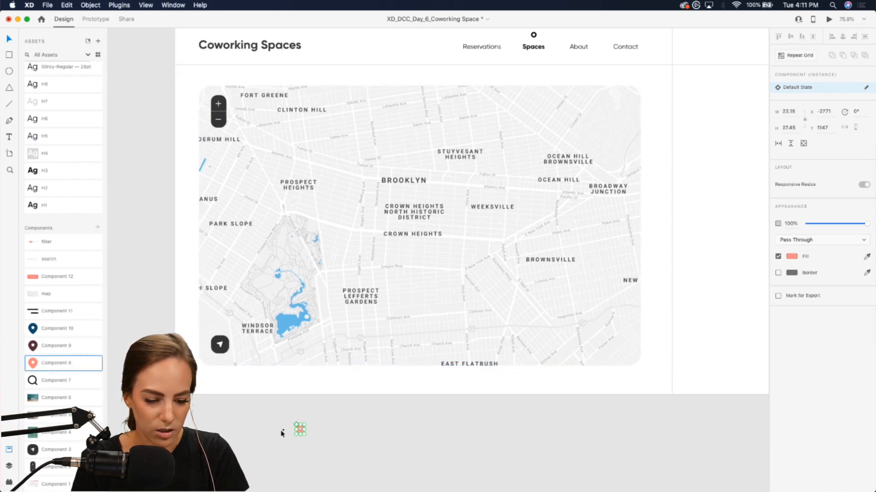
drag(36, 354, 248, 420)
drag(46, 328, 350, 326)
key(super+z)
click(322, 446)
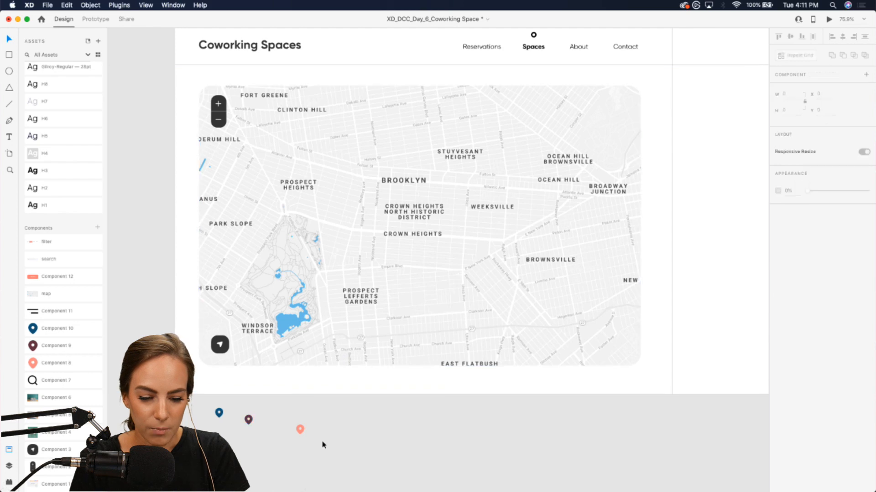
drag(322, 446, 187, 404)
drag(250, 421, 358, 233)
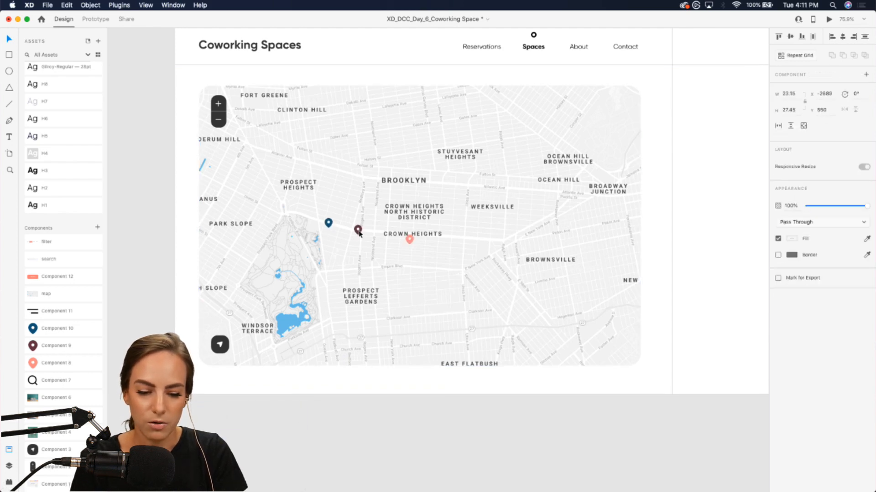
Duplicate the maroon pin to just east of the Brooklyn label and the coral pin to the area southwest of Brownsville.
click(374, 247)
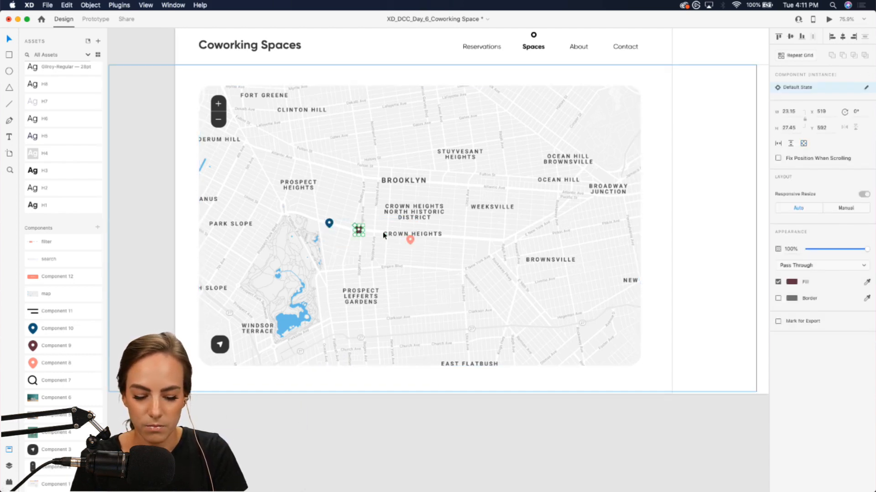
drag(357, 229, 444, 179)
key(super+z)
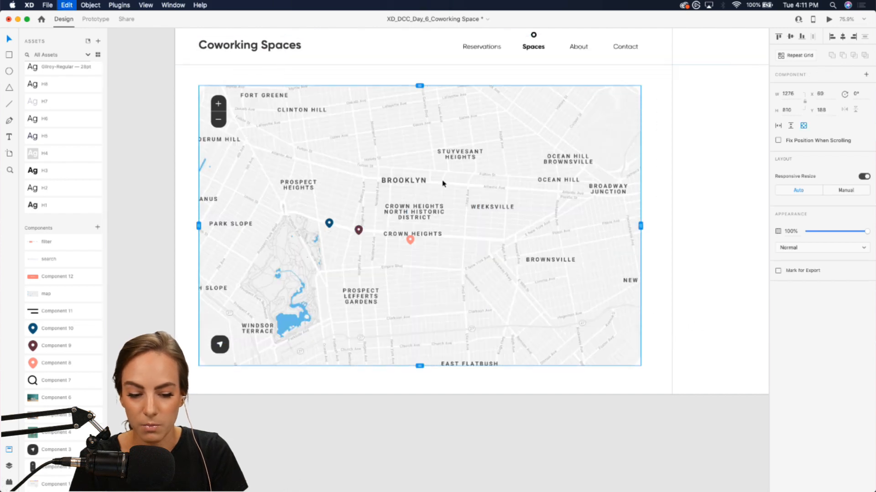
alt+drag(359, 231, 446, 189)
click(410, 239)
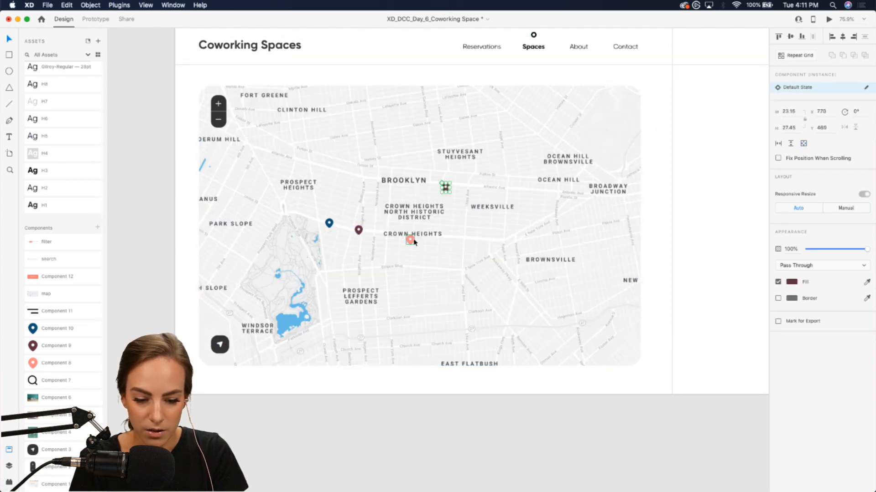
key(super+d)
drag(413, 244, 524, 319)
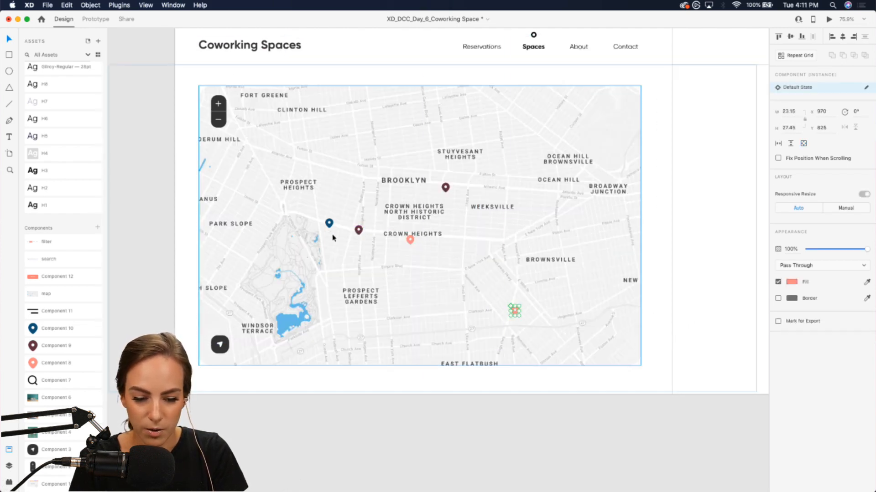
Duplicate the blue pin twice, placing one copy beside the park lake near Windsor Terrace and the other northeast of Park Slope's label.
click(328, 230)
key(super+d)
drag(328, 233, 320, 323)
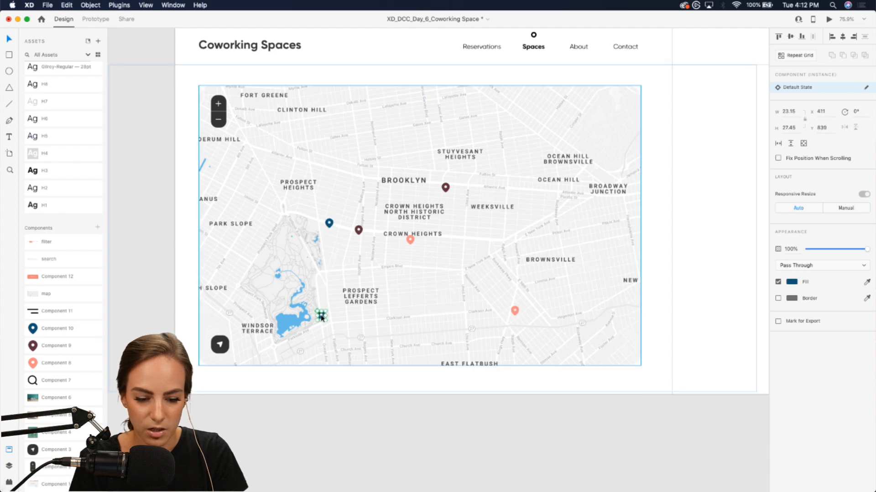
click(330, 223)
key(super+d)
drag(329, 224, 244, 197)
click(170, 199)
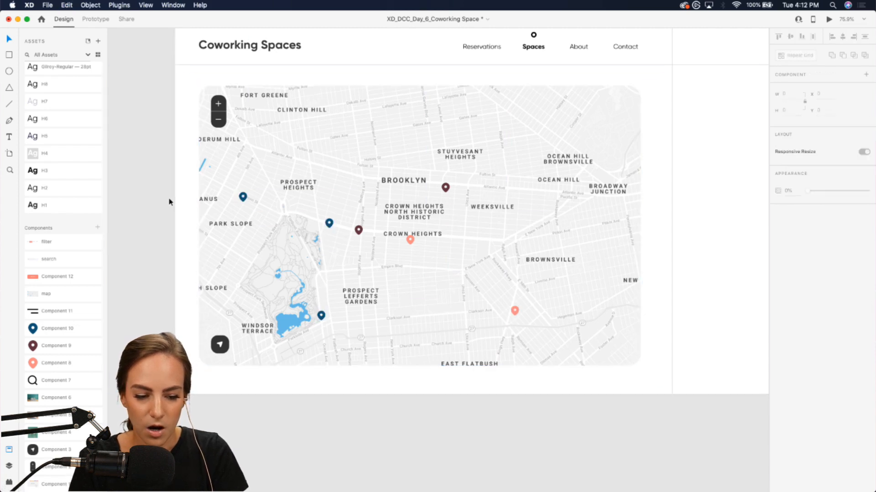
Preview the prototype and scroll the map in all directions to check how the location pins behave, and close the preview.
scroll(190, 100, up, 3)
click(96, 19)
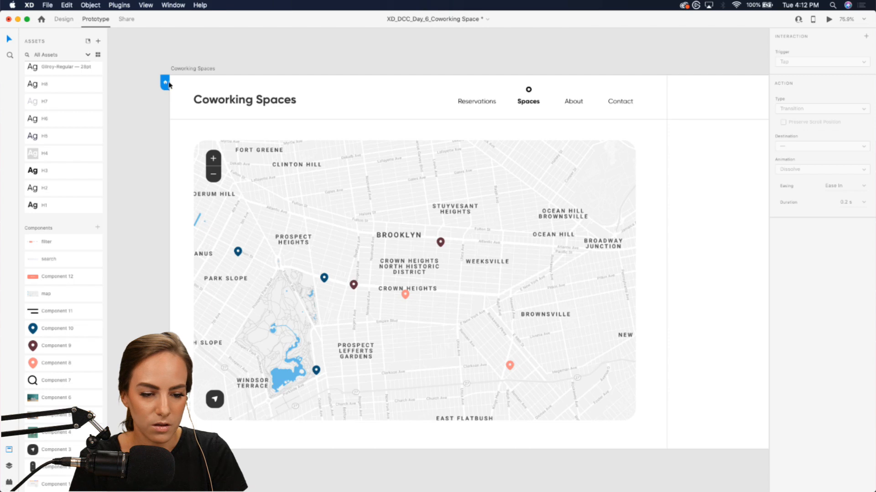
click(828, 19)
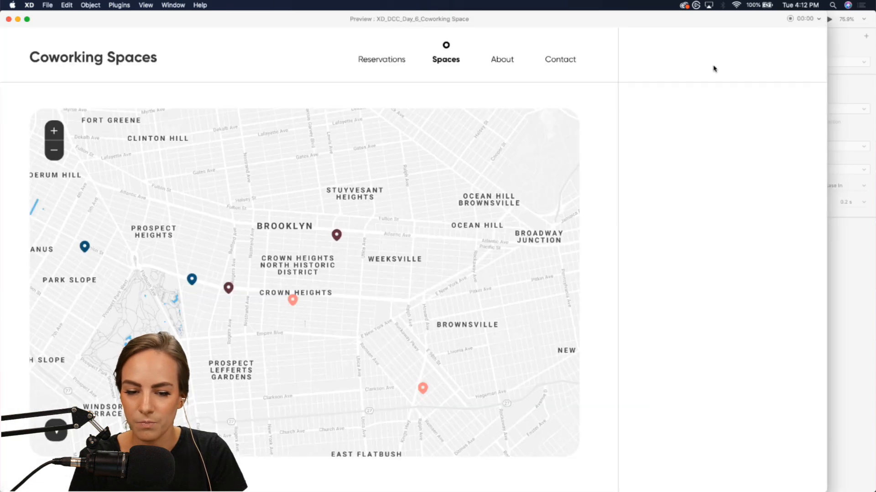
drag(582, 26, 636, 16)
scroll(393, 191, right, 4)
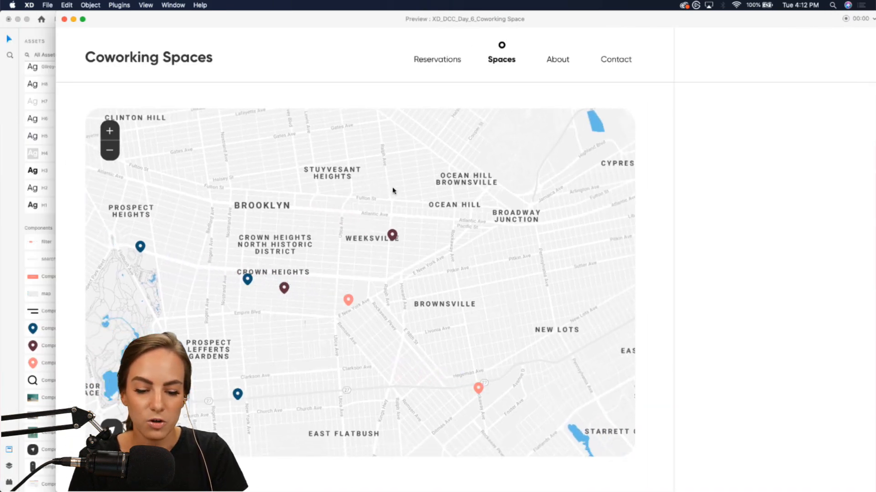
scroll(393, 190, left, 8)
scroll(393, 190, up, 2)
scroll(393, 190, right, 5)
scroll(393, 191, down, 3)
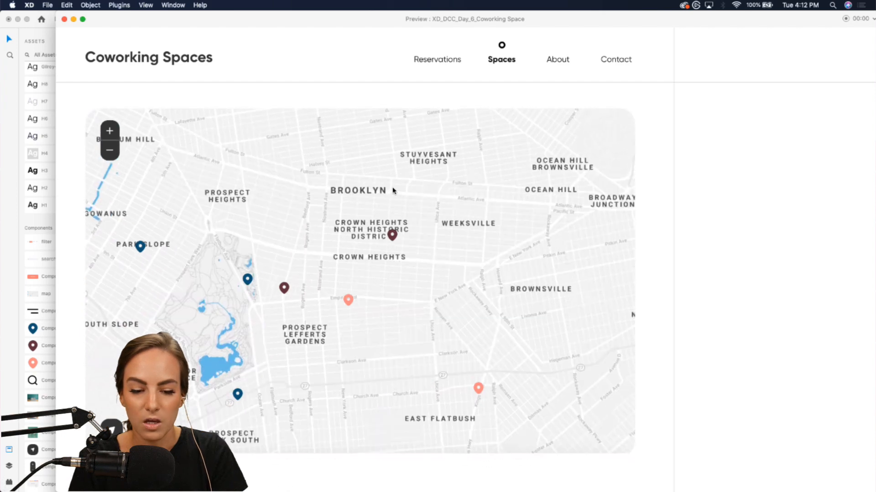
scroll(389, 193, left, 4)
scroll(390, 192, down, 3)
scroll(390, 192, right, 7)
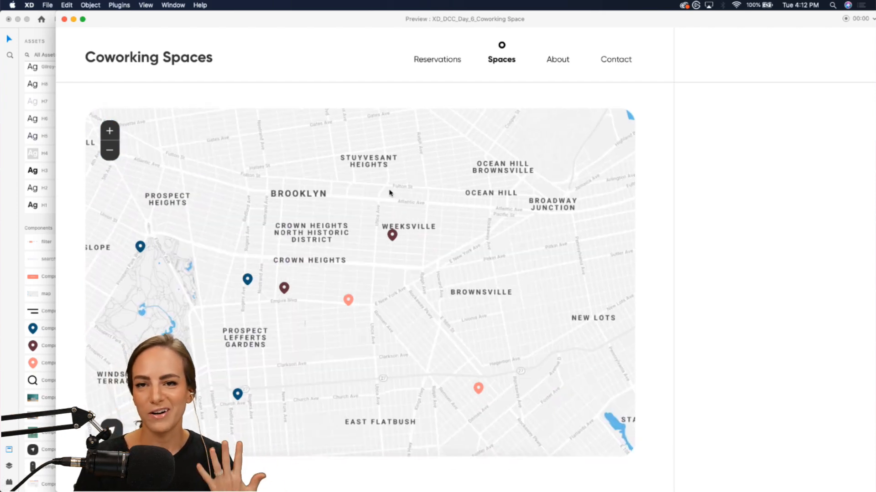
scroll(390, 193, left, 6)
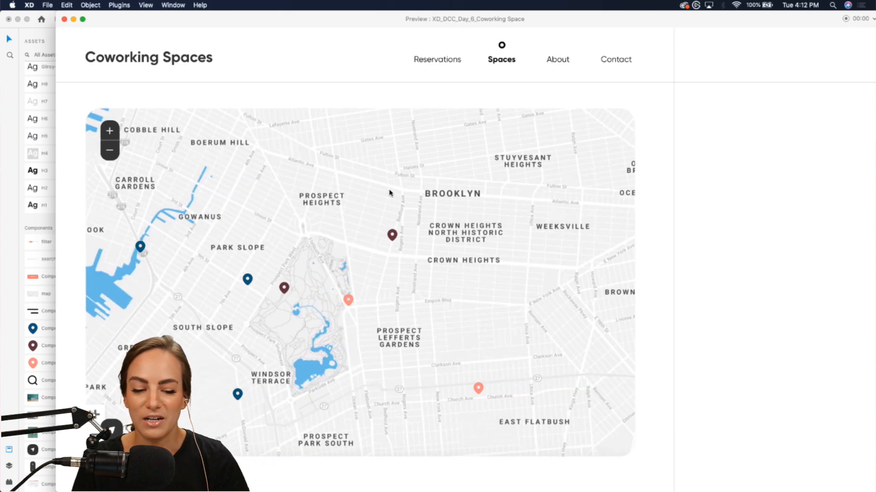
scroll(390, 193, right, 7)
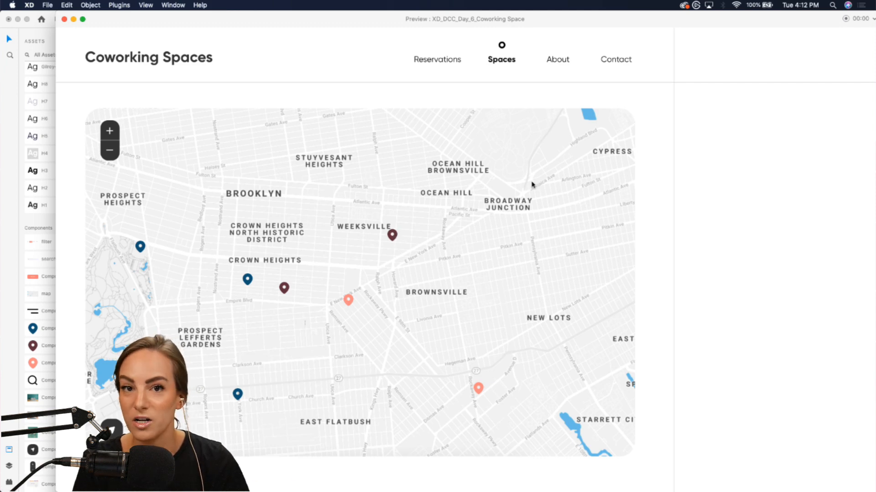
click(64, 18)
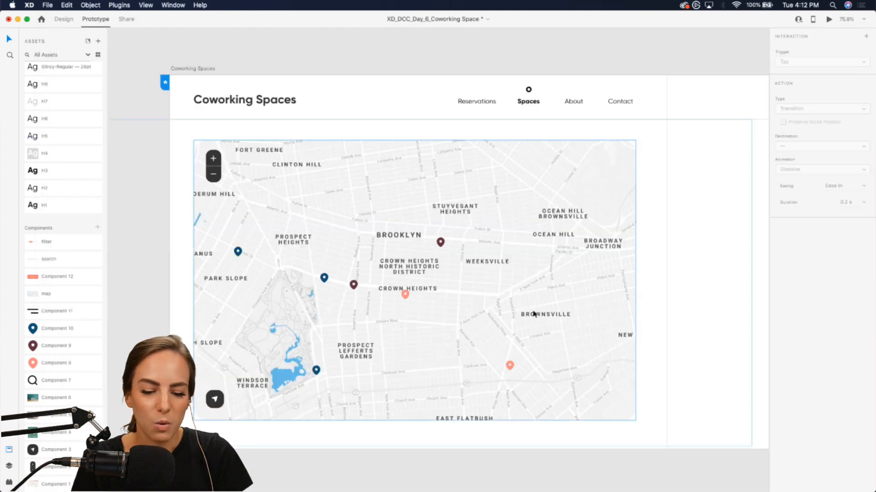
In Design mode, cut all seven location pins and paste them inside the scrollable map group so they belong to the map.
click(511, 364)
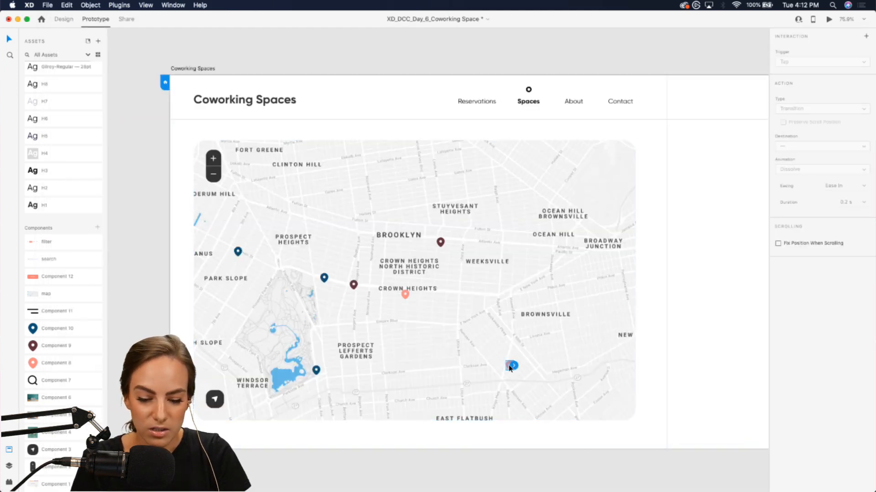
click(62, 23)
shift+click(405, 294)
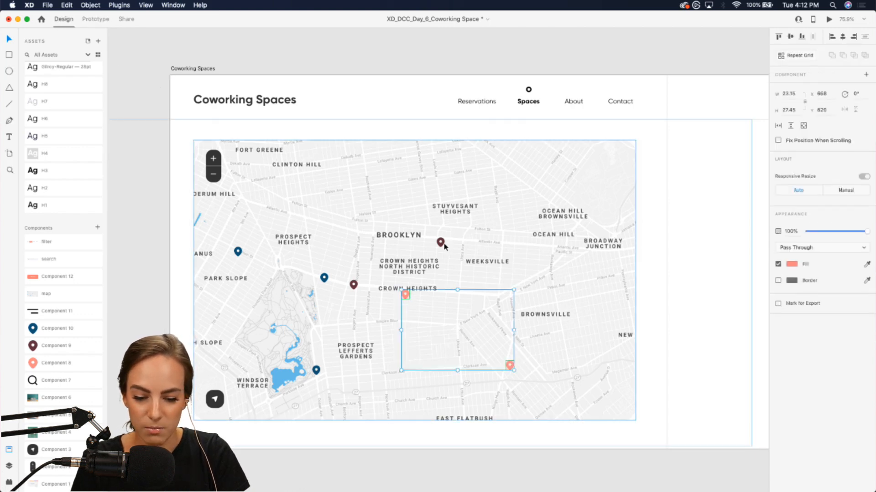
shift+click(440, 243)
shift+click(353, 285)
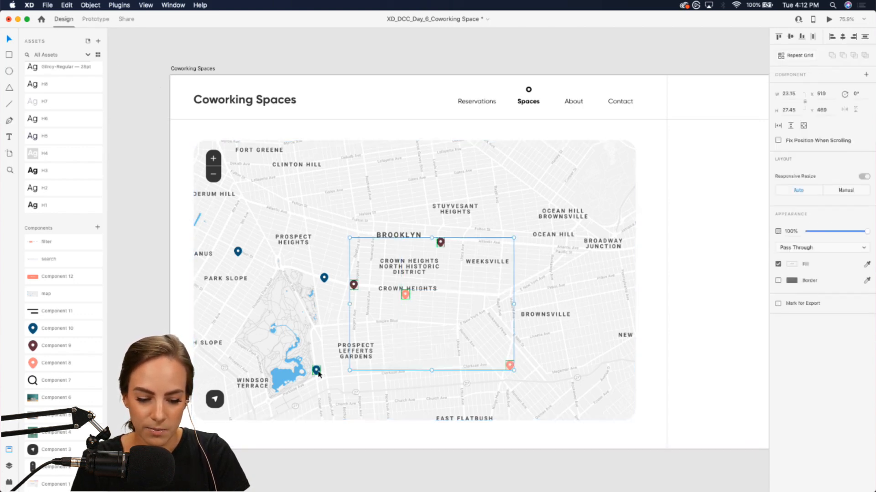
shift+click(316, 371)
shift+click(324, 278)
shift+click(237, 252)
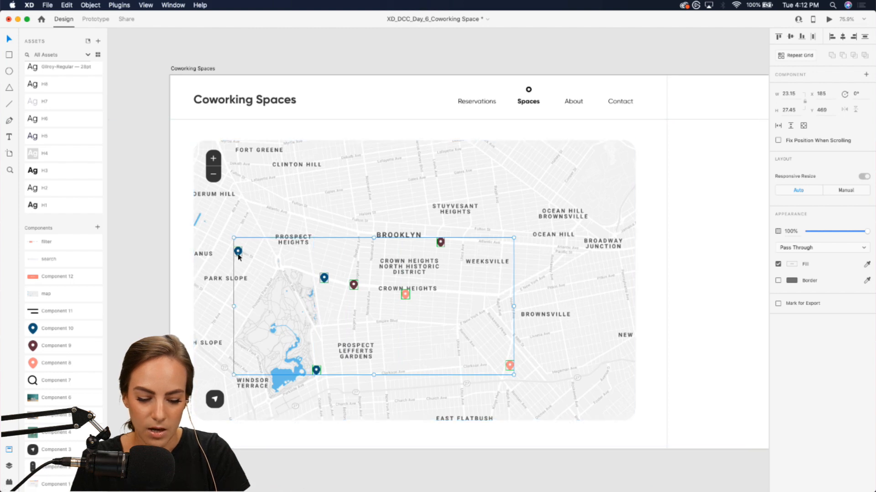
key(super+x)
double_click(339, 247)
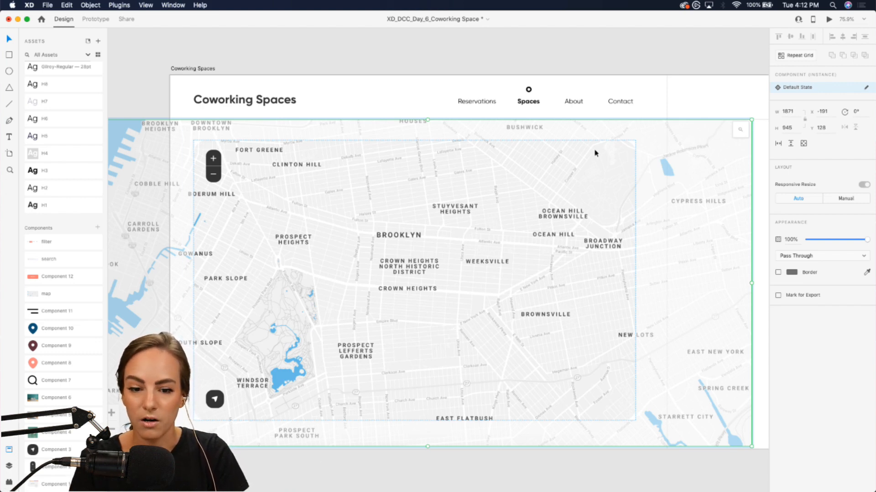
key(super+v)
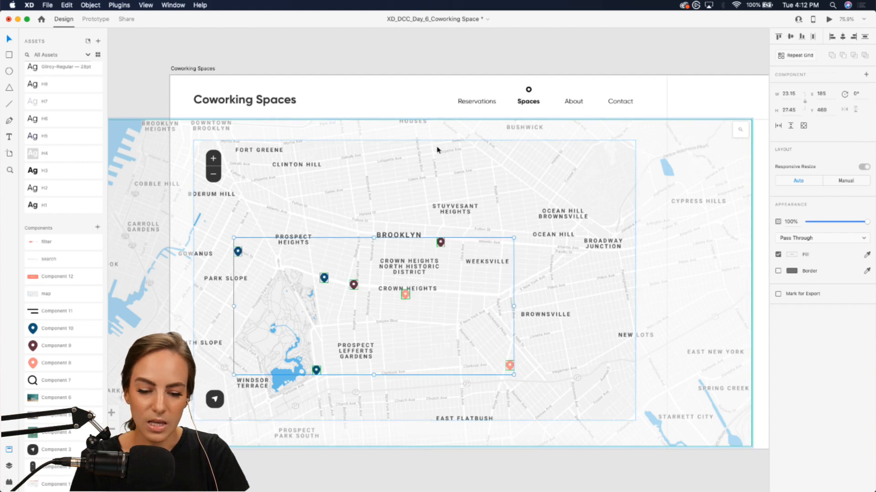
click(416, 63)
Copy the maroon pin near Brooklyn to Ocean Hill Brownsville, and move the western maroon pin to the map's northern edge and the southeastern coral pin to New Lots.
double_click(440, 242)
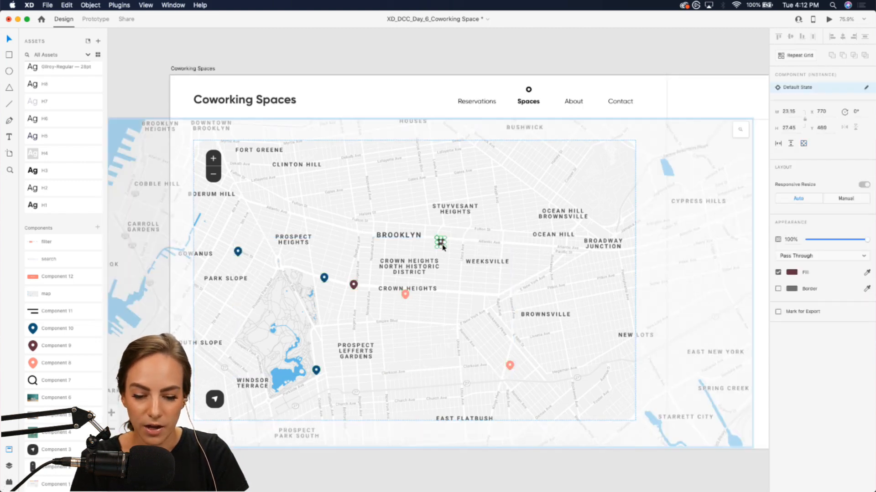
drag(443, 247, 533, 207)
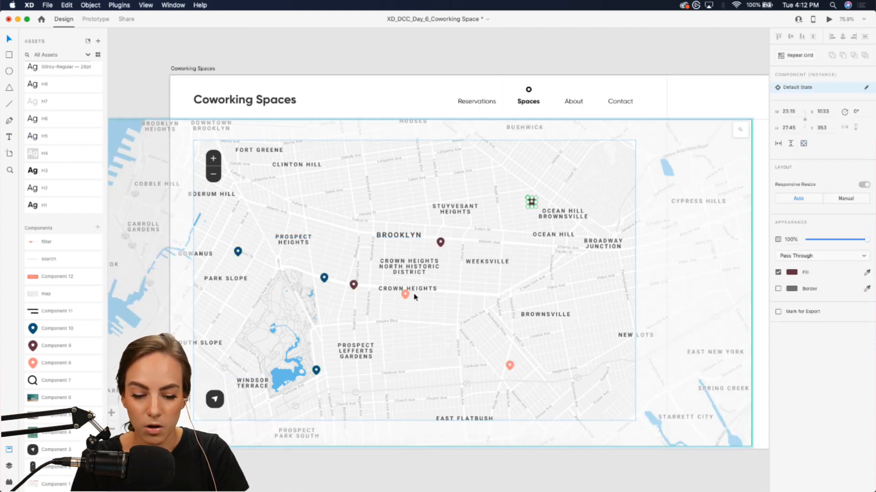
drag(359, 290, 382, 137)
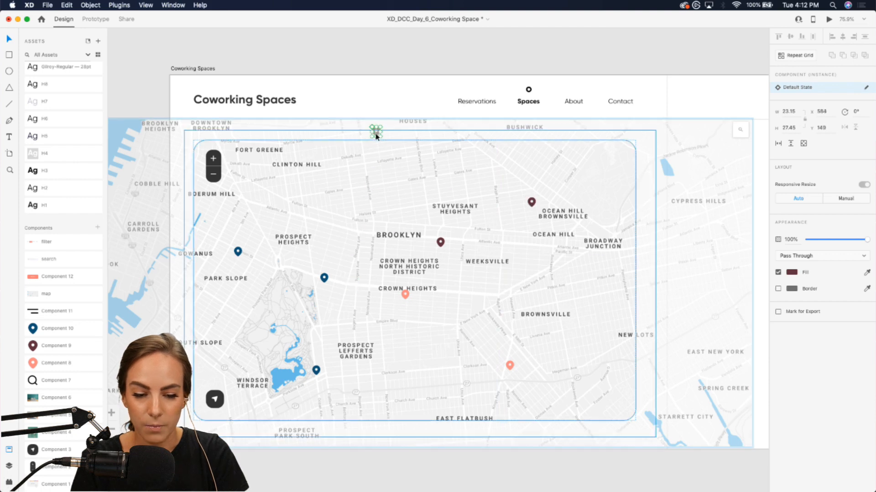
drag(505, 365, 655, 341)
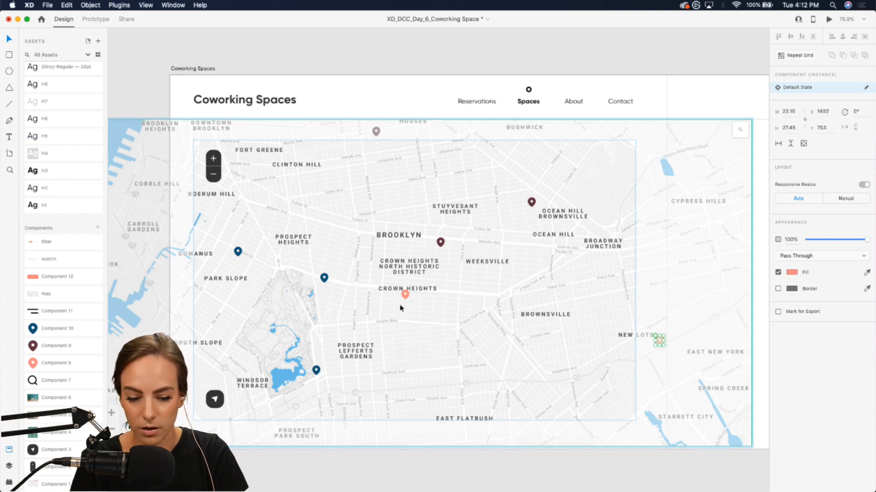
Place copies of the pins inside the map group: coral southeast of East Flatbush, blue southeast of Brownsville and maroon at the western waterfront.
drag(408, 297, 531, 436)
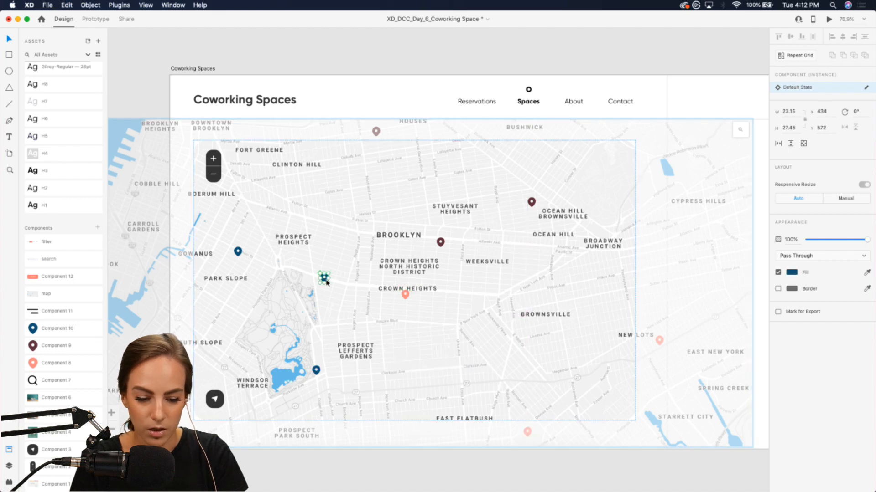
alt+drag(324, 278, 552, 344)
click(532, 202)
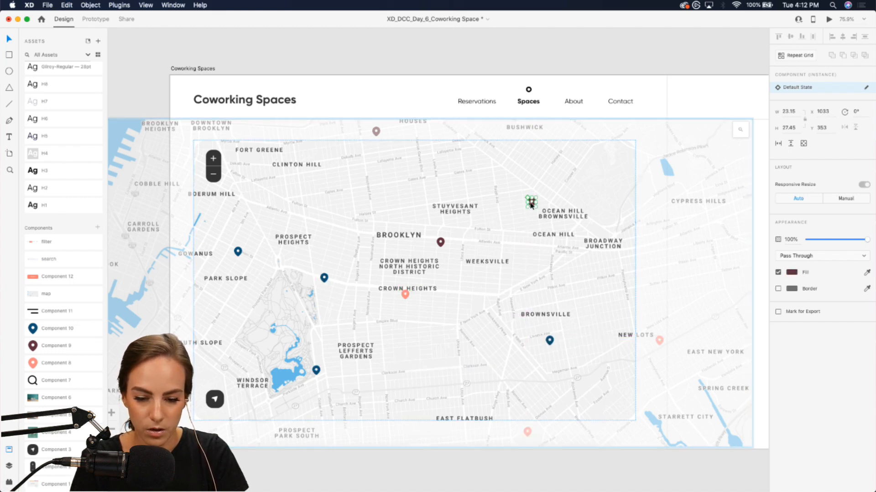
alt+drag(531, 202, 145, 306)
click(159, 84)
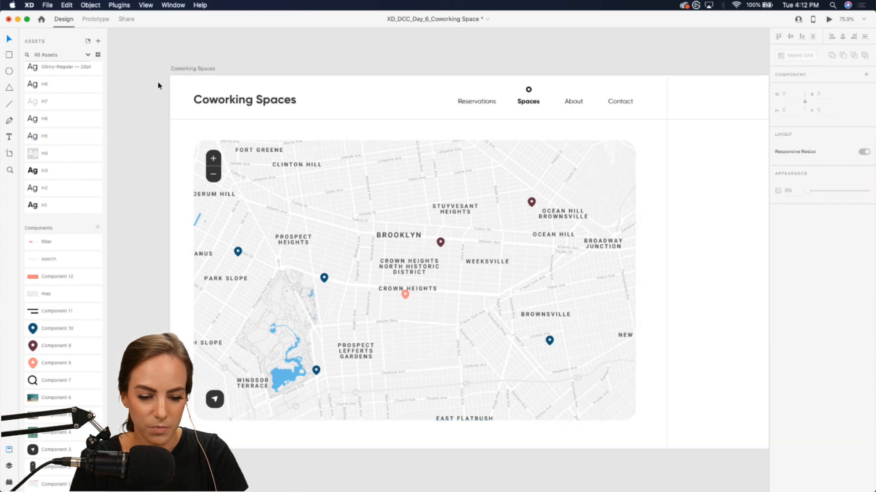
Preview the page again and scroll the map in all directions to check that the pins move with it, and close the preview.
click(461, 249)
click(829, 20)
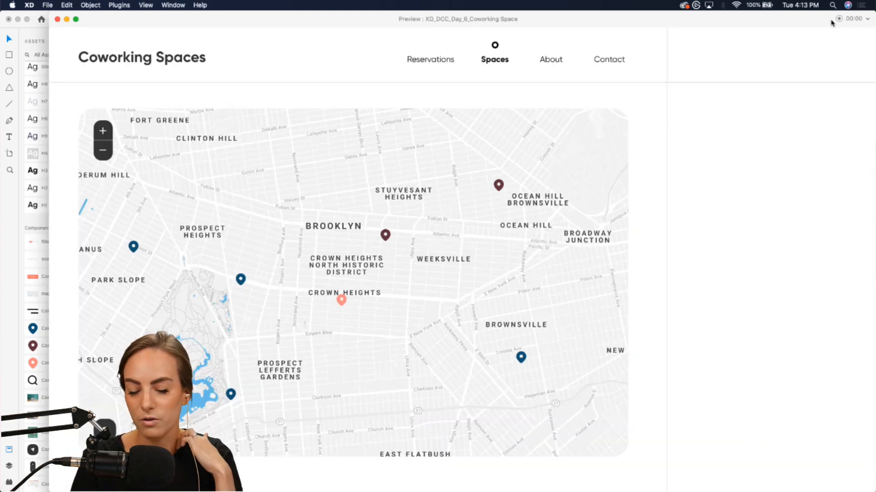
scroll(519, 161, down, 5)
scroll(519, 160, left, 5)
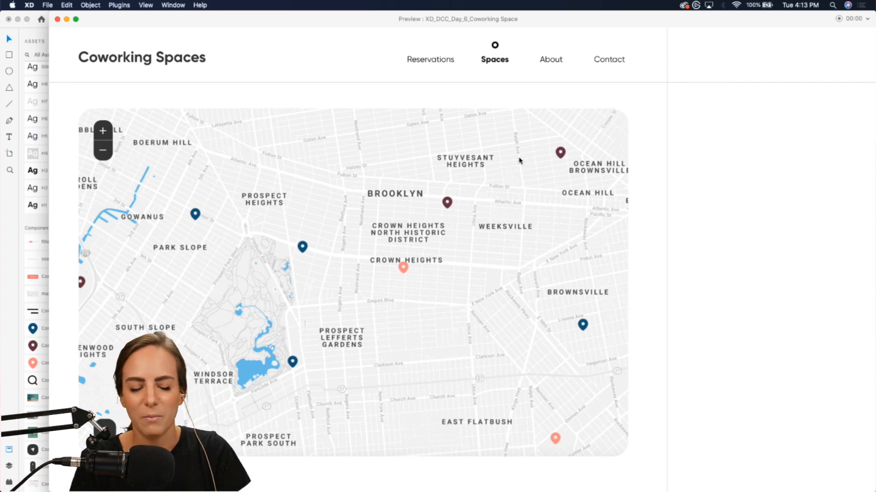
scroll(519, 161, right, 5)
scroll(519, 161, left, 5)
scroll(519, 160, up, 3)
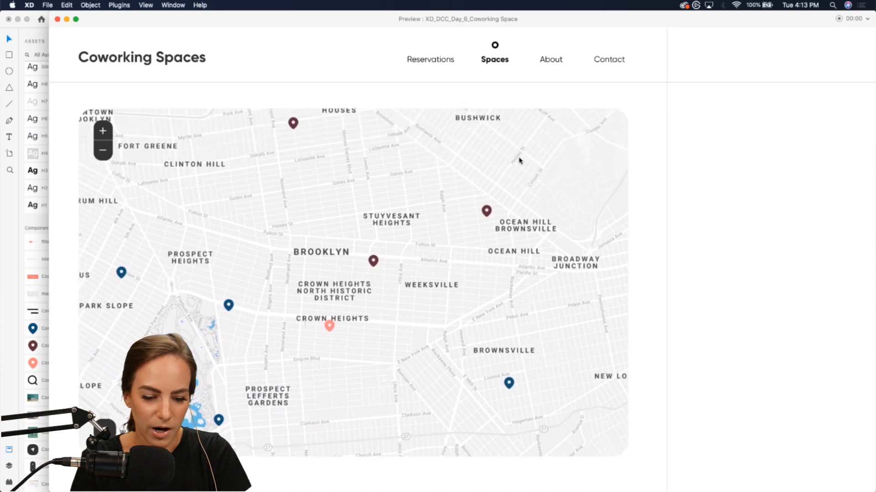
scroll(430, 192, right, 3)
scroll(430, 192, down, 1)
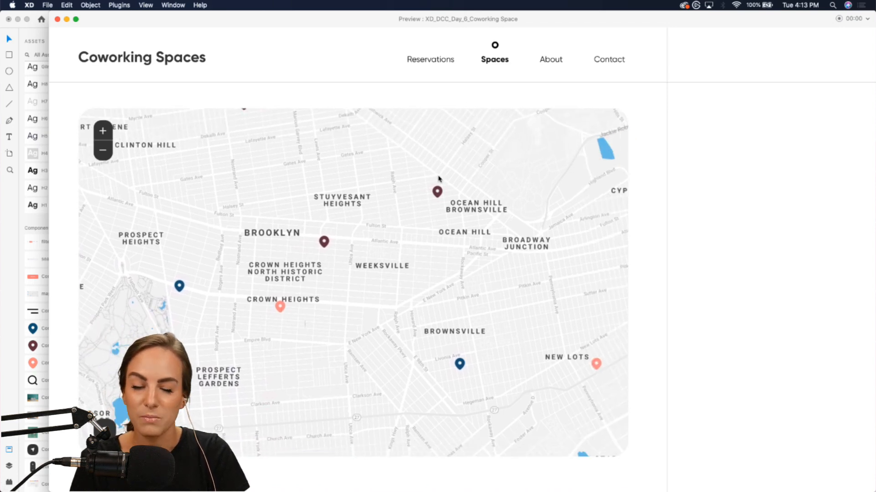
scroll(438, 178, right, 3)
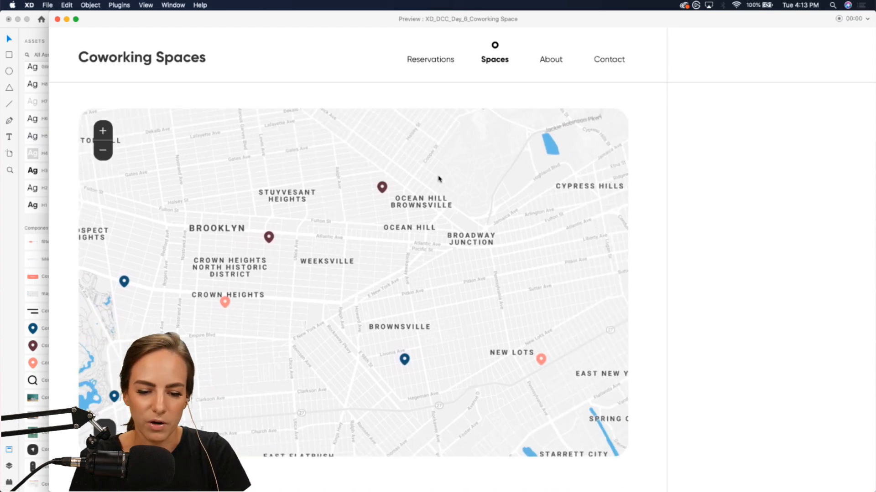
scroll(438, 178, left, 10)
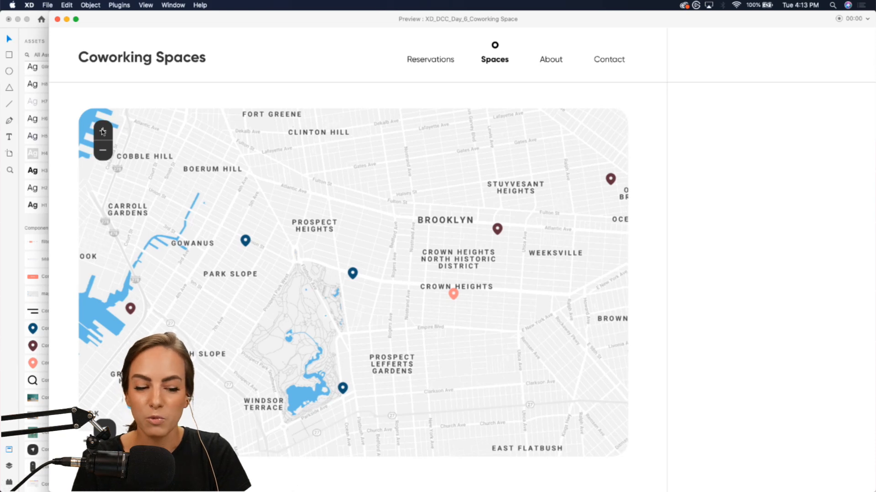
scroll(115, 151, right, 3)
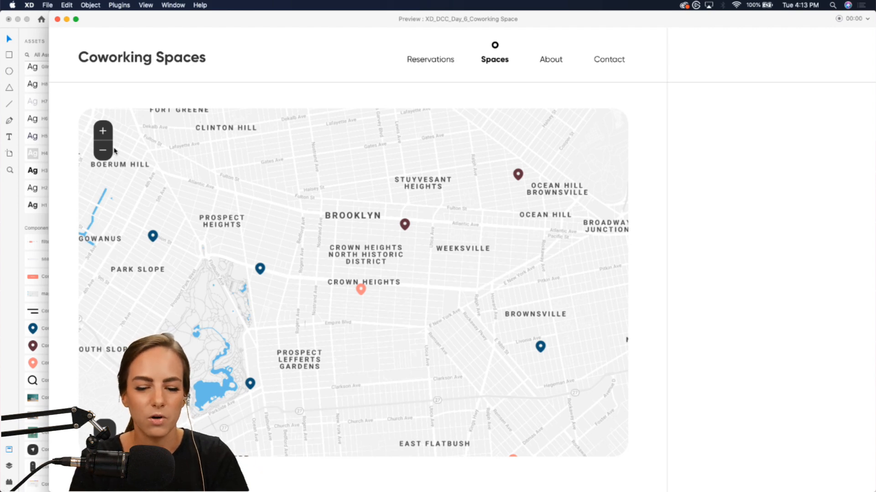
click(57, 19)
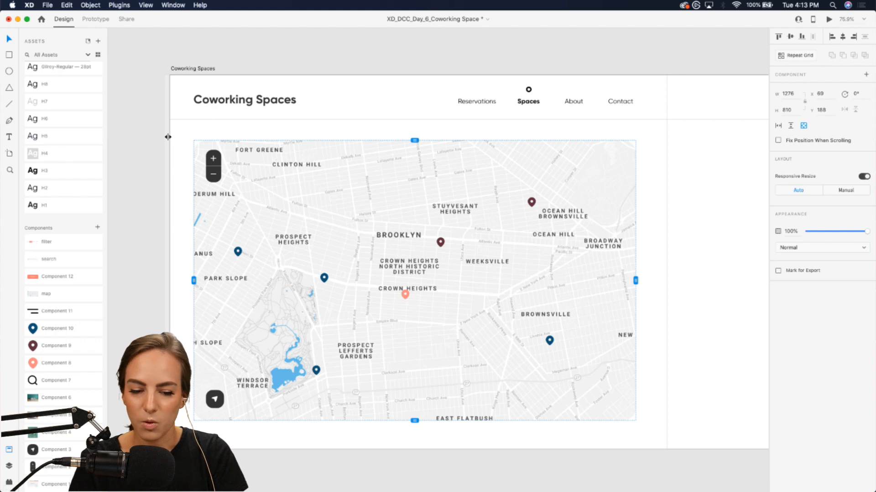
Move the coral pin at Crown Heights south to Empire Blvd inside the map group.
click(147, 125)
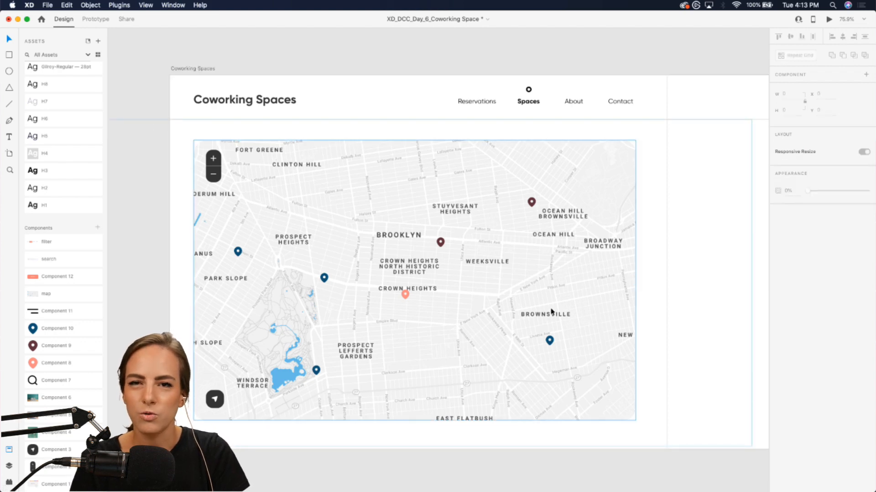
scroll(551, 312, up, 5)
scroll(390, 279, down, 3)
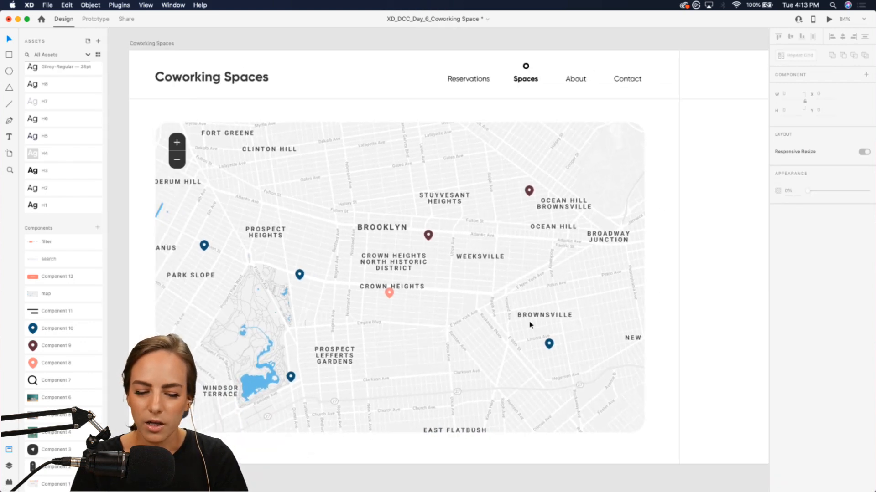
double_click(391, 296)
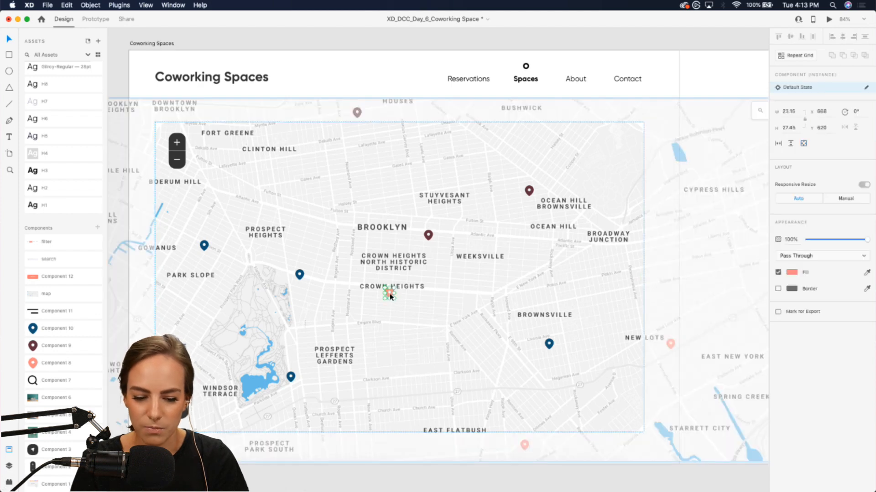
drag(393, 298, 397, 327)
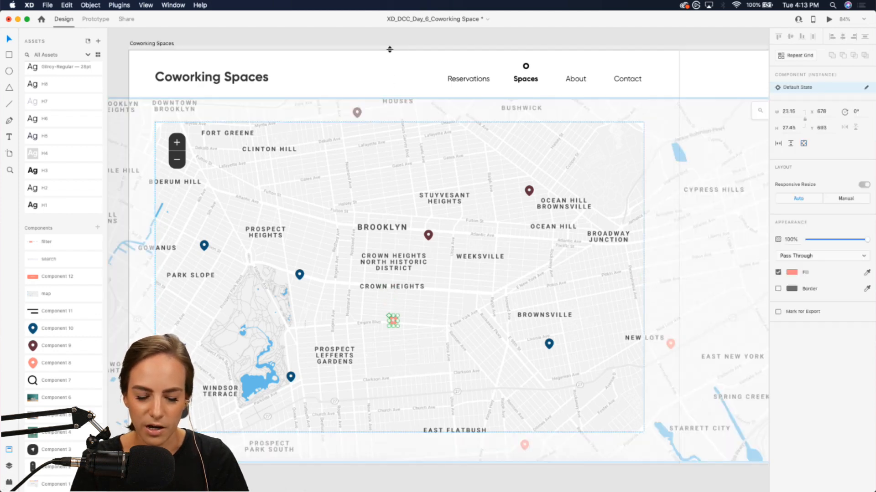
click(245, 47)
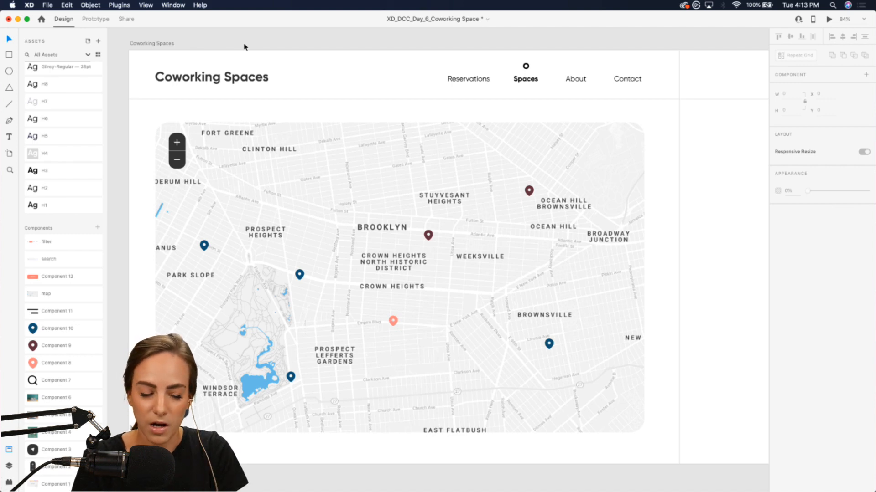
Draw a rectangle about 436 by 243 over the map for an info card, and move the maroon pin near Brooklyn northwest to Gates Ave.
scroll(417, 269, up, 5)
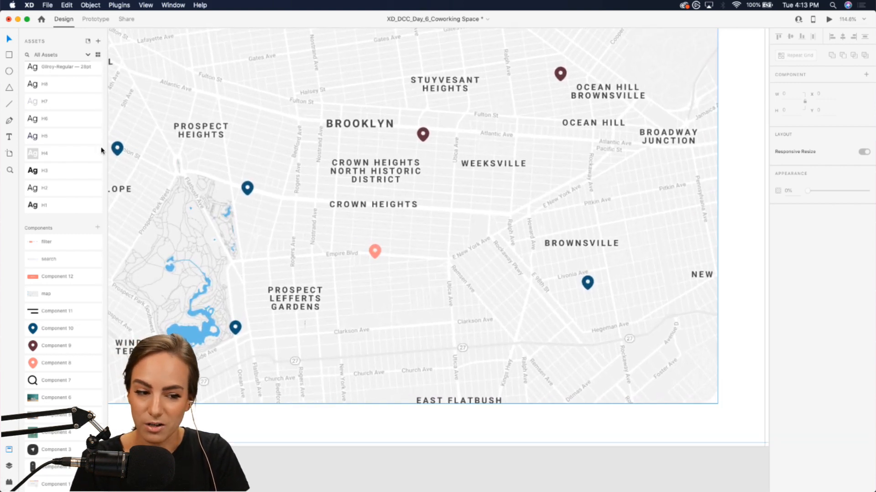
key(r)
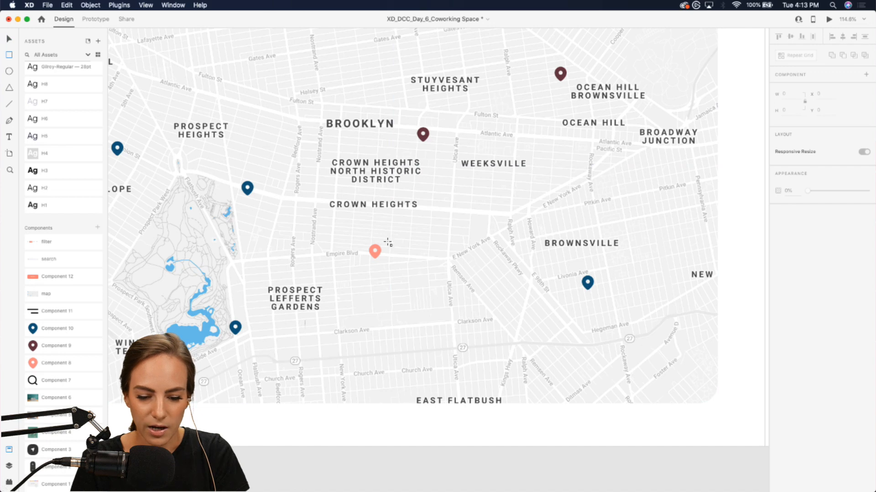
drag(388, 242, 615, 115)
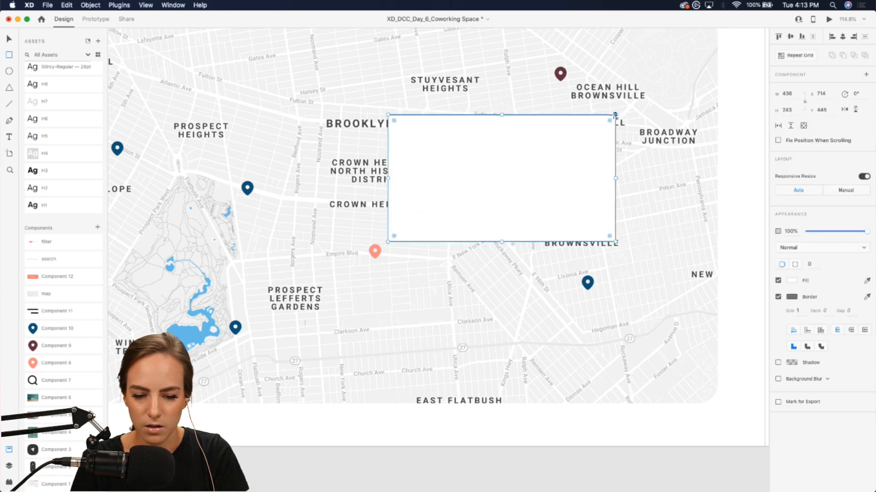
drag(490, 160, 550, 200)
double_click(423, 136)
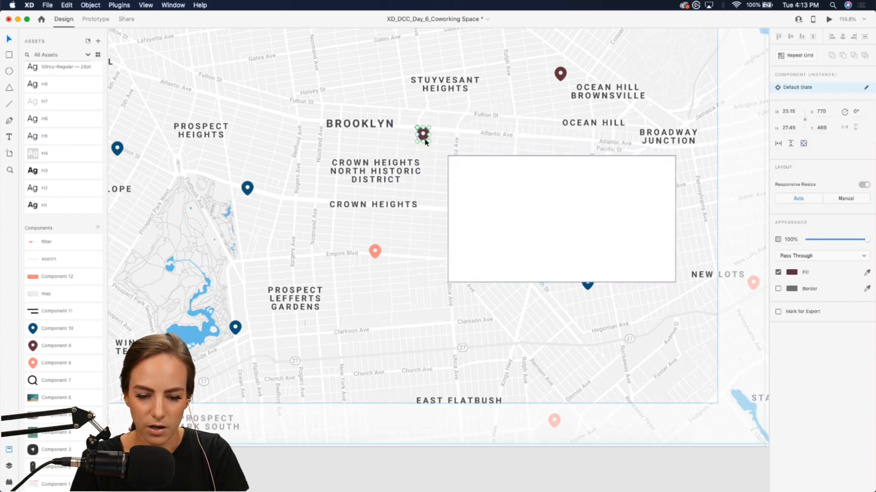
drag(425, 142, 260, 56)
Place the card just northeast of the coral pin and style it without a border, with a corner radius of 19 and a shadow.
click(578, 187)
drag(578, 187, 526, 152)
click(778, 297)
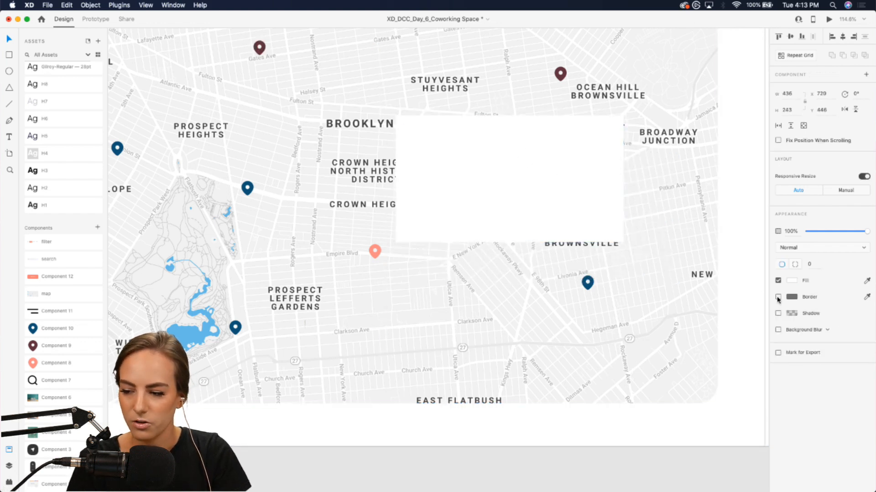
drag(615, 124, 614, 126)
click(778, 314)
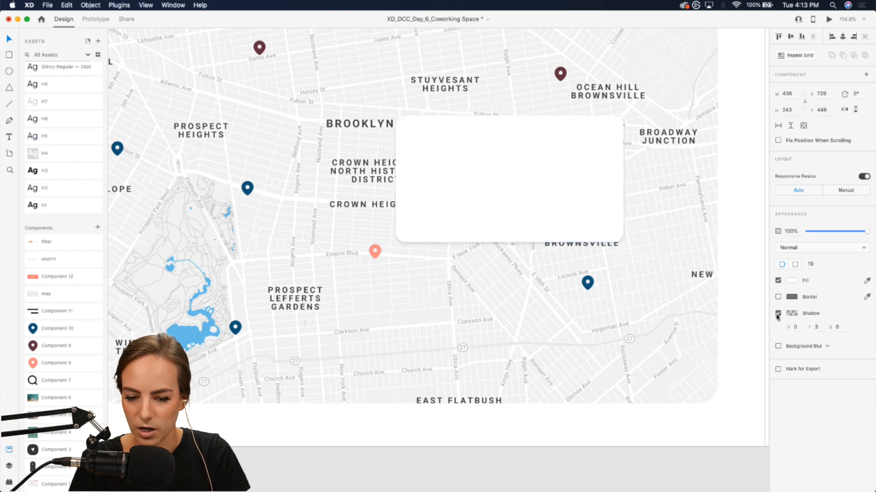
Add the left-aligned, auto-width text "The Wing" near the card's upper-left corner.
click(9, 137)
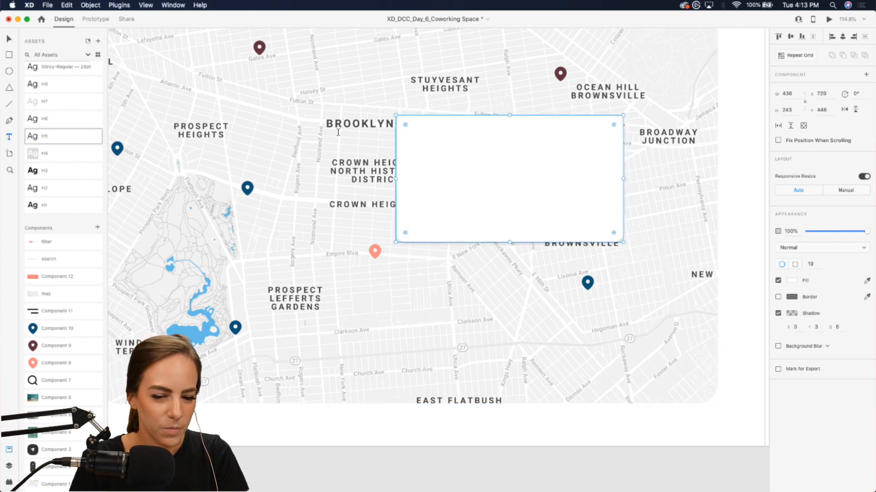
drag(411, 139, 501, 160)
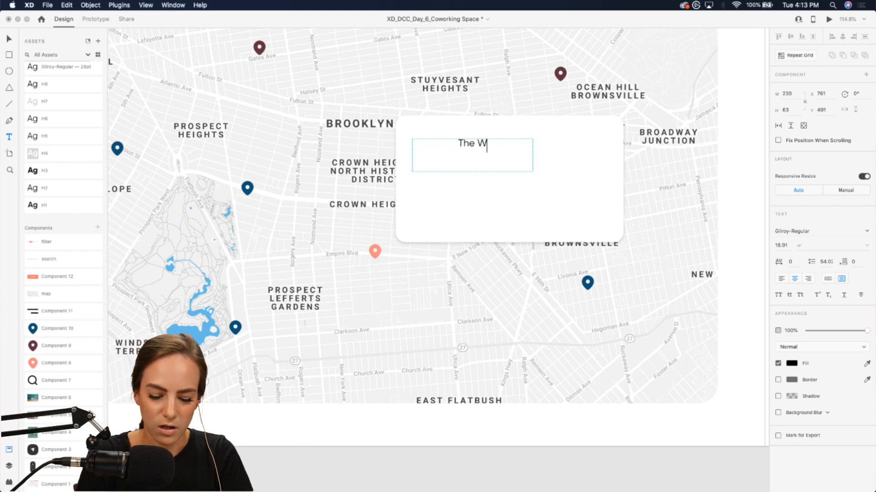
key(Escape)
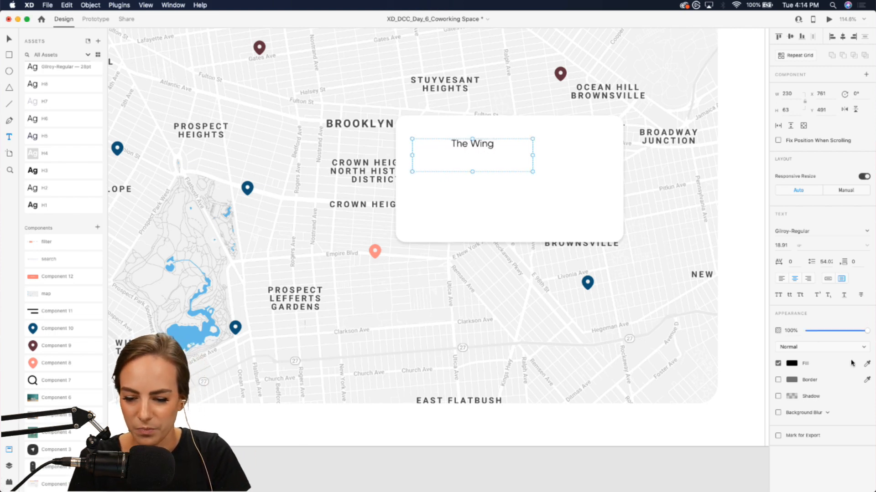
click(782, 279)
click(828, 279)
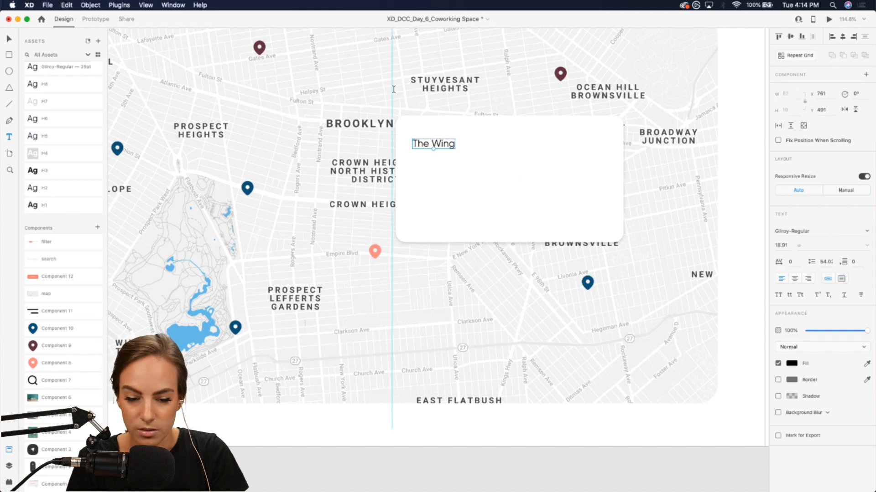
drag(453, 147, 456, 140)
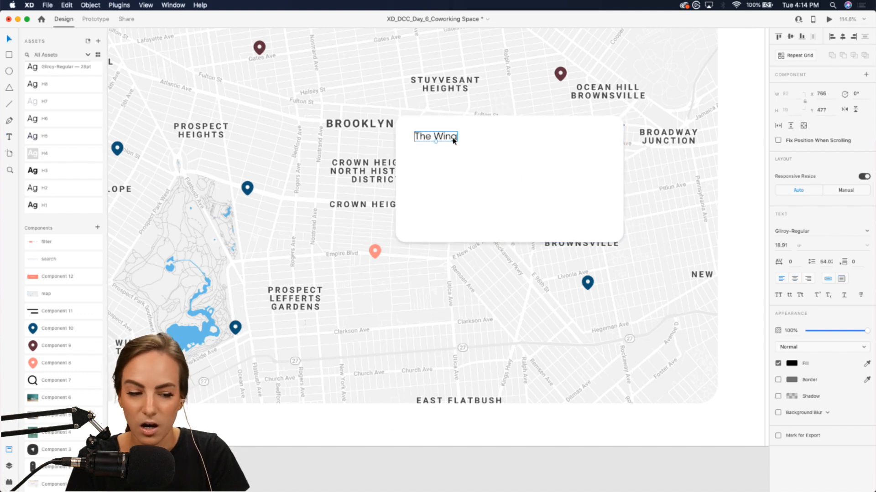
Compare the saved character styles on "The Wing" and apply H3 to it.
scroll(39, 178, up, 1)
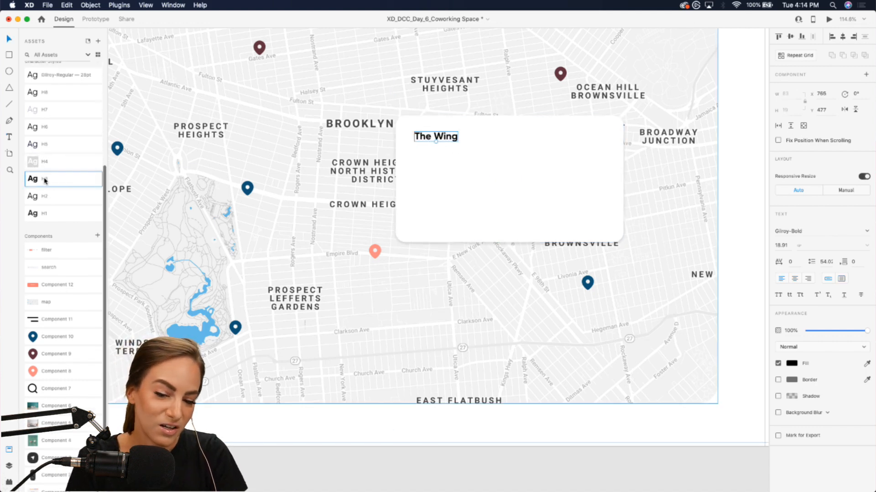
click(61, 144)
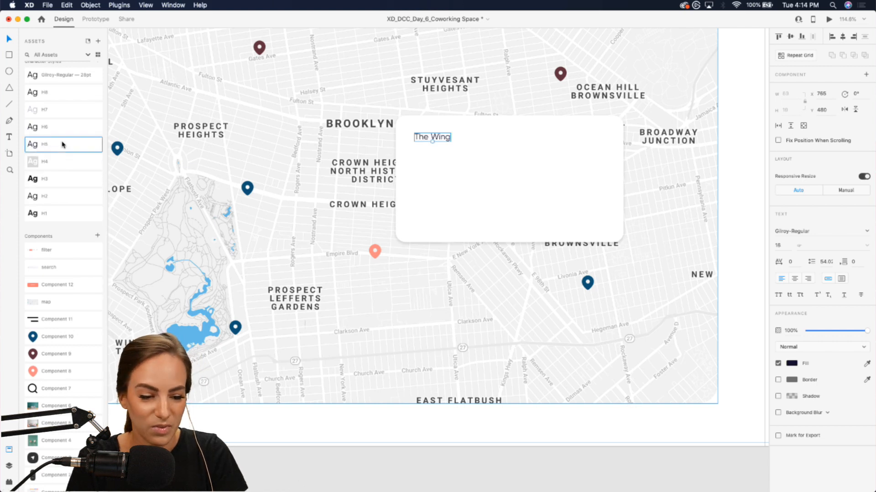
click(55, 109)
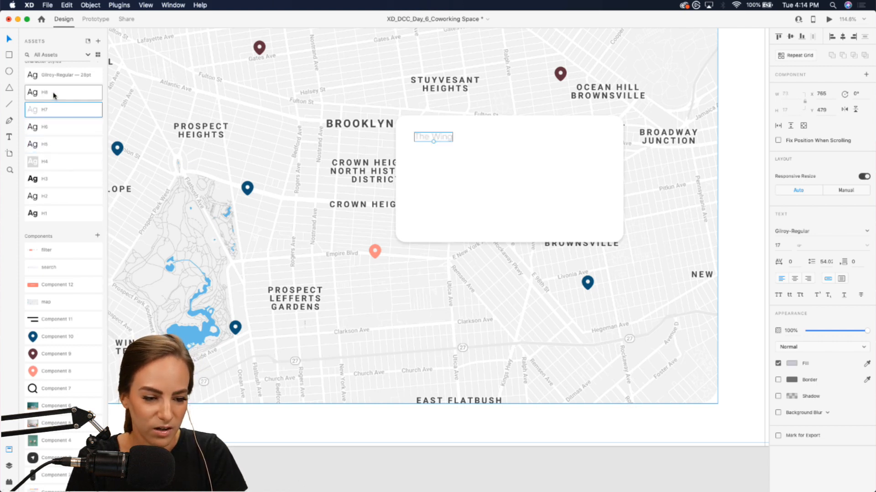
click(54, 95)
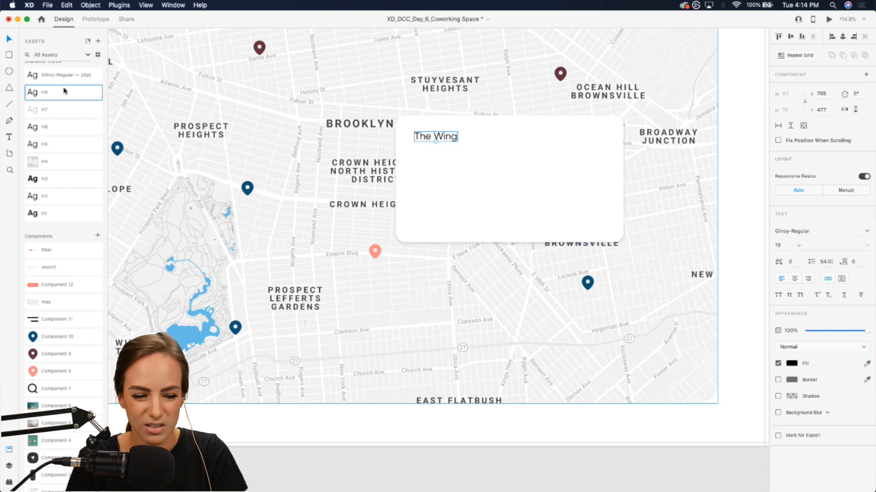
click(52, 76)
click(51, 129)
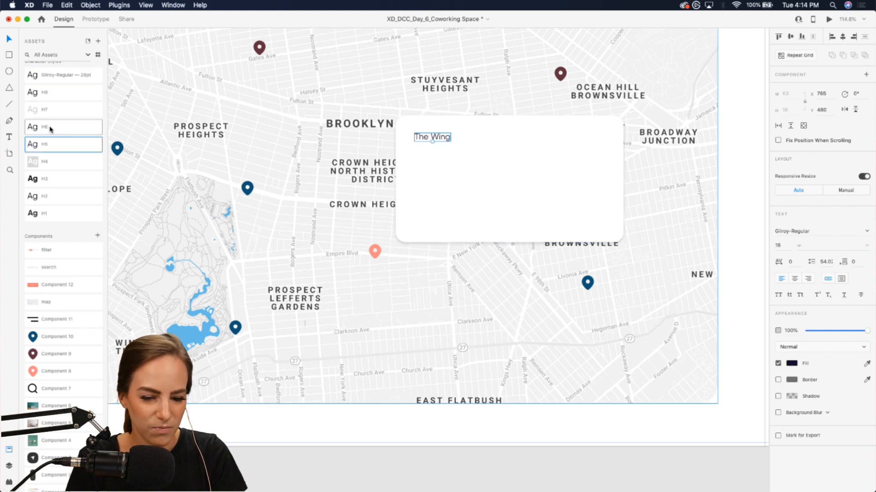
click(52, 163)
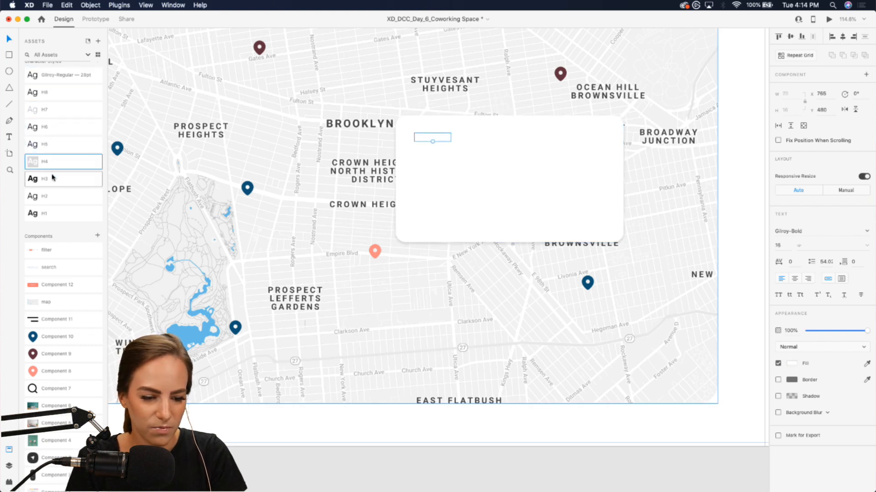
click(52, 178)
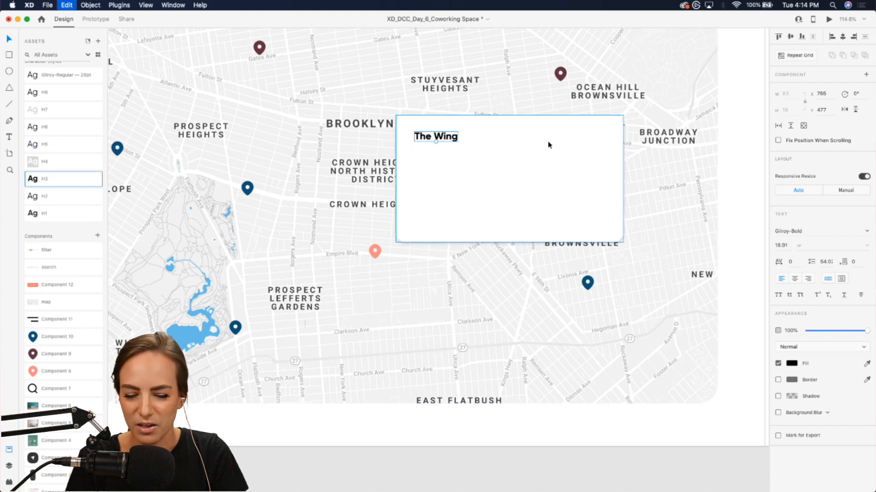
Duplicate the card's title just below it and replace the copy's text with a two-line placeholder street address.
key(super+d)
drag(454, 141, 455, 156)
double_click(454, 153)
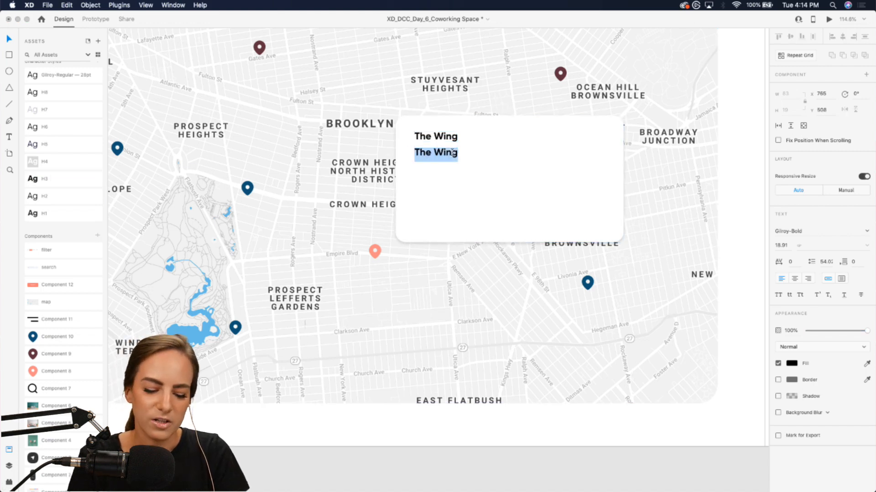
text(12345)
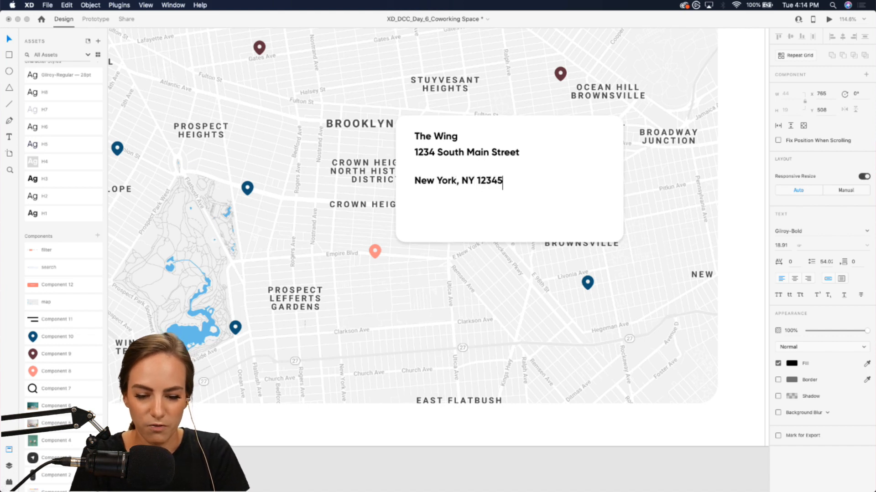
key(Escape)
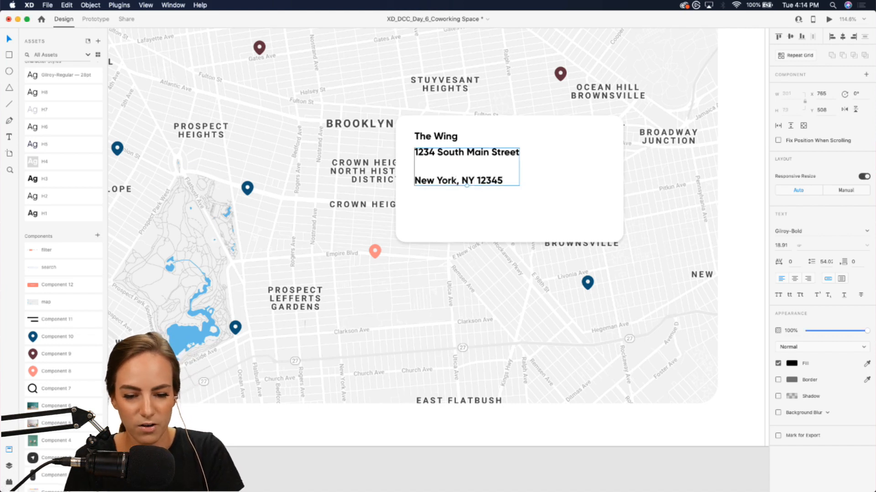
Apply the H5 character style to the address, set its line spacing to 28 and move it slightly further below the title.
click(54, 160)
click(54, 144)
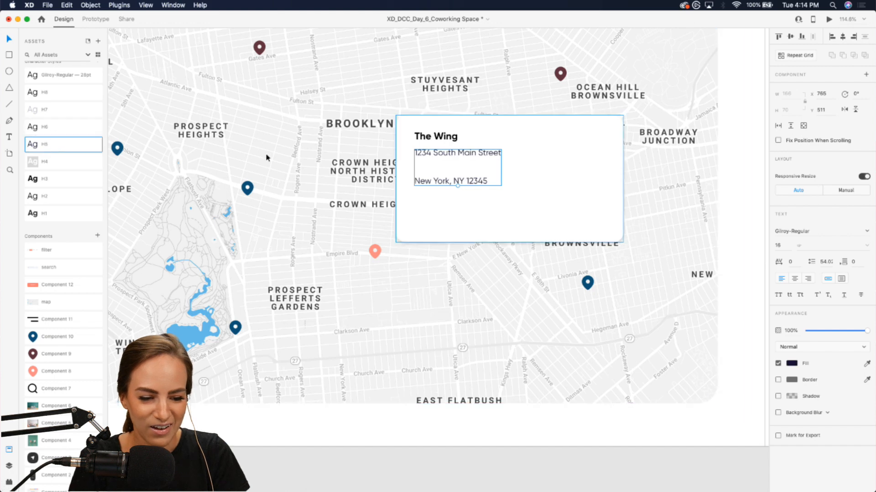
click(51, 127)
click(52, 147)
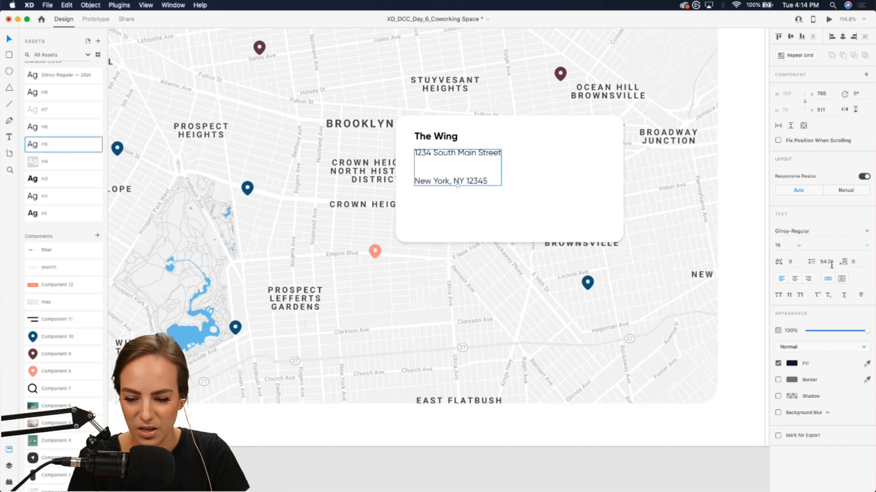
key(Down)
key(Down)
key(Down)
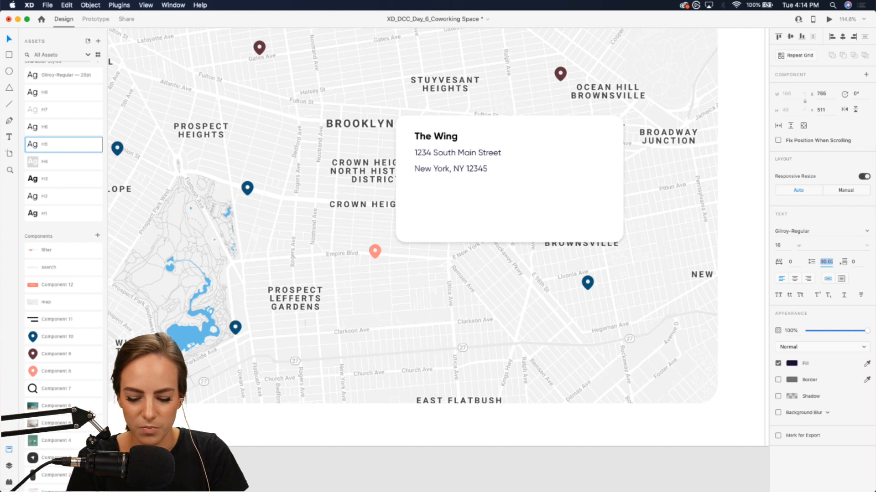
drag(447, 161, 448, 164)
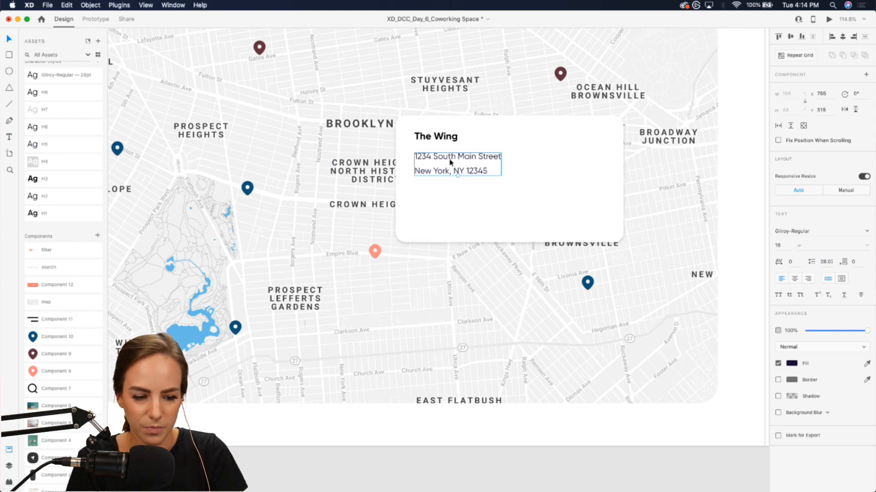
key(Escape)
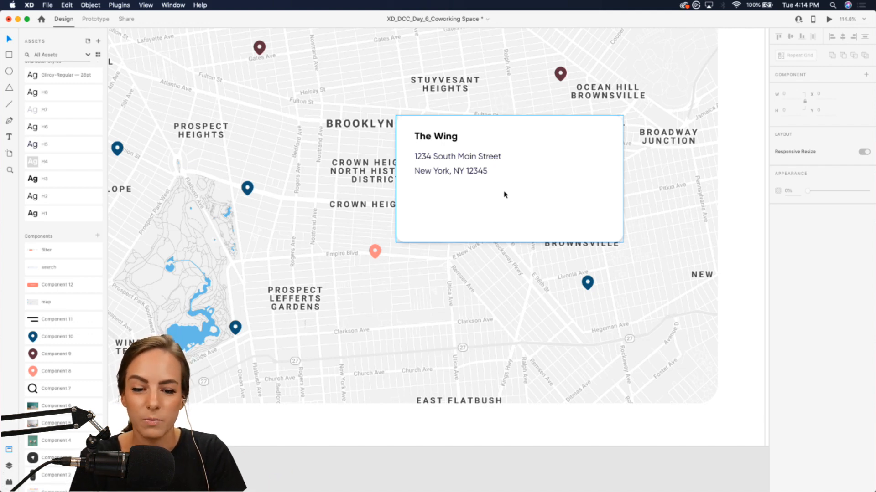
Place the three interior photo components, green chairs, pink sofa and grey sofa, side by side below the artboard.
scroll(63, 410, down, 2)
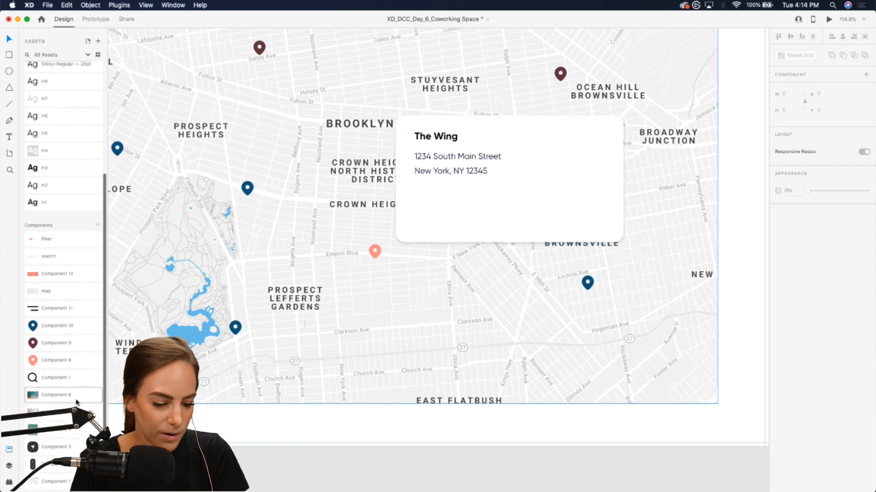
drag(55, 432, 250, 446)
scroll(323, 361, down, 5)
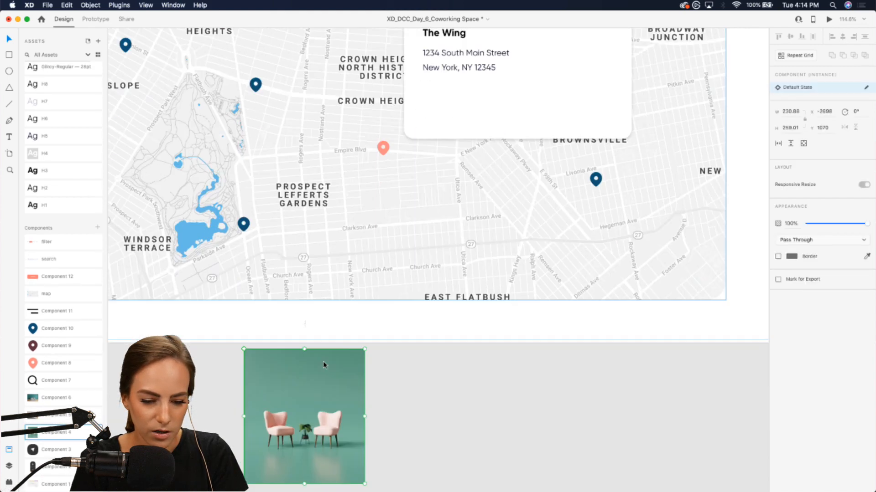
drag(407, 420, 418, 372)
drag(613, 344, 613, 341)
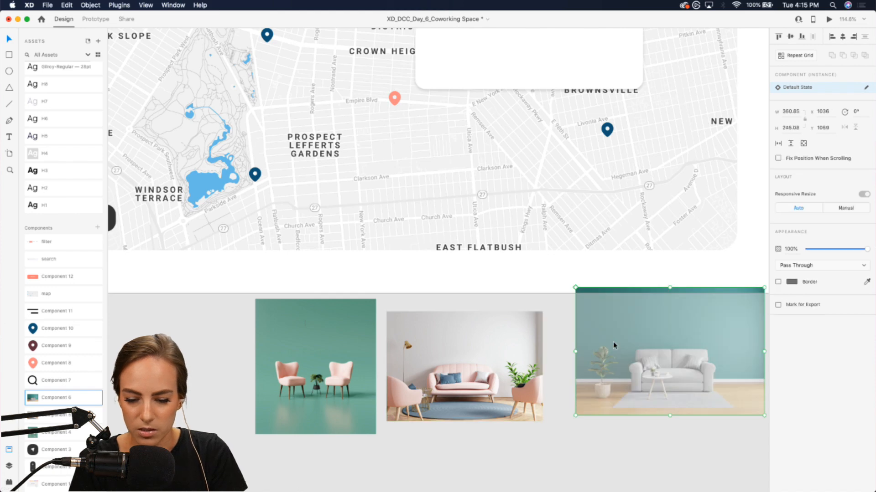
scroll(614, 378, up, 3)
scroll(614, 377, right, 2)
scroll(614, 378, up, 1)
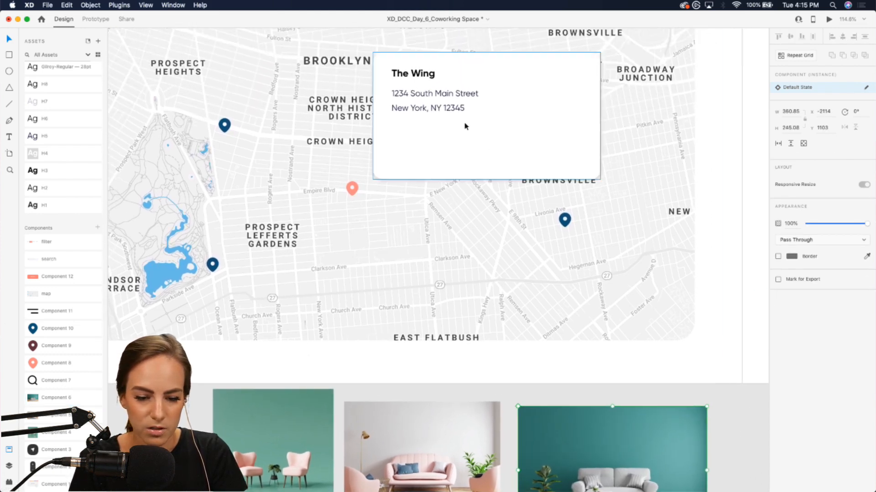
Extend the white card's lower edge downward to about 330 px tall, making room below the address.
click(465, 123)
drag(487, 178, 486, 226)
click(351, 195)
drag(352, 195, 352, 232)
double_click(352, 214)
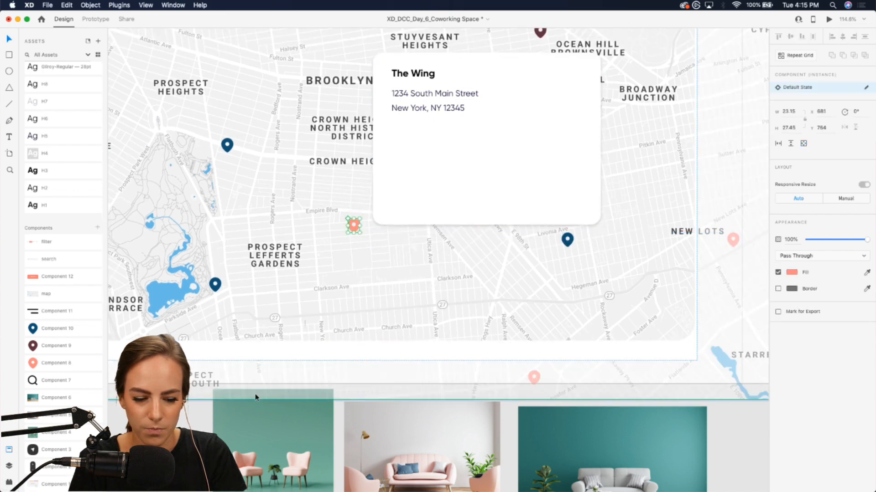
click(256, 396)
scroll(448, 118, up, 3)
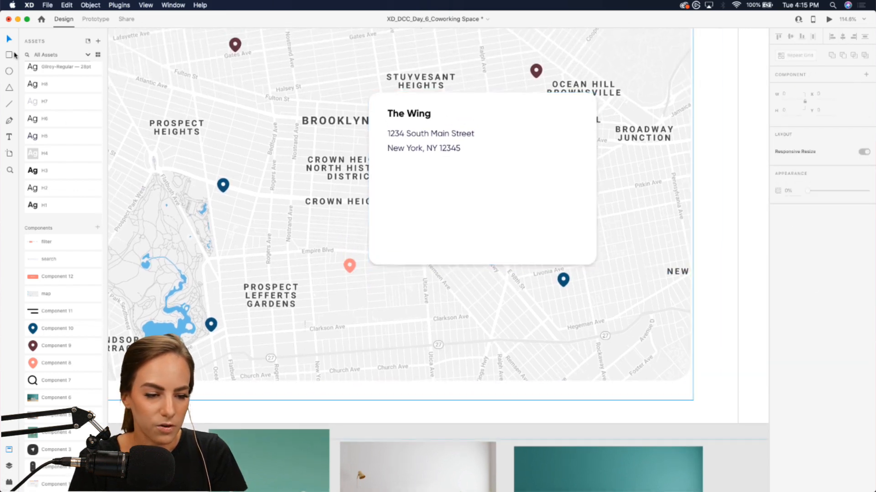
Draw a 177 by 127 rectangle below the card's address and round its corners to 21.
click(13, 55)
mouse_move(388, 168)
mouse_down()
mouse_move(431, 216)
mouse_move(479, 234)
mouse_up()
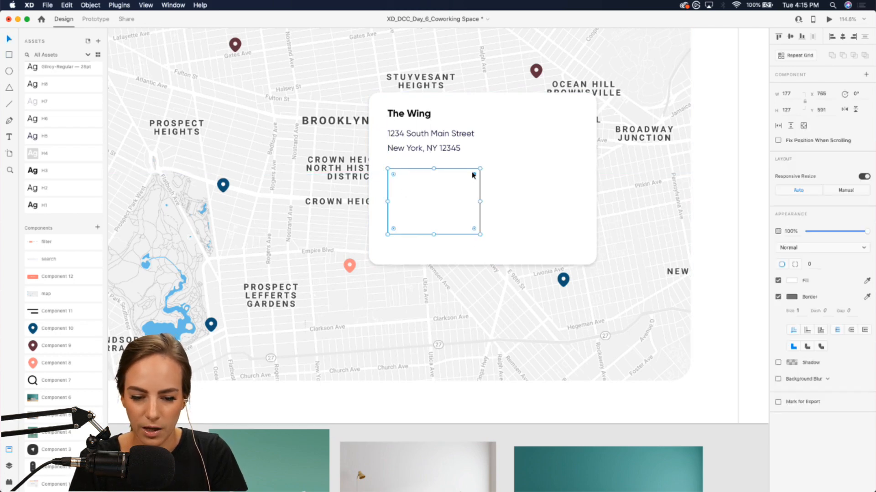
drag(475, 177, 527, 200)
key(super+z)
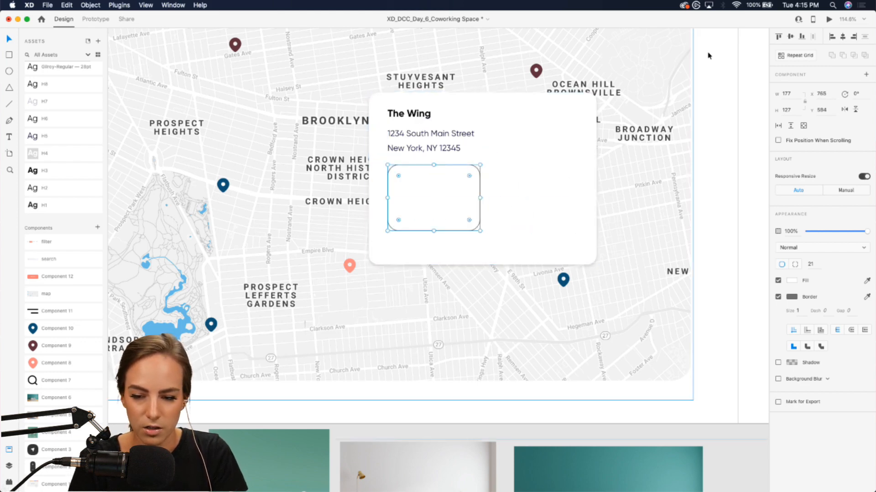
Repeat the rounded rectangle horizontally into a row of three with Repeat Grid and ungroup the grid.
click(794, 55)
drag(476, 199, 688, 190)
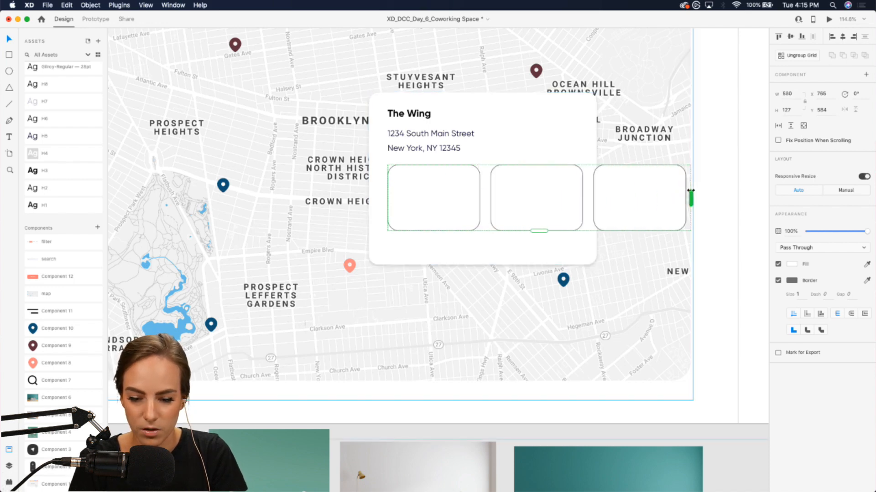
key(super+shift+g)
click(750, 322)
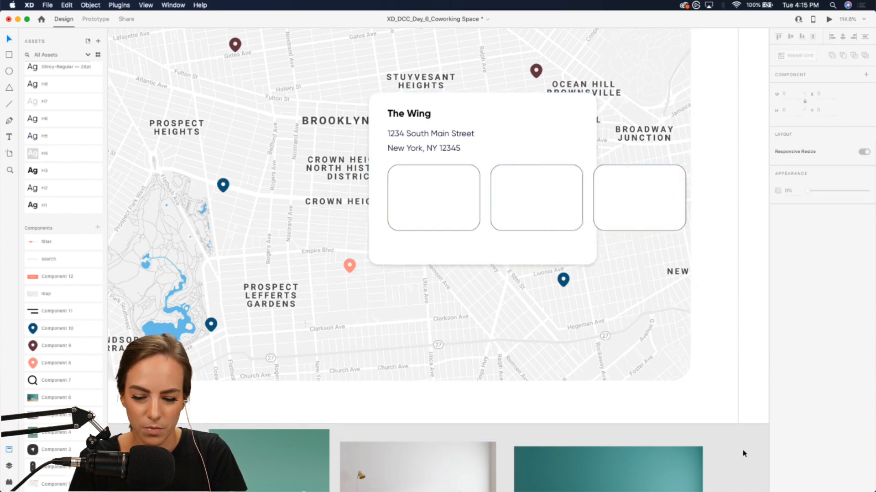
Move the green chairs photo onto the first rounded rectangle and send it behind that shape.
scroll(742, 449, down, 3)
drag(241, 428, 396, 132)
scroll(396, 133, up, 2)
key(super+[)
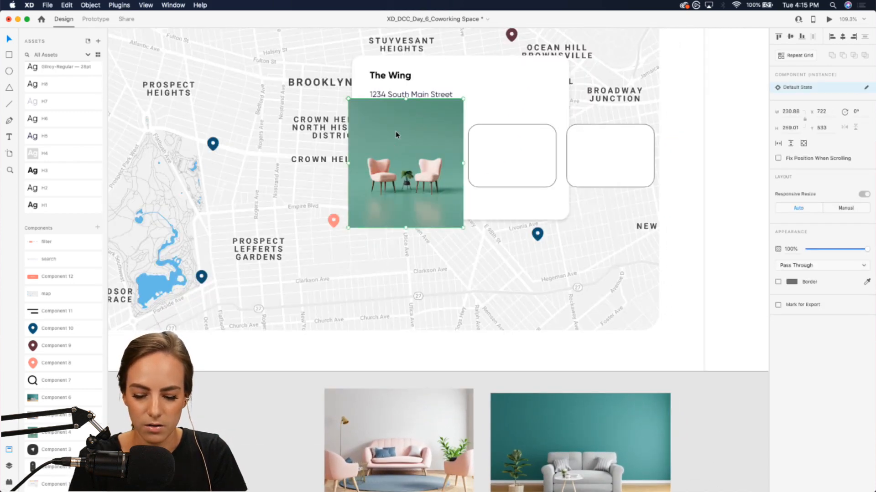
key(super+[)
drag(416, 198, 419, 188)
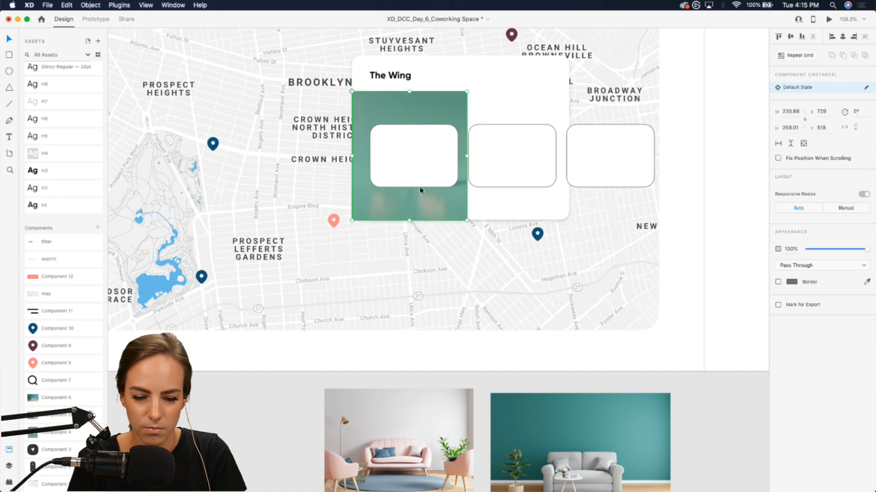
Mask the green chairs photo with the first rounded rectangle and reposition it so both chairs fit inside.
shift+click(410, 159)
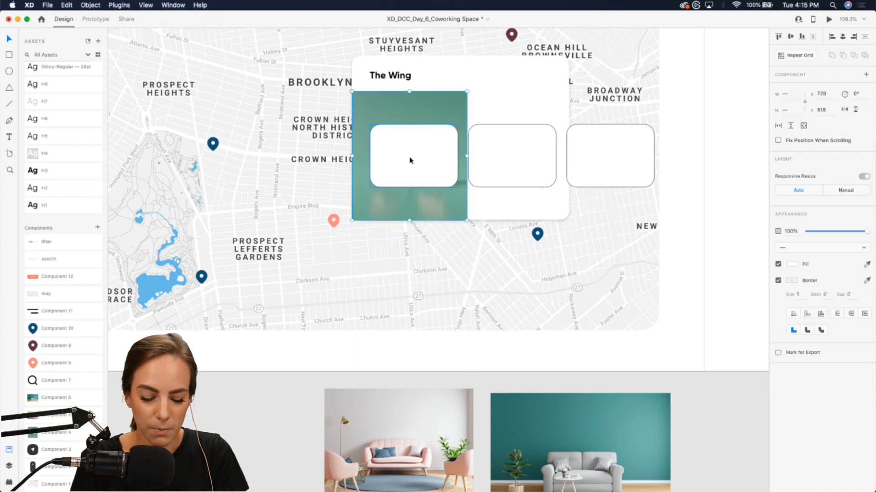
key(shift+super+m)
double_click(409, 161)
drag(403, 163, 409, 151)
Move the pink sofa photo onto the second rectangle, send it behind the shape and shrink it to 271.62 by 191.17.
click(361, 419)
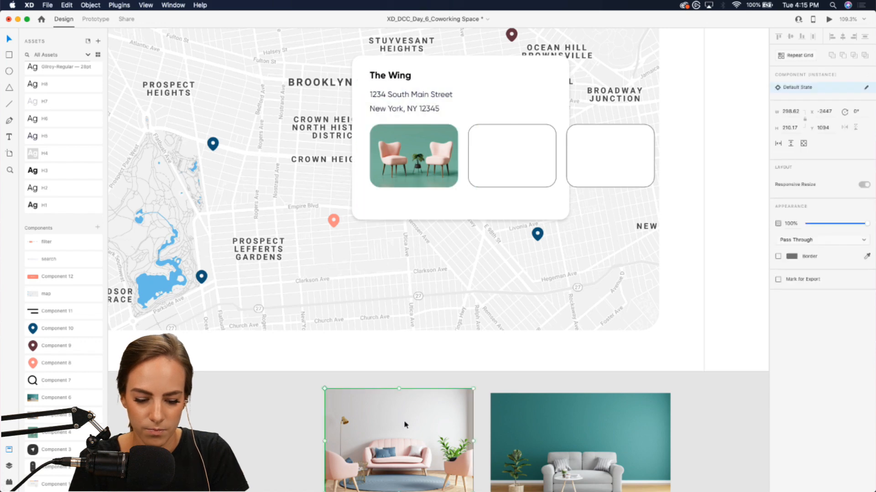
drag(404, 425, 503, 162)
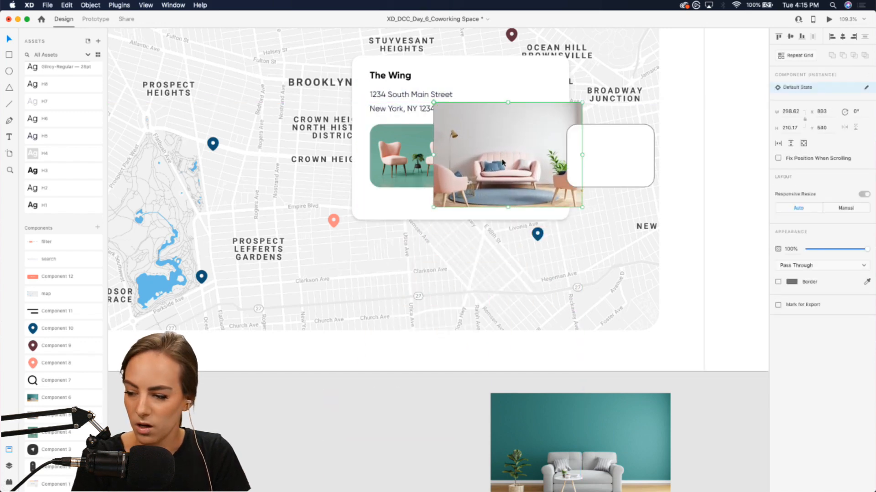
key(super+bracketleft)
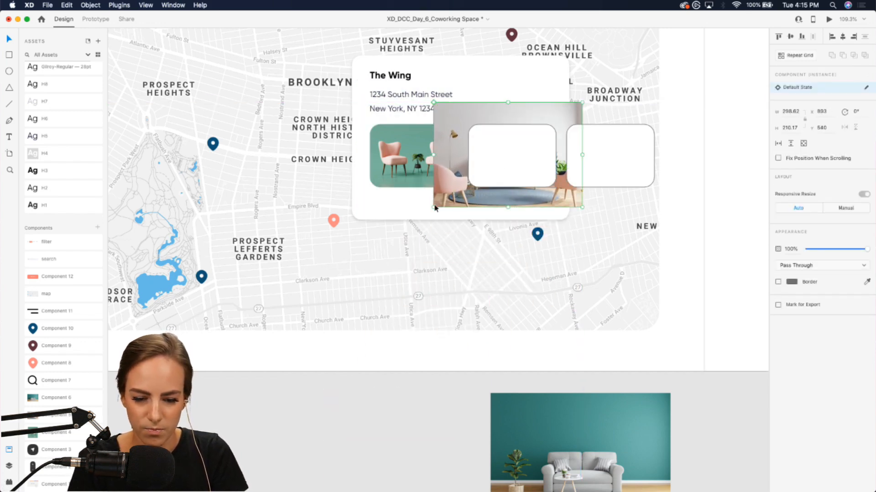
drag(435, 208, 446, 198)
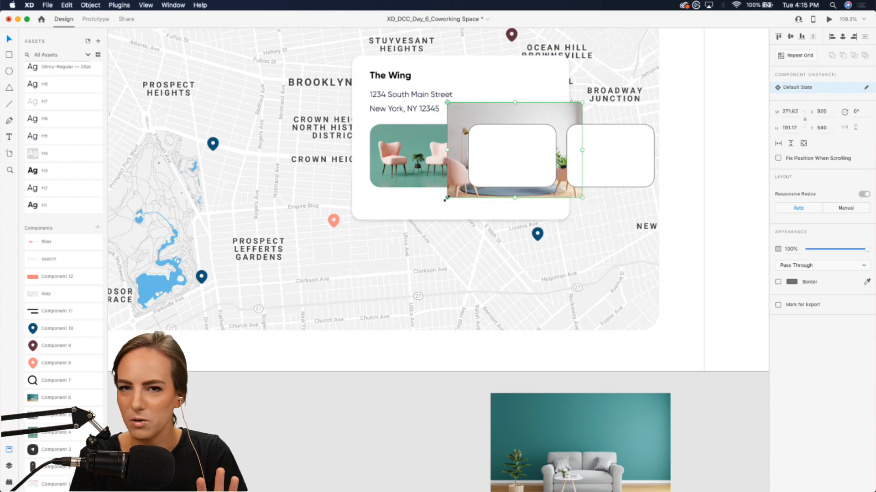
scroll(441, 171, right, 1)
scroll(441, 171, up, 5)
scroll(442, 170, right, 1)
Mask the pink sofa photo with the second rectangle, scale it to 244.62 by 172.17 and reposition it to frame sofa and plant.
click(466, 194)
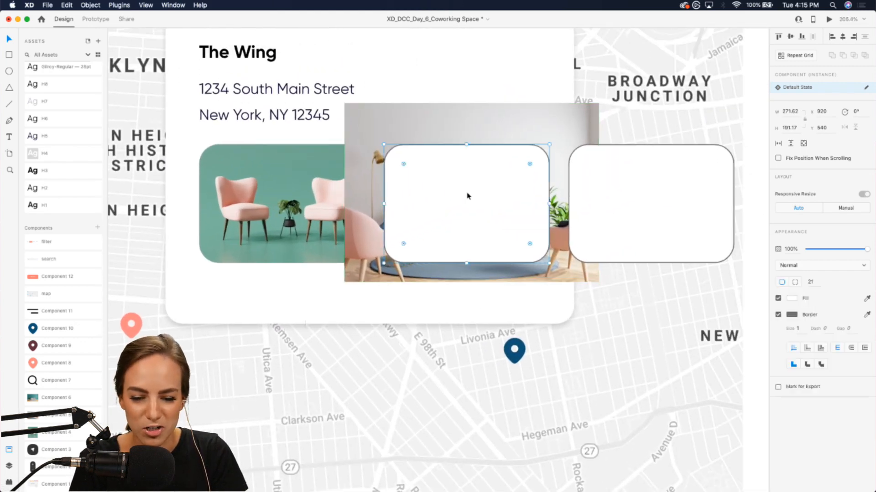
shift+click(534, 121)
key(super+shift+m)
double_click(505, 214)
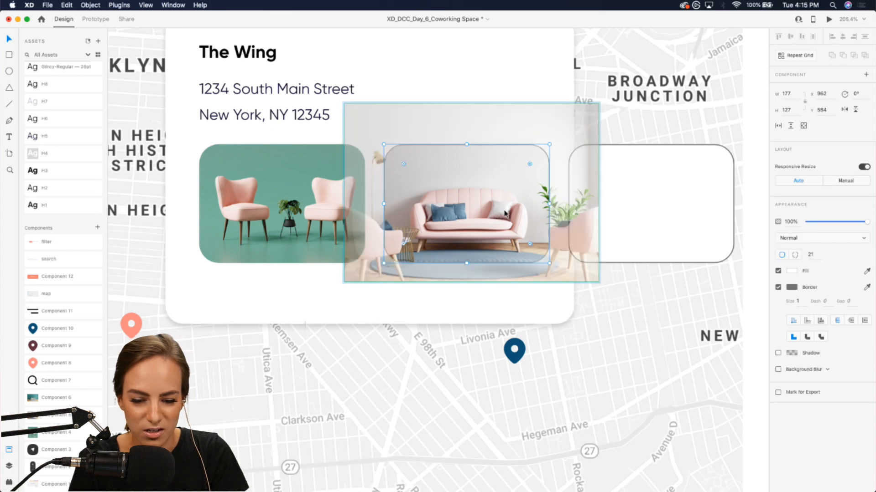
drag(505, 213, 466, 205)
drag(305, 95, 329, 111)
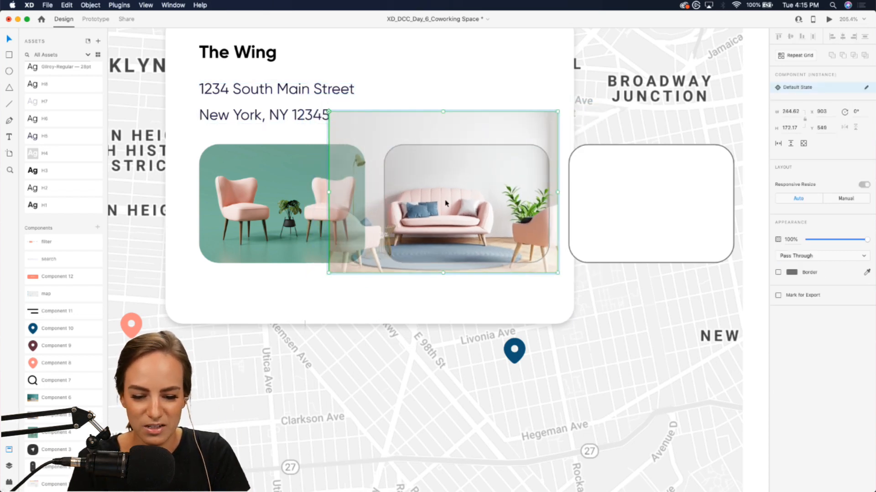
drag(445, 201, 441, 197)
scroll(442, 191, down, 3)
click(282, 491)
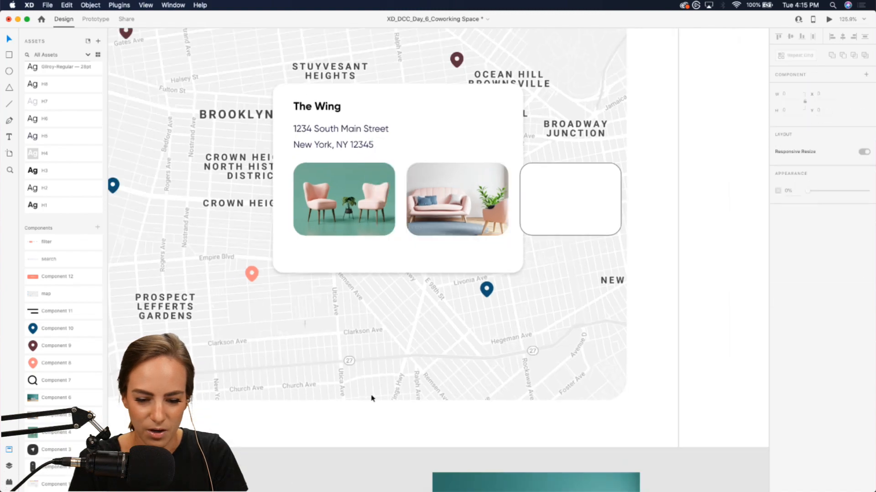
Cut the grey sofa photo, paste it onto the artboard over the third rectangle and send it behind the shape.
scroll(372, 398, down, 4)
click(477, 416)
key(super+x)
scroll(478, 415, up, 5)
scroll(556, 230, up, 3)
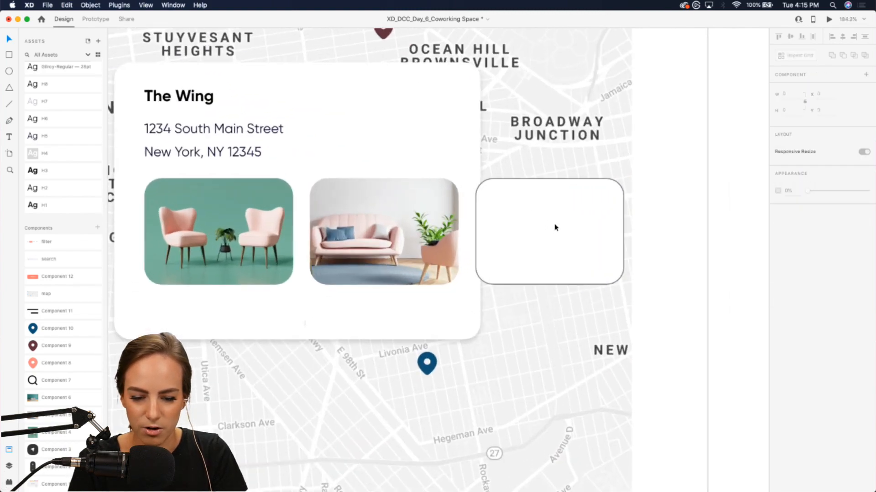
key(super+v)
drag(407, 259, 511, 227)
key(super+[)
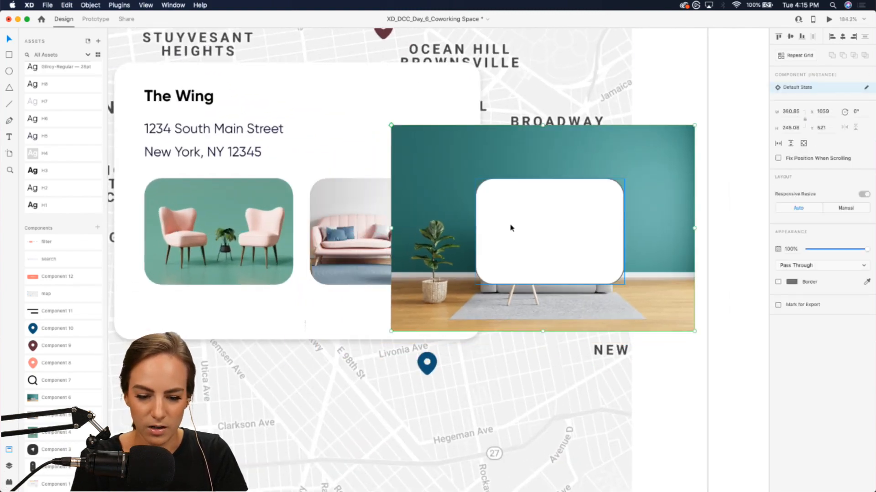
Mask the grey sofa photo with the third rectangle and reposition it to frame the plant and part of the sofa.
key(shift+super+m)
double_click(510, 225)
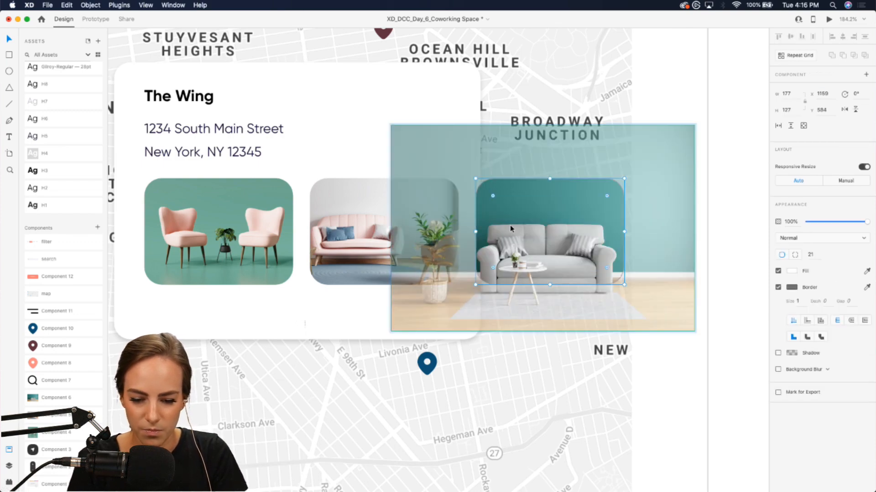
drag(509, 226, 558, 214)
scroll(580, 205, down, 5)
click(449, 405)
Tighten the gaps between the masked photos by moving the second to X 956 and the third to X 1147.
scroll(537, 189, up, 3)
drag(484, 235, 481, 236)
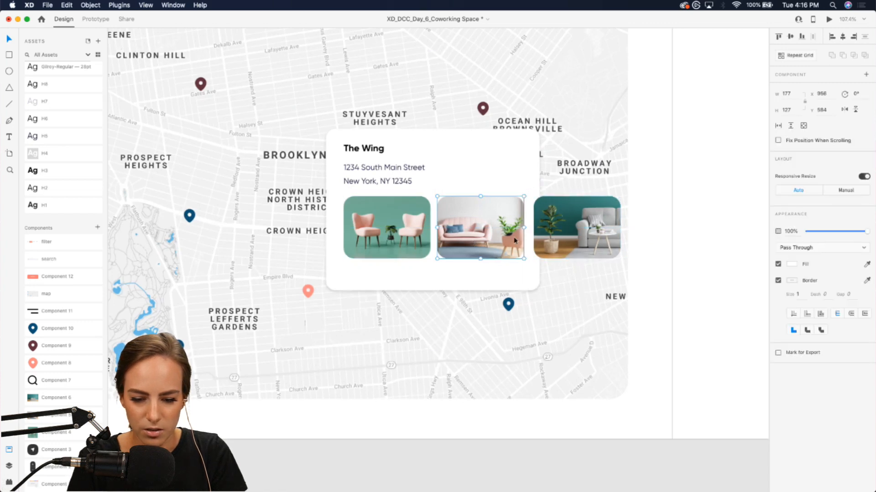
click(553, 235)
drag(553, 236, 551, 235)
scroll(551, 224, up, 3)
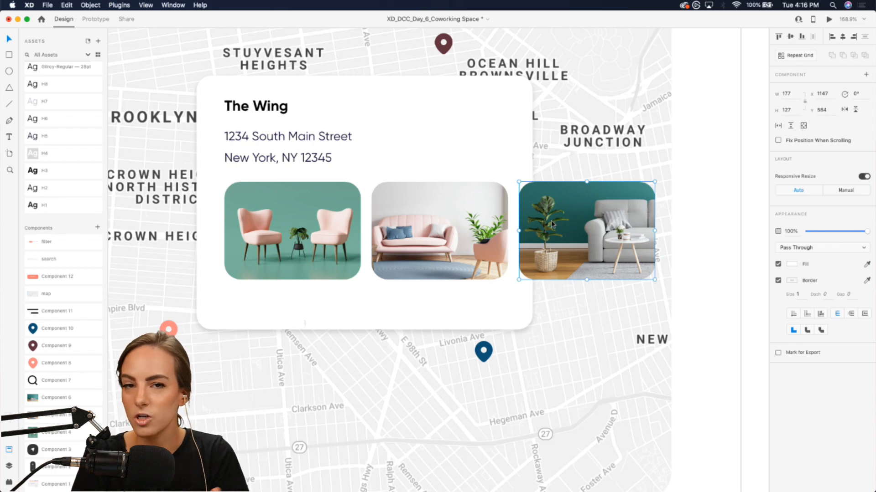
Make the white card slightly wider and shorter, and group the three masked photos.
click(470, 310)
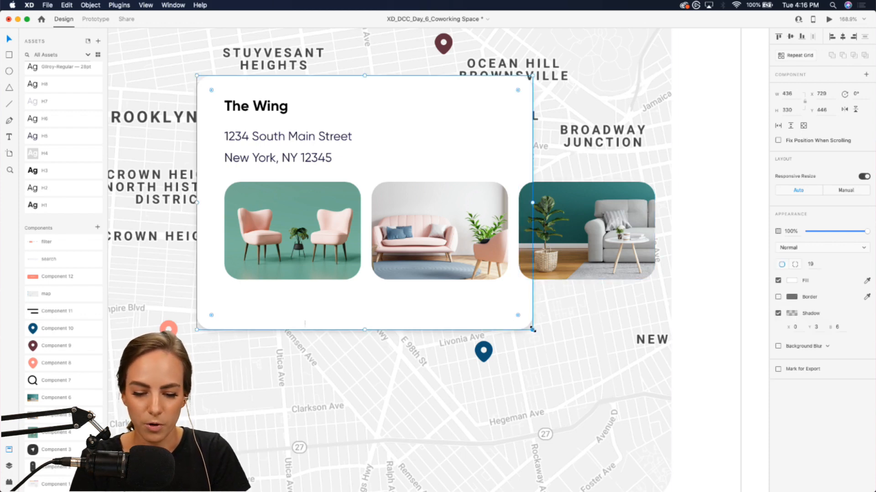
drag(532, 329, 544, 314)
click(544, 249)
shift+click(456, 248)
shift+click(307, 244)
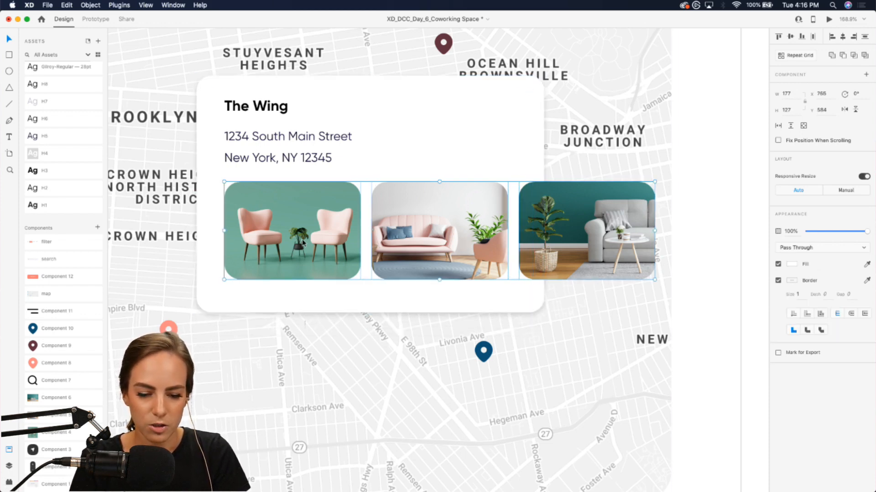
key(super+g)
click(282, 367)
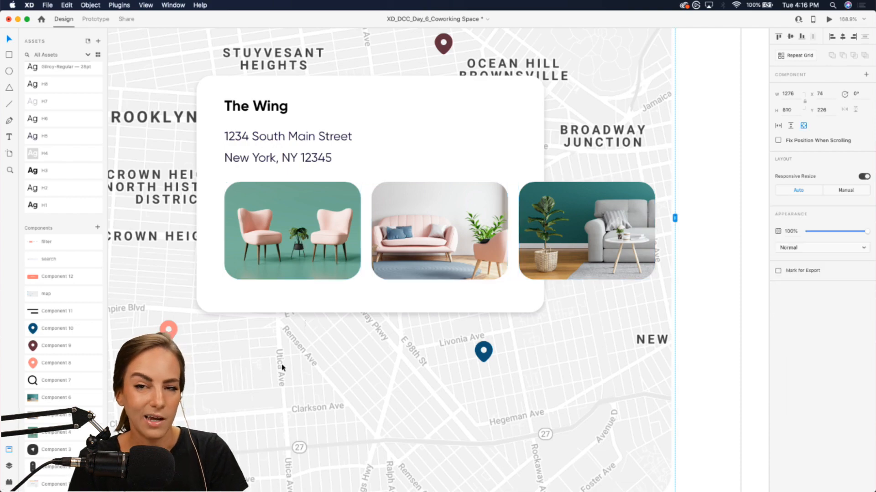
Make the photo group scroll horizontally and fit its viewport to the card's side edges, 454 wide from X 729.
scroll(282, 368, down, 5)
scroll(281, 368, left, 3)
scroll(281, 364, left, 1)
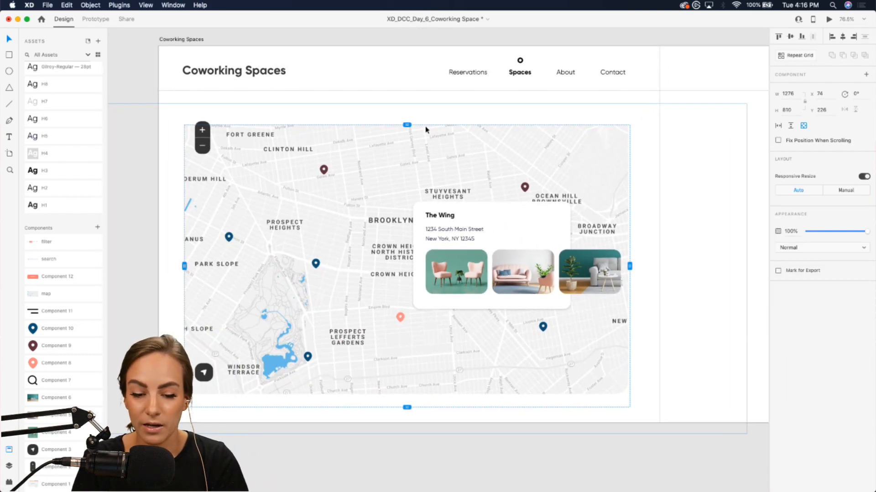
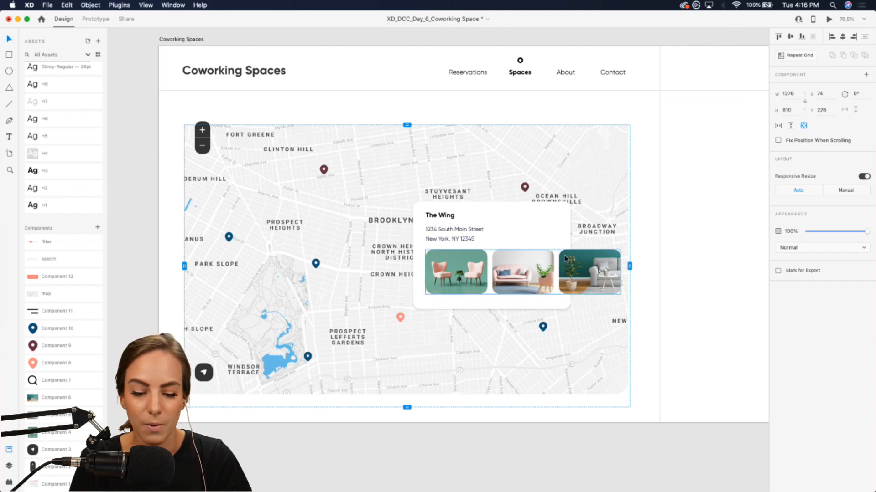
double_click(537, 263)
scroll(537, 264, up, 5)
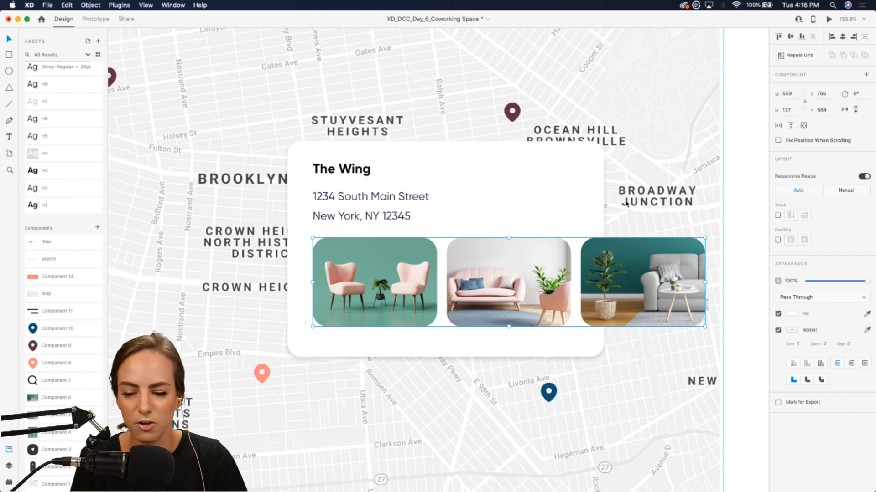
click(779, 126)
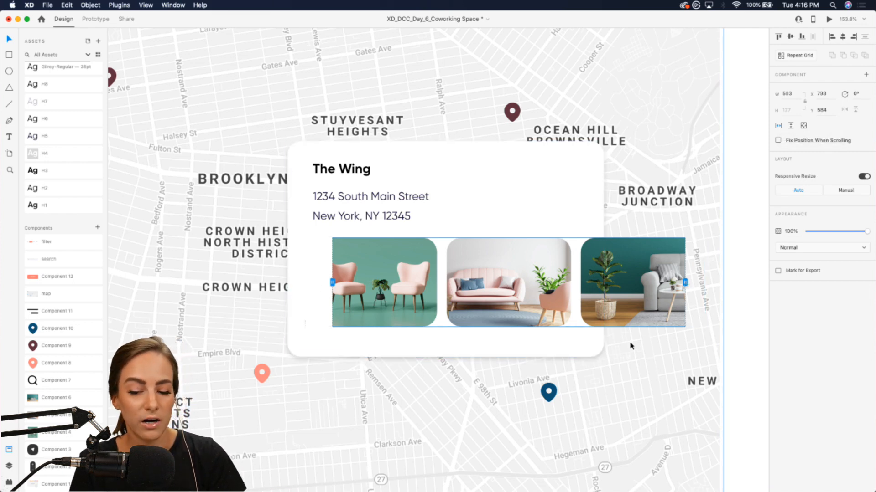
drag(685, 283, 605, 283)
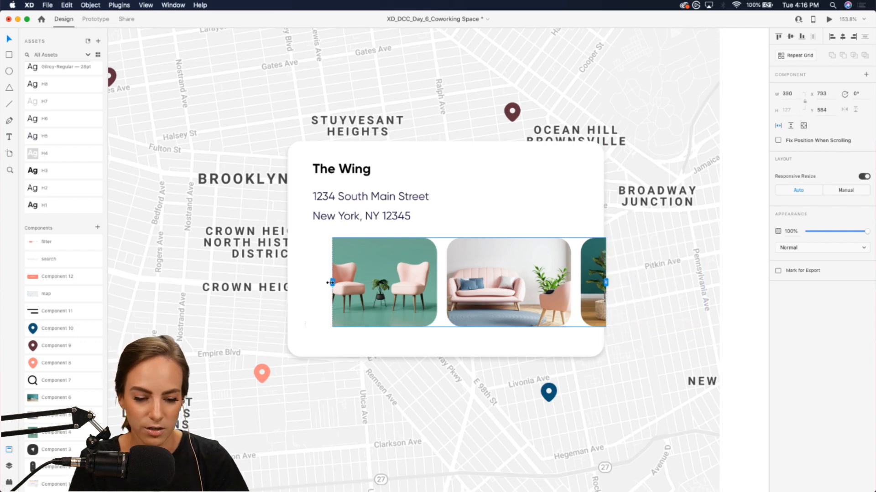
drag(332, 283, 287, 280)
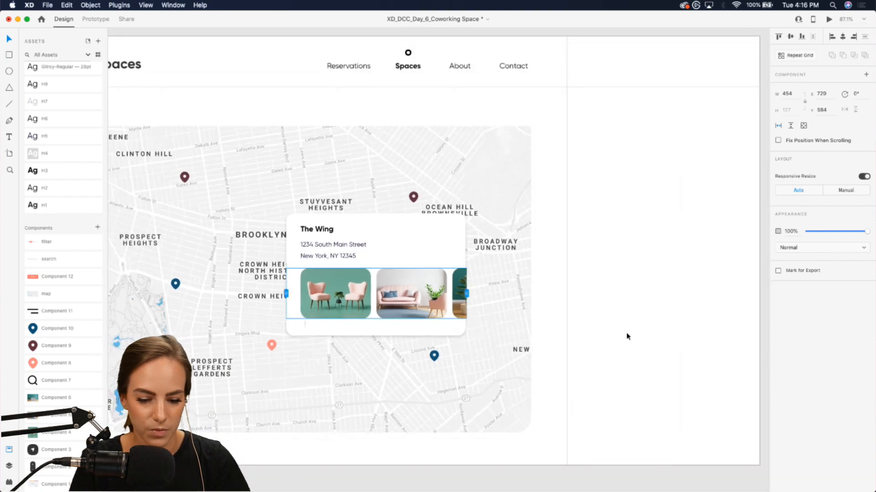
Place the pink Reserve button component inside the card beside the title and address, at X 994, Y 477.
scroll(382, 246, up, 3)
scroll(382, 245, down, 10)
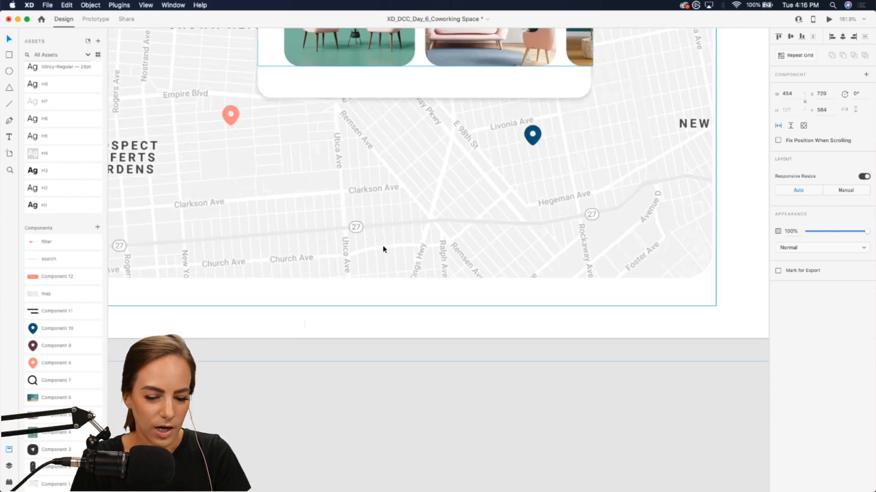
click(350, 327)
drag(82, 284, 487, 72)
scroll(487, 73, up, 4)
scroll(486, 72, up, 2)
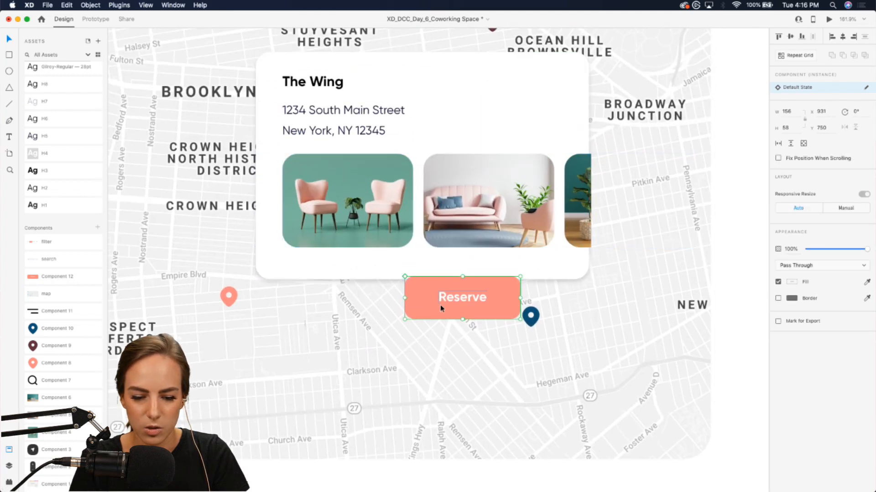
drag(439, 304, 486, 103)
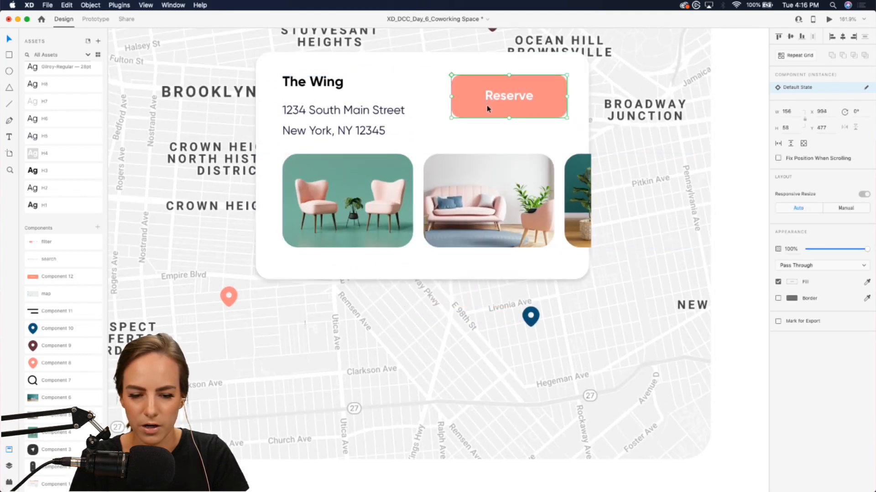
Group the title, address, Reserve button, photo strip and white card together.
scroll(486, 105, up, 3)
scroll(487, 106, up, 1)
shift+click(332, 152)
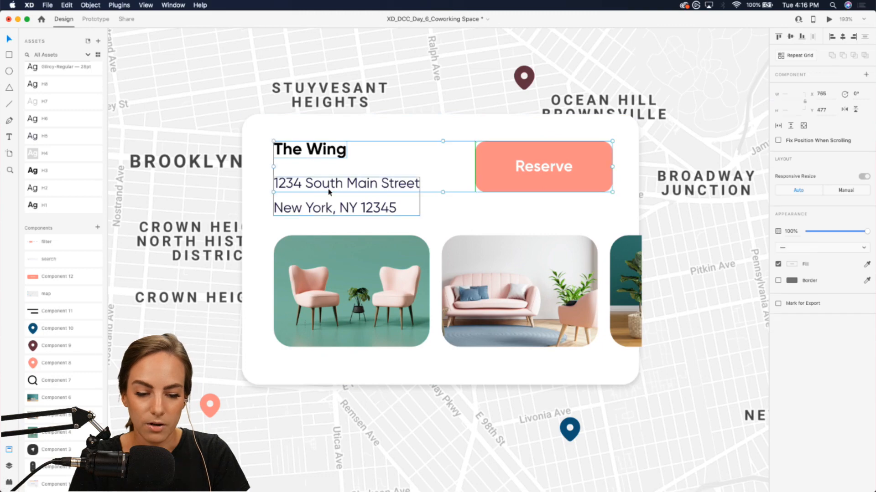
shift+click(329, 190)
shift+click(354, 265)
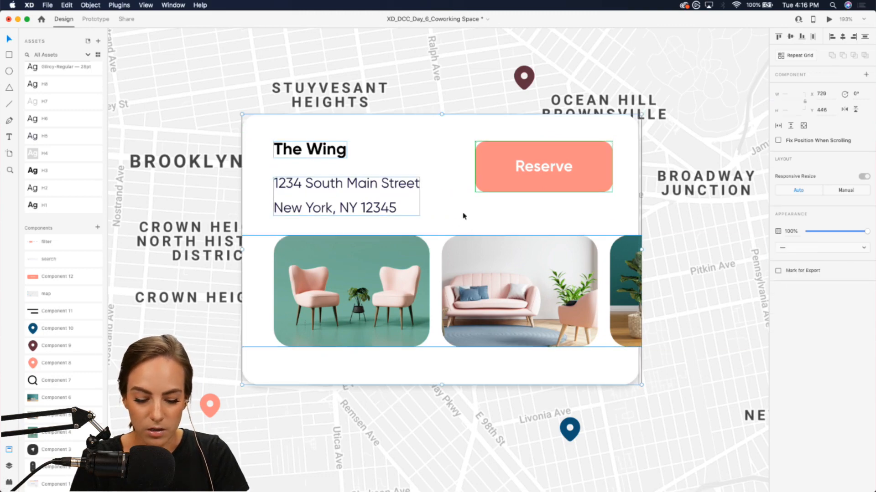
key(super+g)
Narrow the photo strip's scroll viewport to 451 wide so it ends at the card's edge.
scroll(464, 216, down, 3)
scroll(548, 238, up, 5)
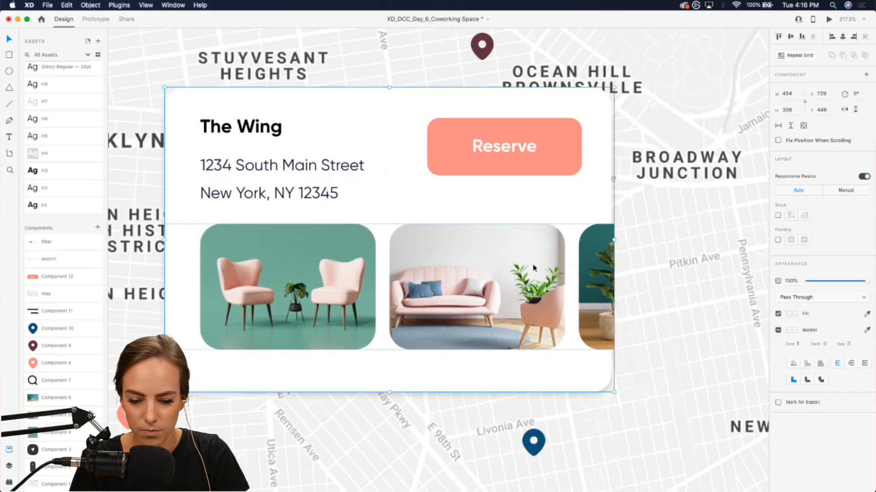
double_click(549, 239)
drag(615, 287, 612, 286)
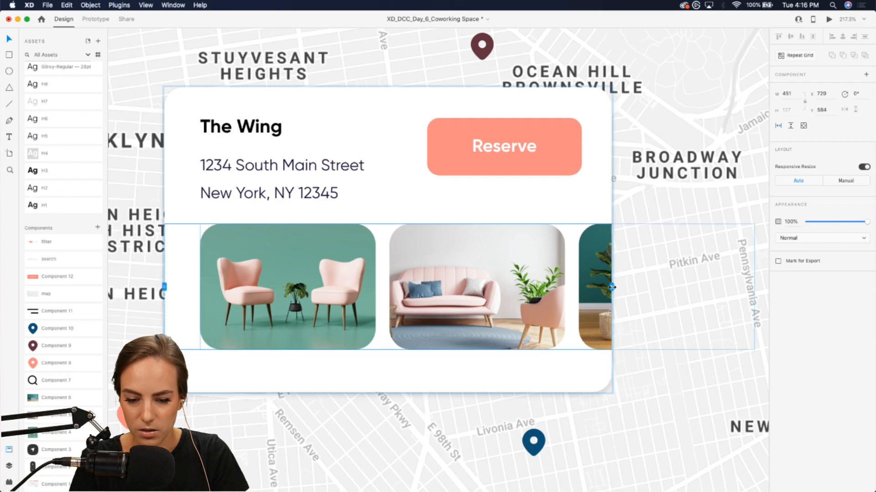
scroll(613, 287, down, 5)
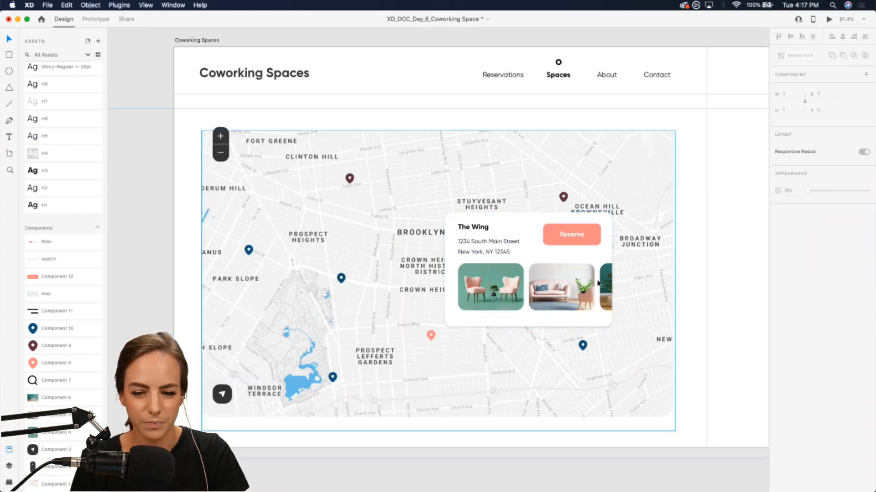
Preview the page and check how the card behaves when the map is scrolled sideways.
scroll(584, 270, up, 3)
click(463, 281)
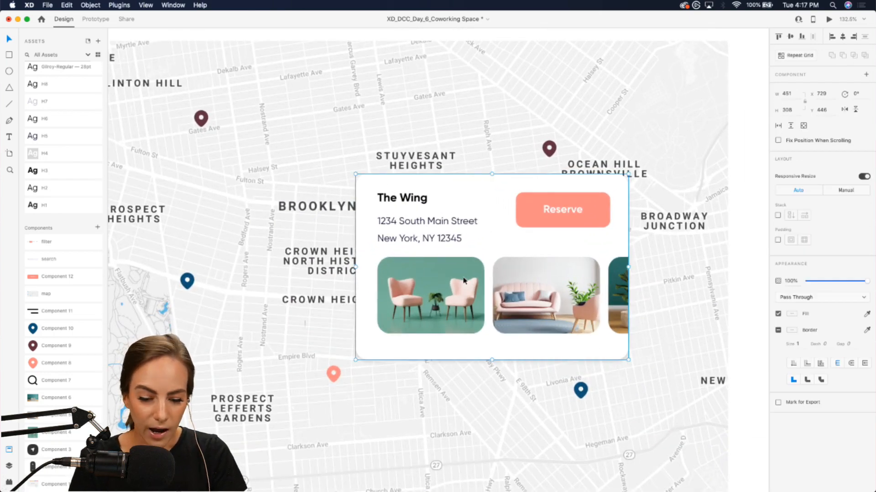
scroll(463, 281, down, 2)
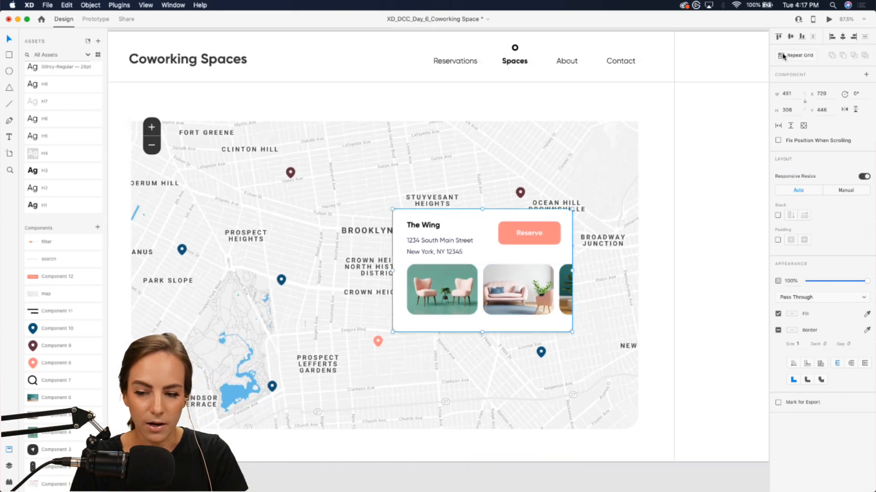
click(829, 20)
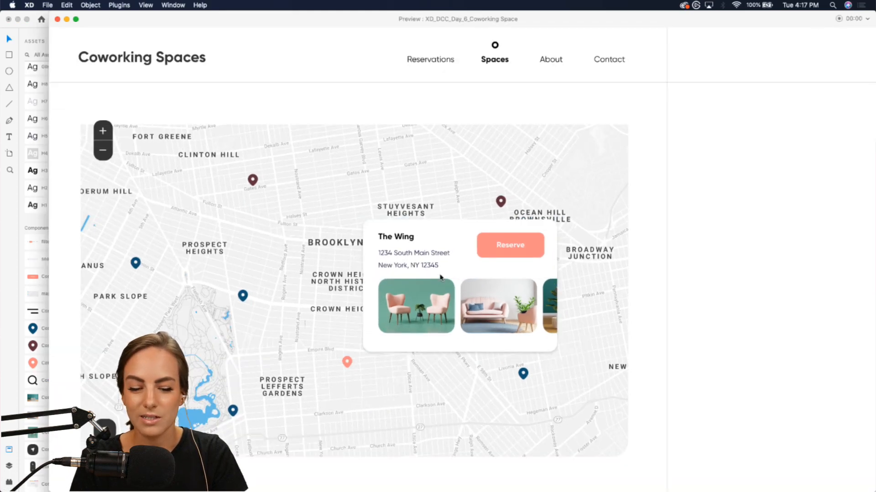
scroll(440, 277, left, 5)
scroll(440, 278, right, 5)
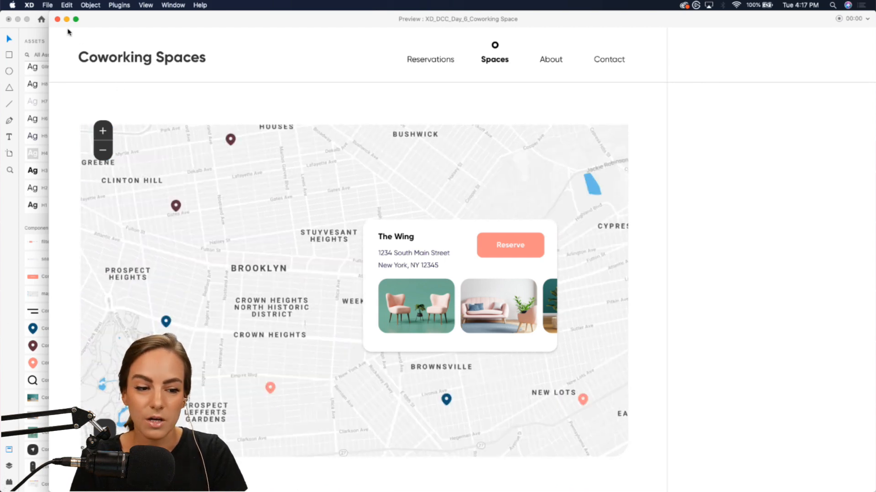
click(57, 19)
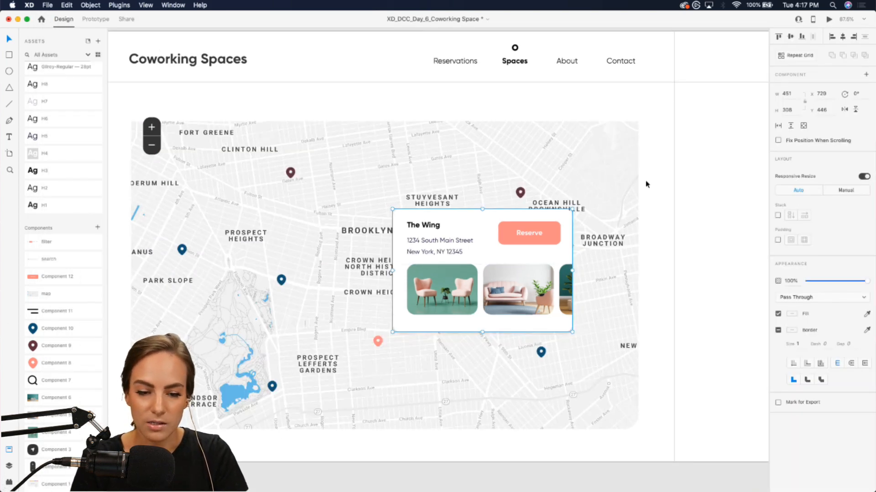
Move the card group inside the scrollable map group and position it at X 712, Y 456, just above the pink pin.
key(super+x)
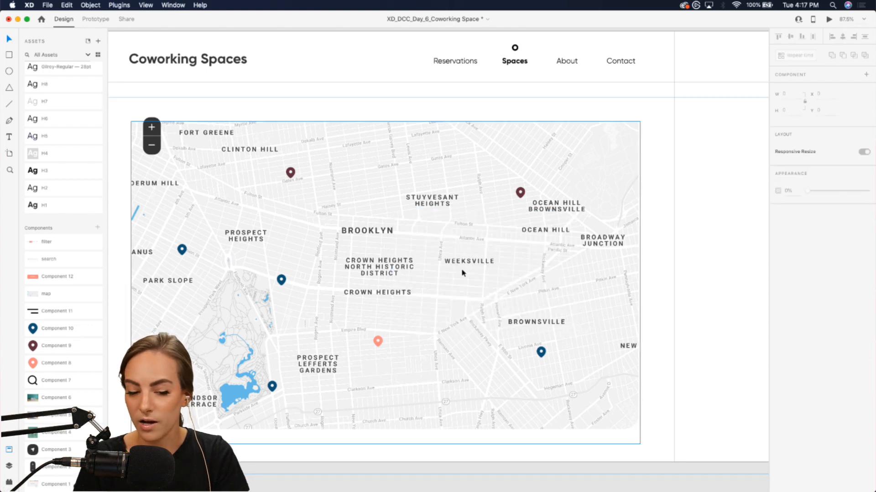
double_click(428, 276)
key(super+v)
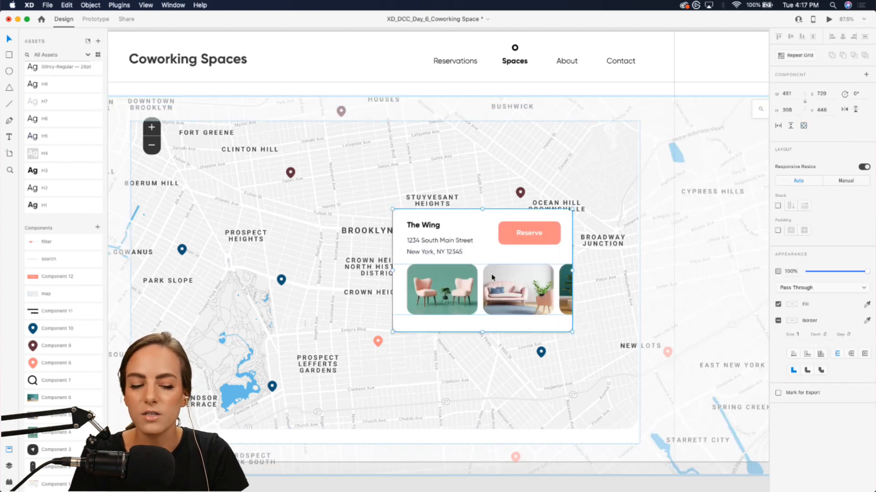
drag(430, 310, 423, 315)
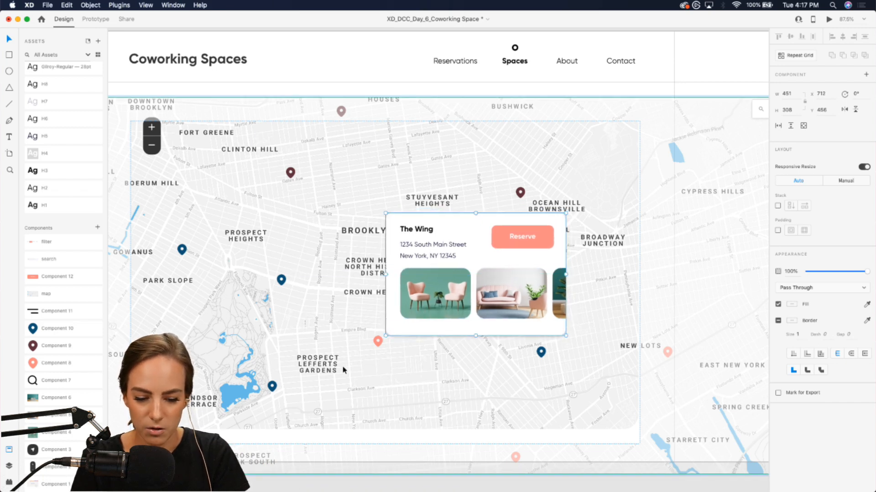
click(357, 56)
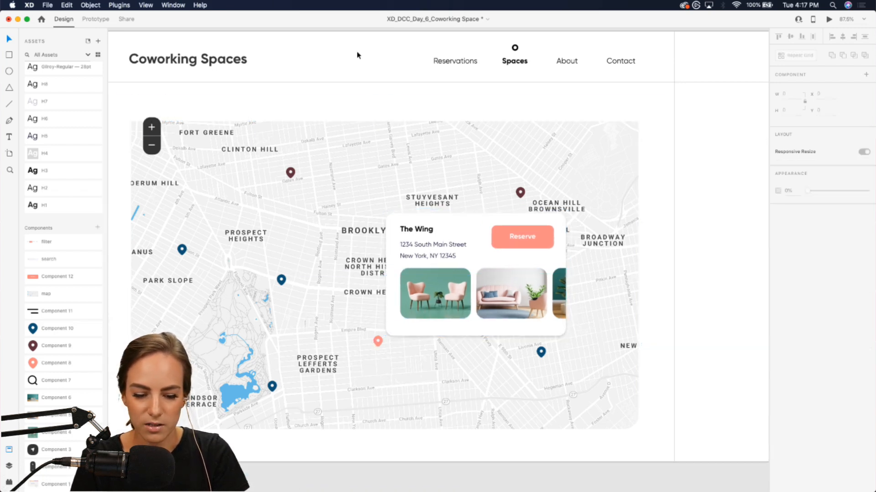
Preview the page and check that the card scrolls together with the map.
click(826, 21)
scroll(504, 256, down, 3)
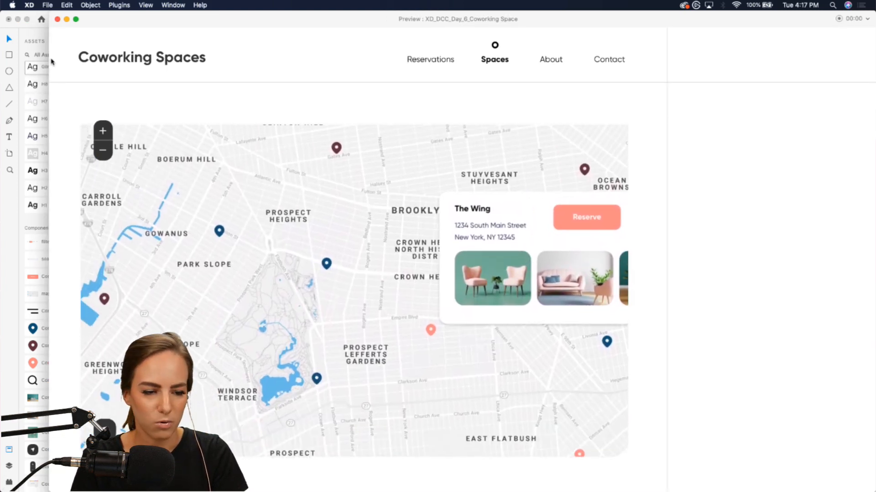
click(57, 19)
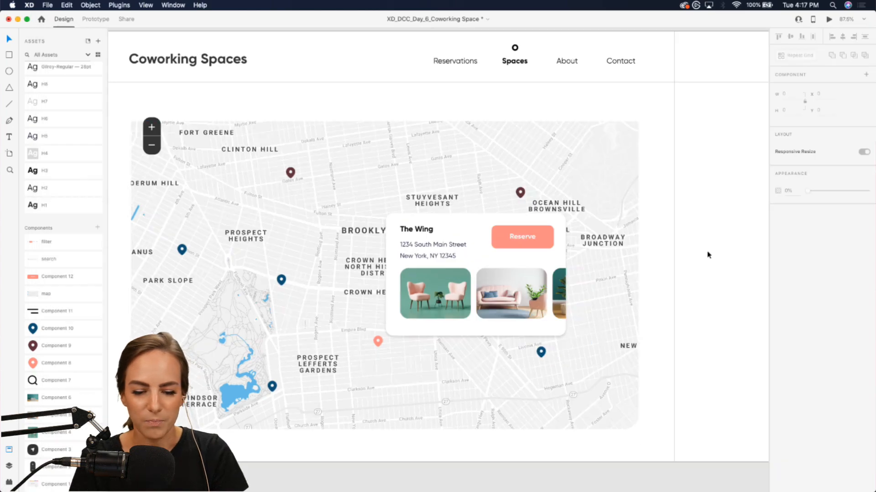
Make a component from the location card and the pink pin beside its lower corner.
scroll(434, 285, up, 5)
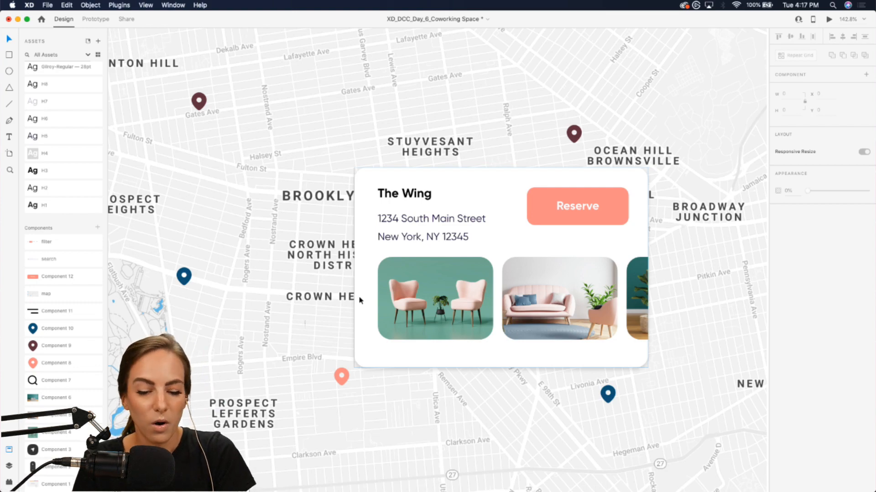
scroll(361, 300, down, 5)
click(424, 204)
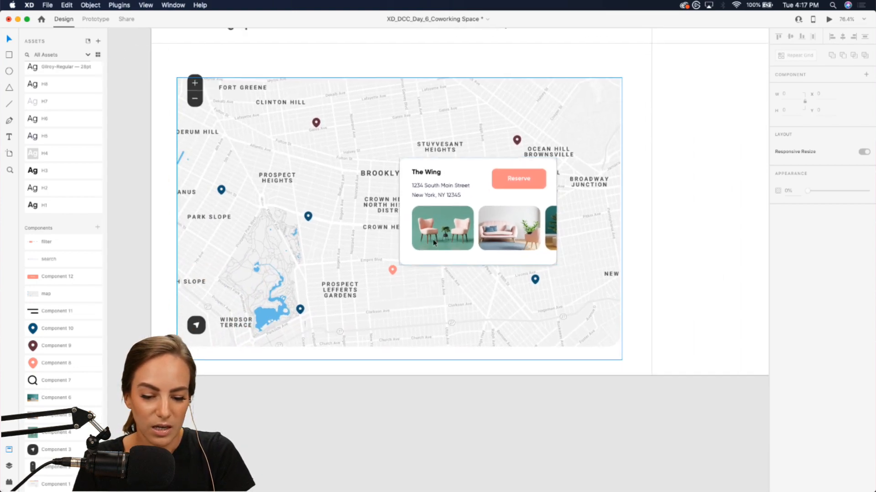
scroll(424, 205, up, 5)
click(400, 241)
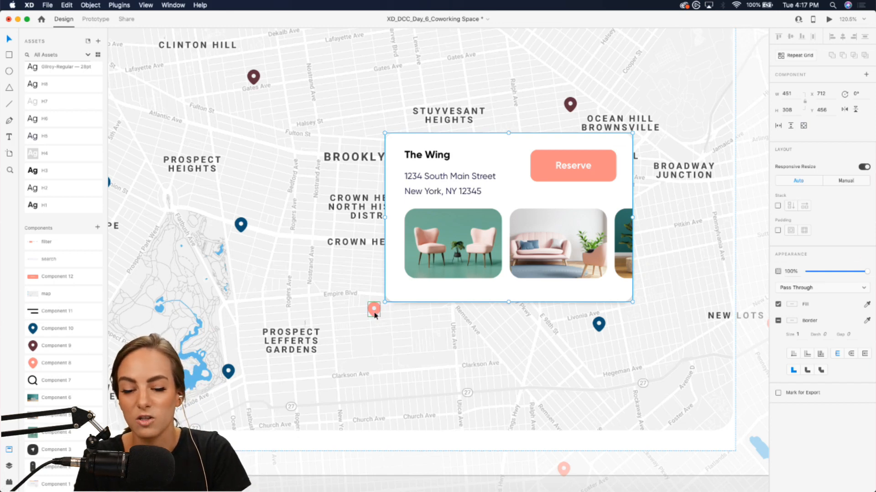
click(374, 310)
shift+click(429, 283)
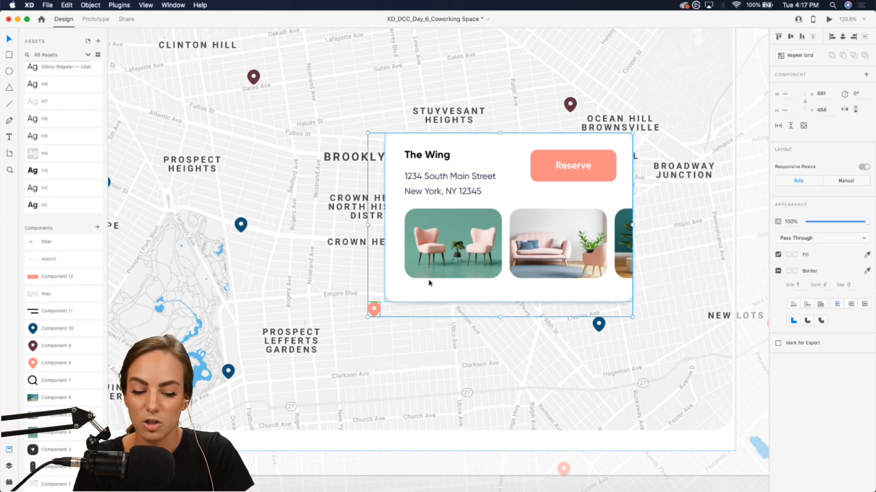
click(865, 75)
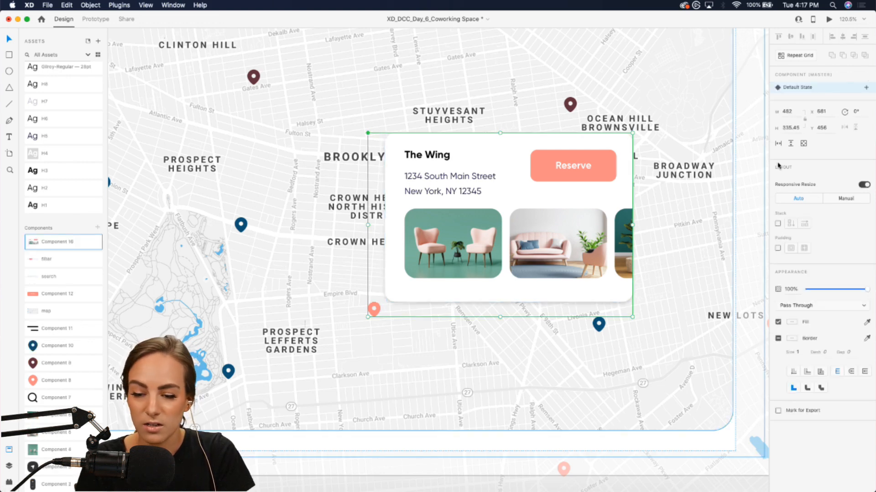
Add a Hover State to the new pin and card component.
click(866, 87)
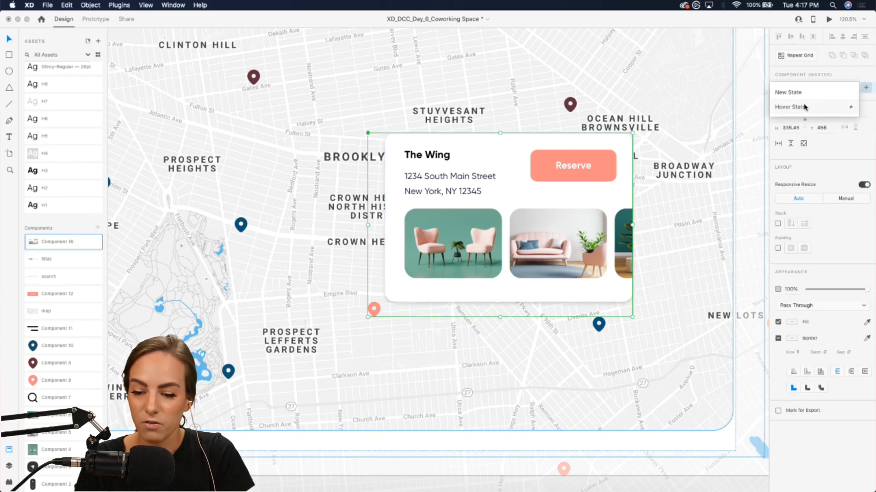
click(804, 106)
key(Return)
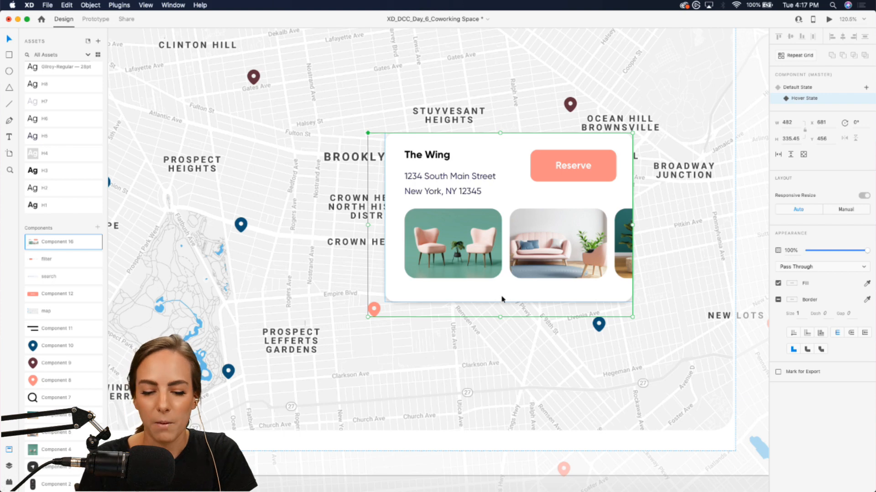
Delete the location card from the component's Default State, keeping only the pink pin.
click(802, 88)
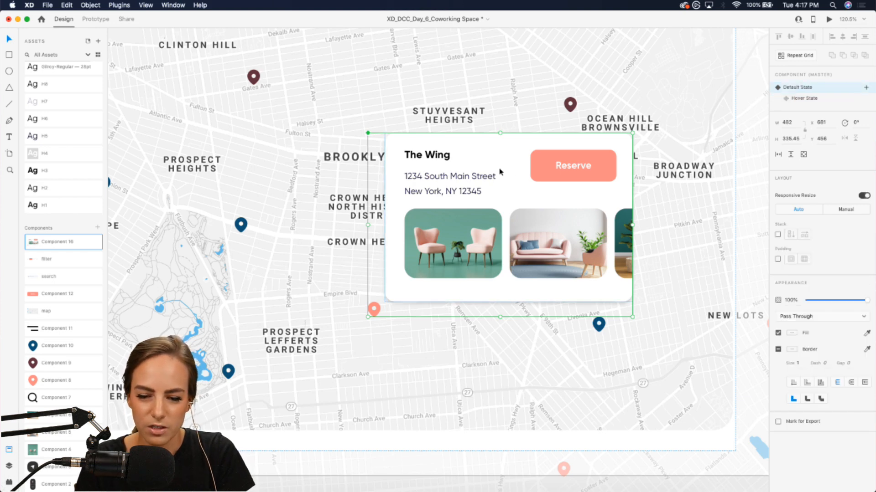
double_click(499, 171)
key(Delete)
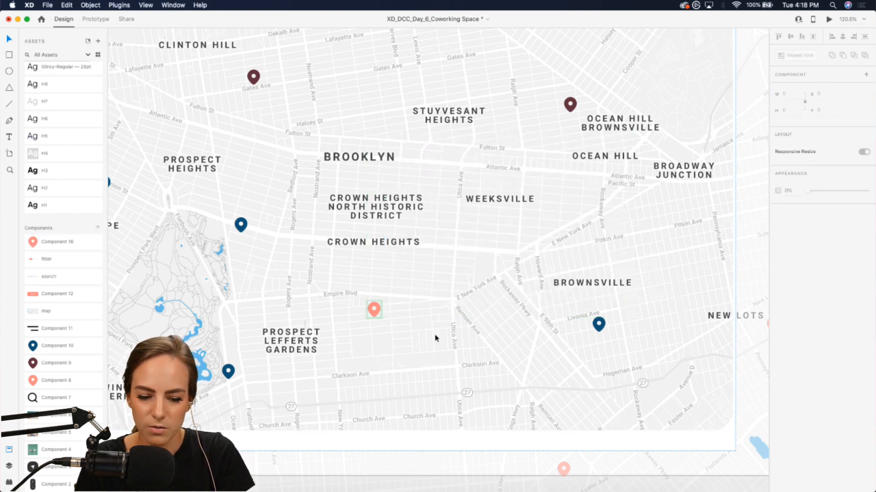
Enlarge the pink pin slightly in the component's Hover State.
click(374, 309)
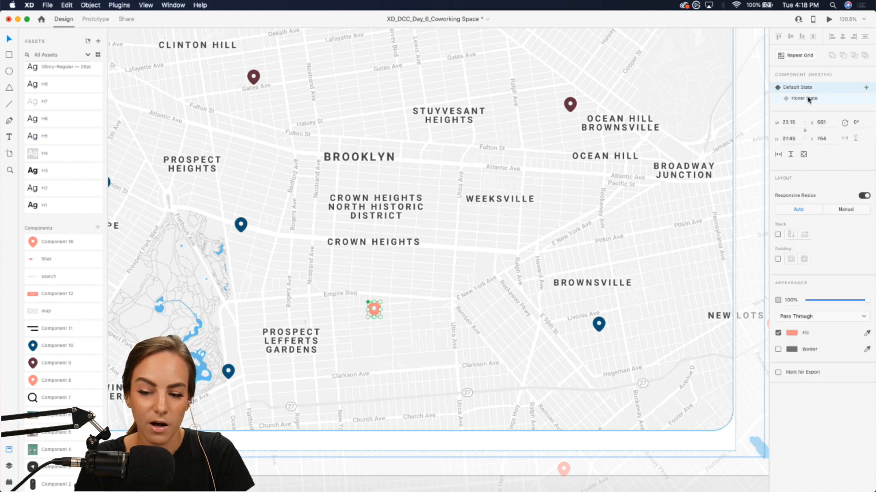
click(807, 99)
double_click(375, 314)
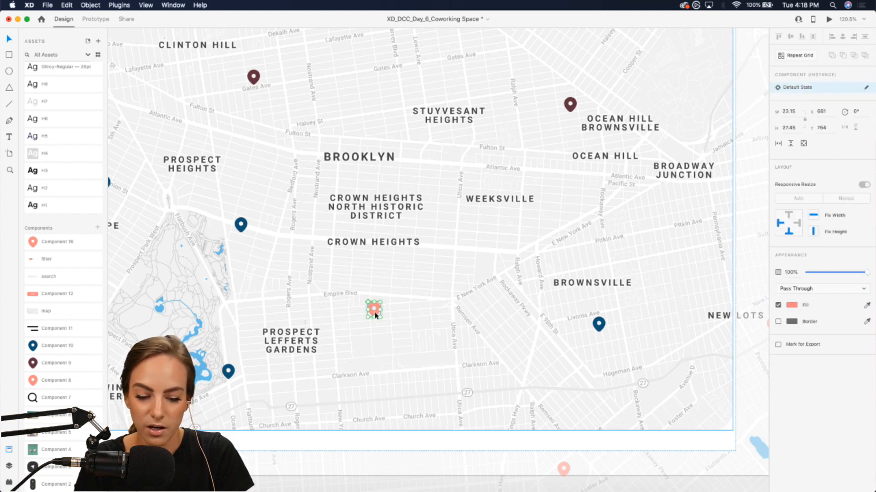
key(super+z)
click(374, 316)
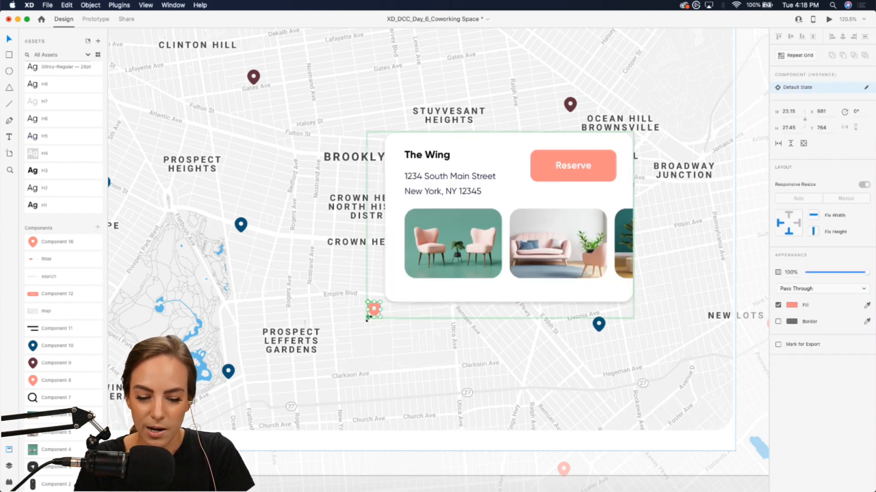
mouse_move(366, 319)
mouse_down()
mouse_move(354, 336)
mouse_move(360, 332)
mouse_up()
scroll(361, 332, down, 5)
click(366, 428)
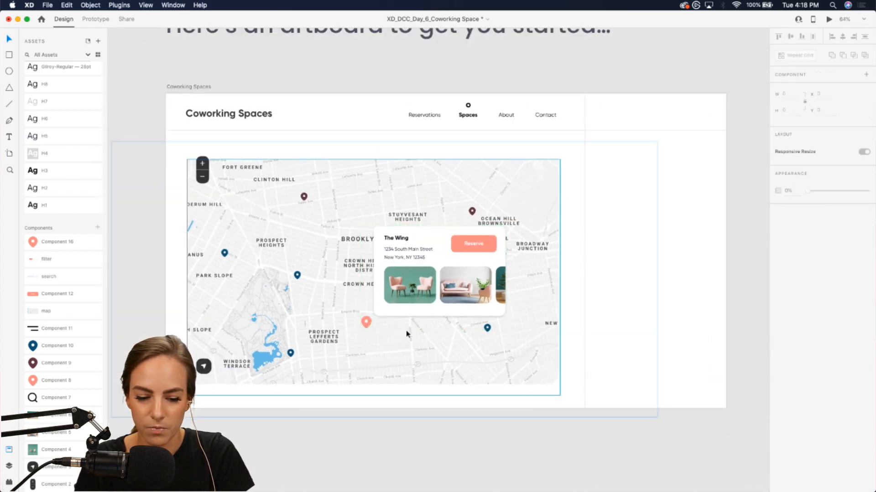
Switch the pin and card component back to its Default State.
click(420, 282)
double_click(420, 283)
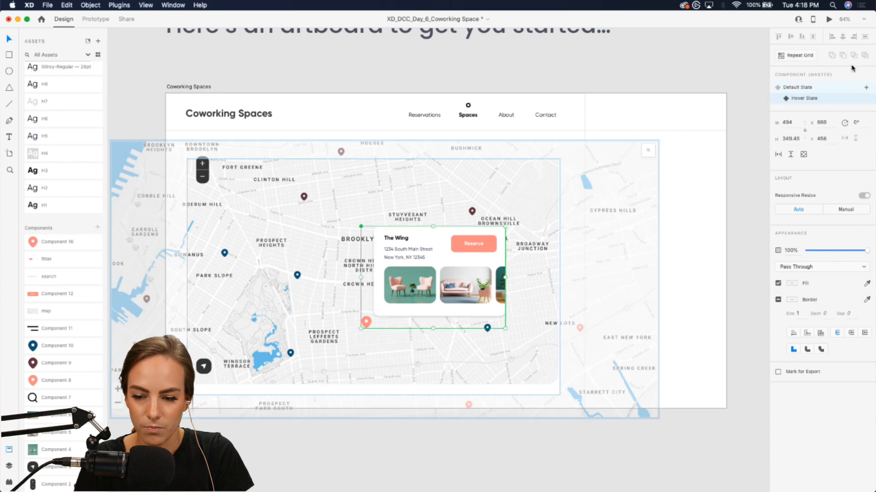
click(806, 88)
click(715, 64)
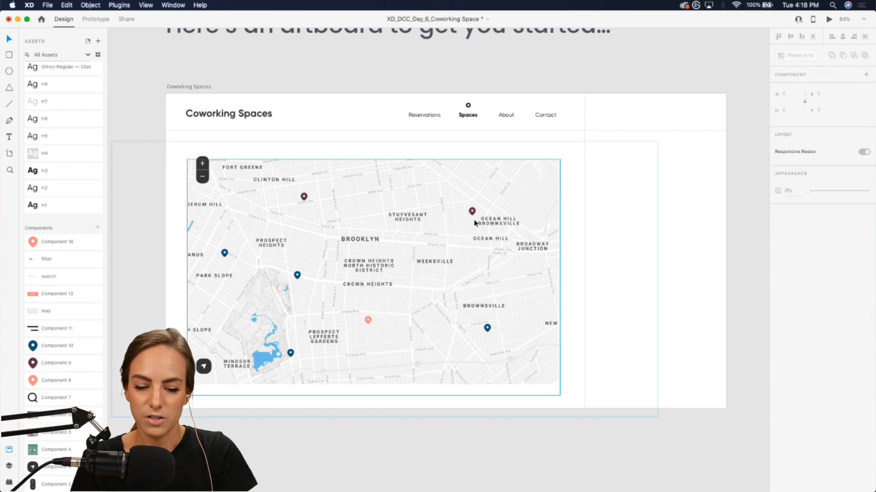
Preview the page, scroll the map around and test the pink pin's hover interaction.
click(829, 19)
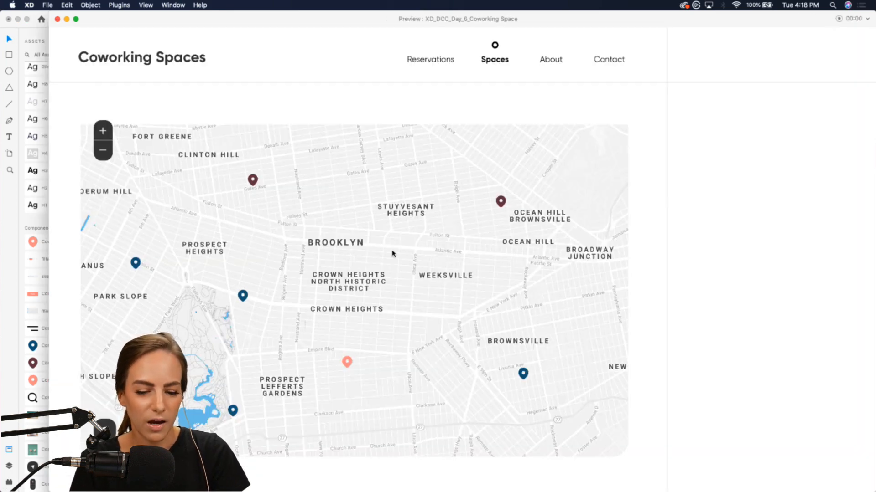
scroll(393, 254, left, 5)
scroll(393, 253, down, 2)
scroll(393, 254, right, 6)
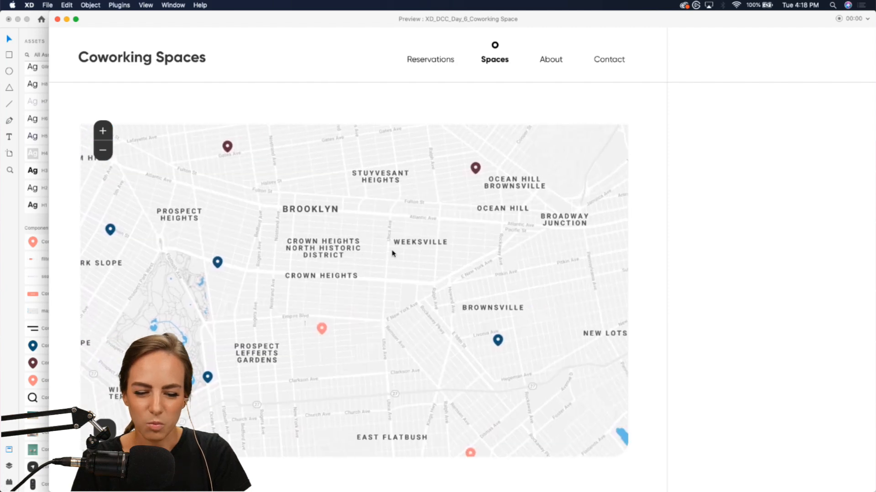
scroll(393, 253, up, 2)
scroll(392, 253, down, 2)
click(353, 333)
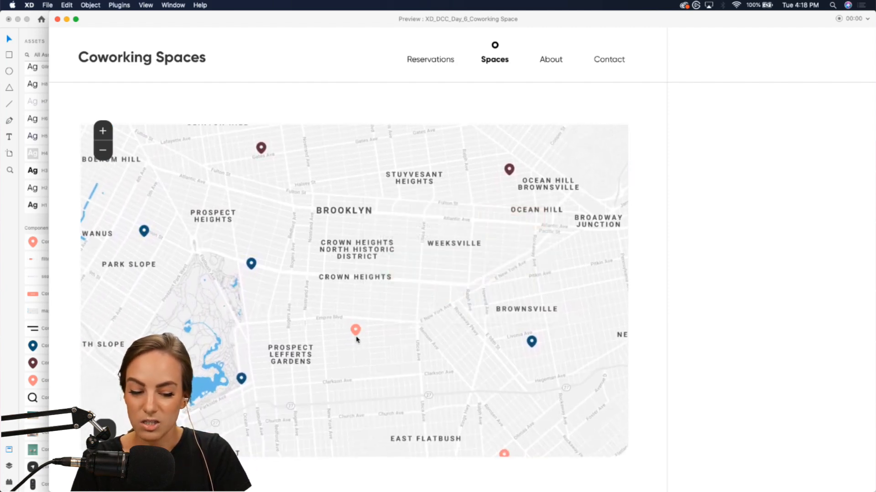
mouse_move(354, 336)
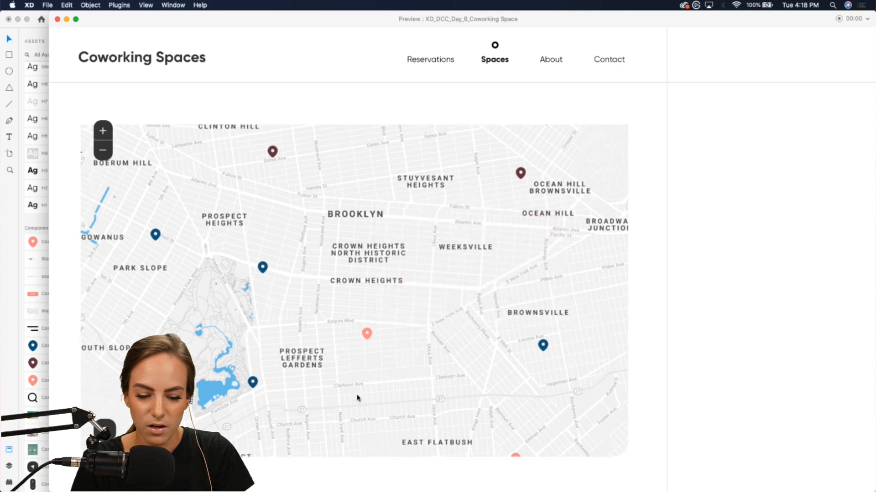
Close the preview after checking the pink pin's hover card, and place the filter component in the sidebar at X 1481, Y 226.
mouse_move(287, 350)
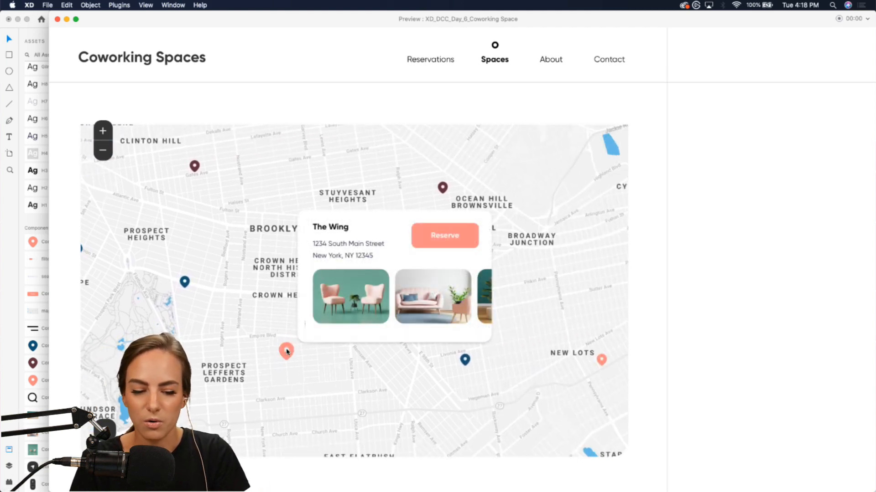
click(57, 19)
scroll(408, 206, right, 3)
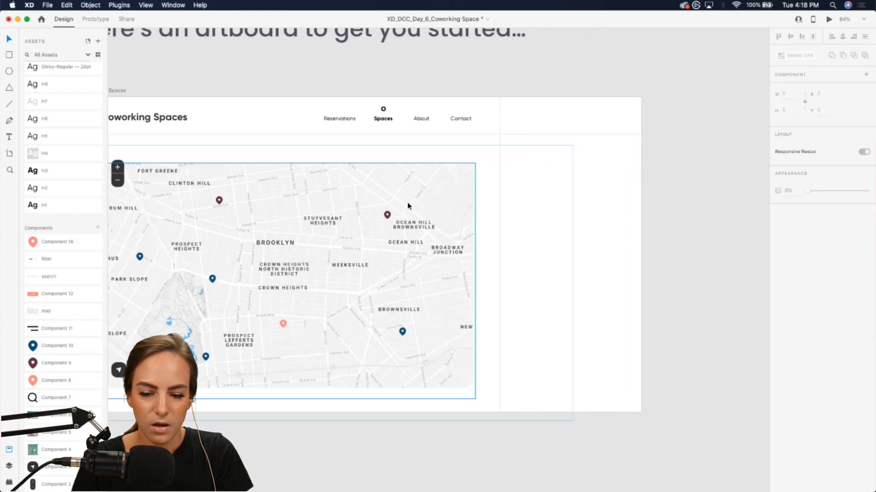
scroll(647, 198, up, 5)
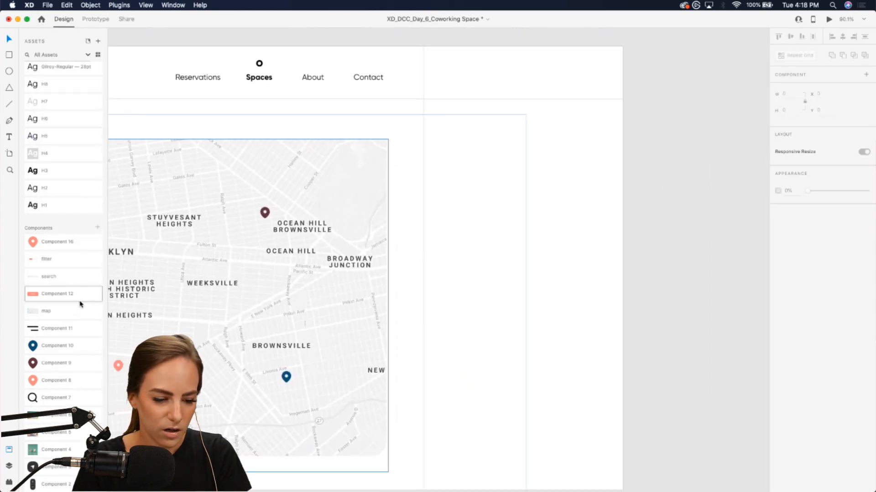
drag(60, 259, 541, 153)
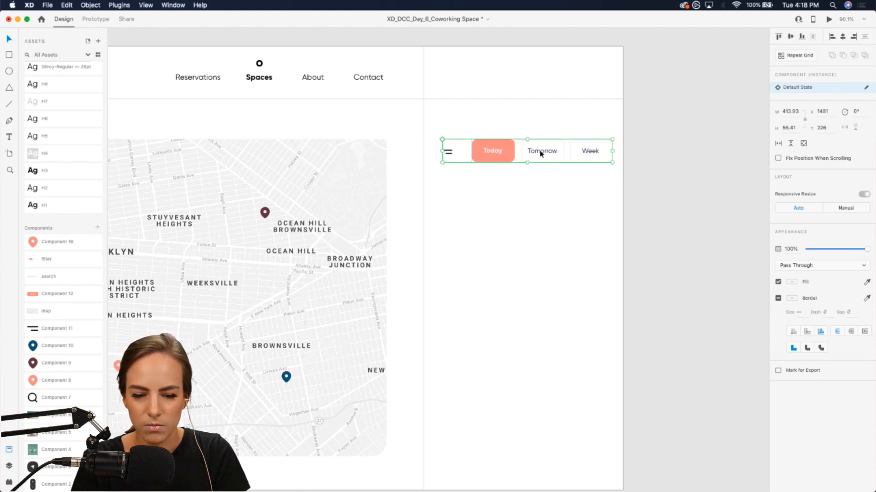
click(658, 182)
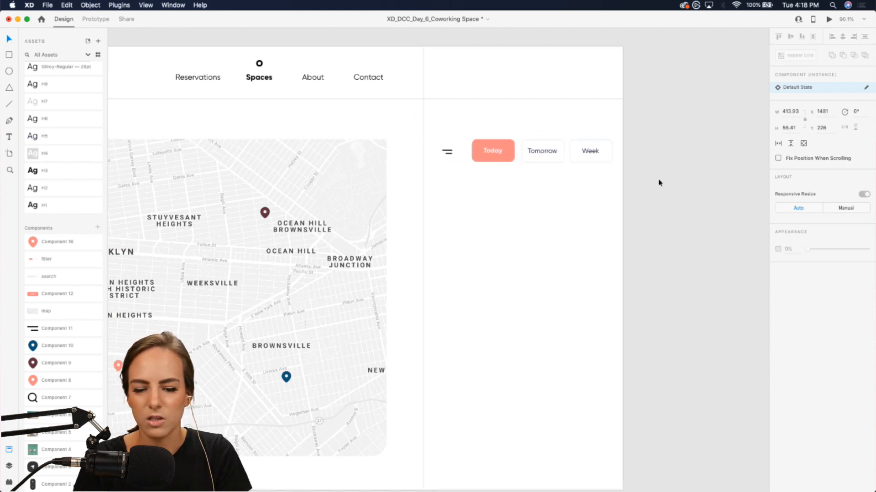
Add an auto-width "We Work" text below the filter row and apply the H6 character style.
click(10, 139)
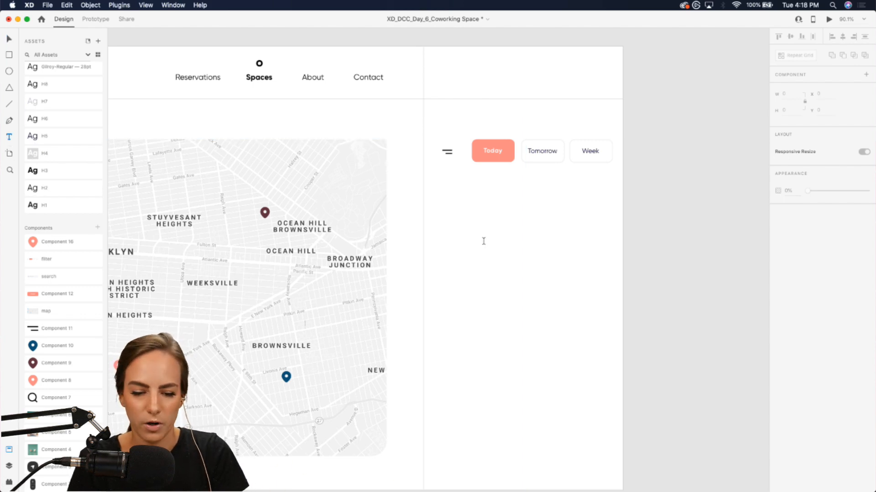
drag(452, 185, 552, 235)
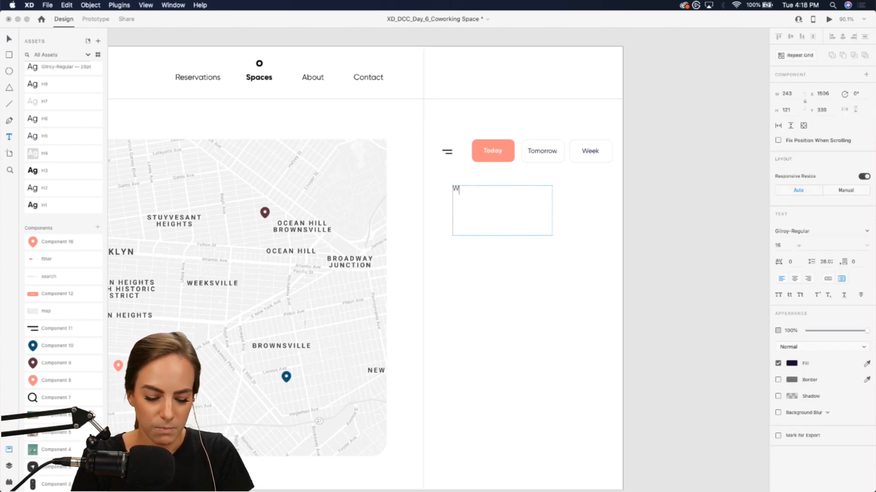
key(Escape)
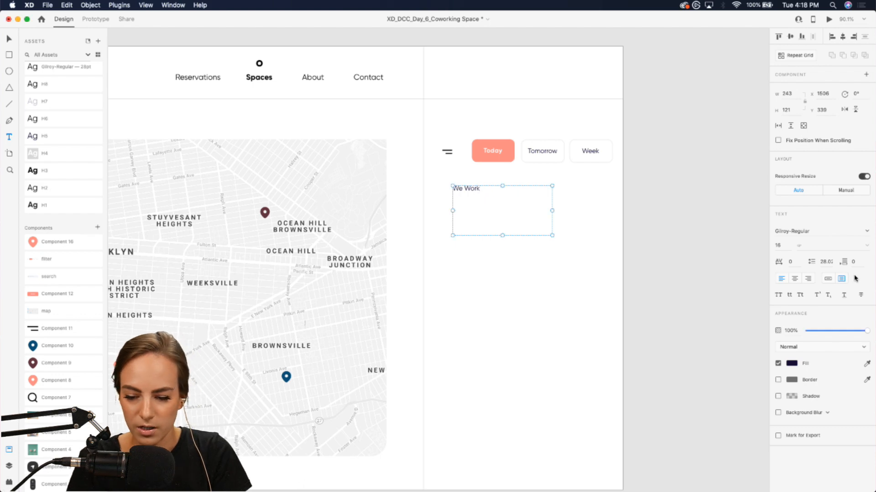
click(829, 278)
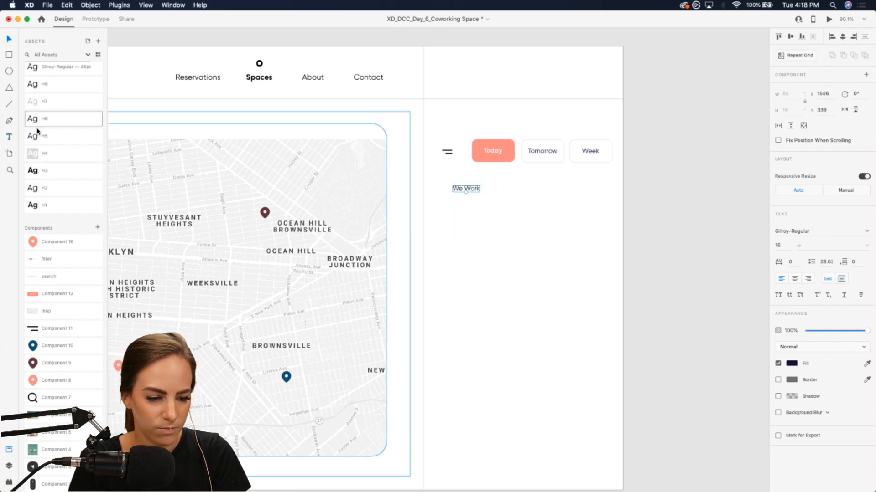
click(57, 170)
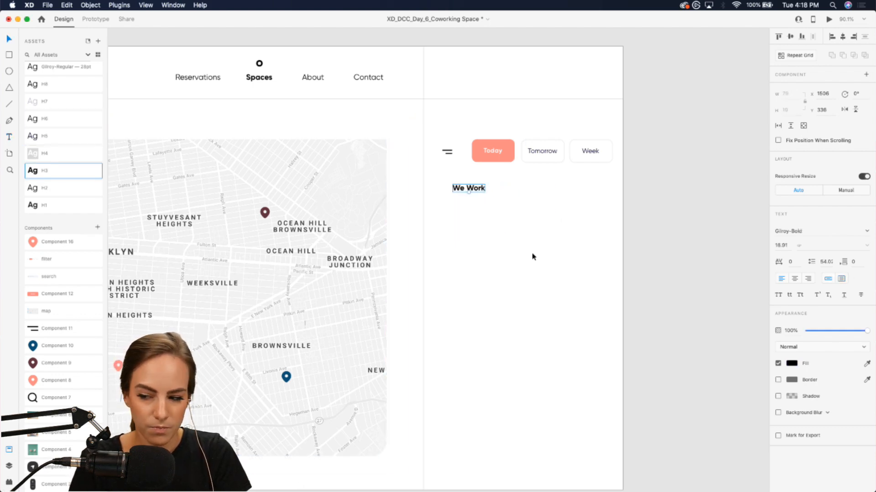
click(63, 122)
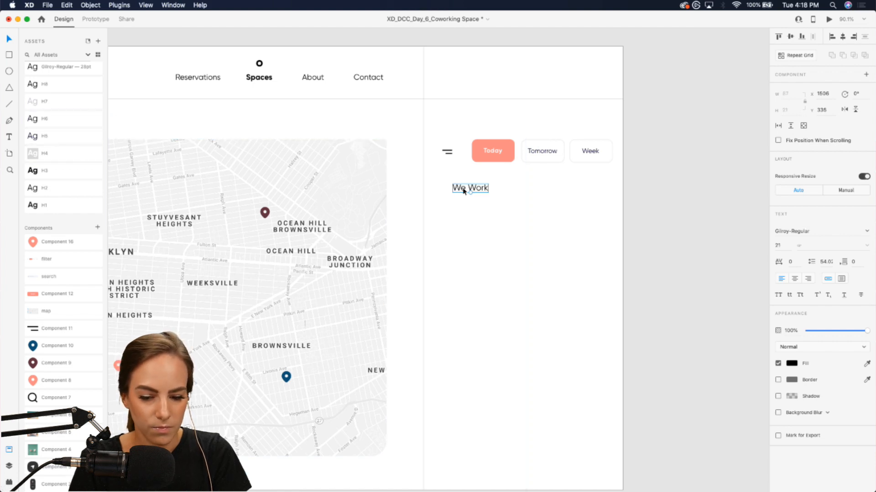
Align "We Work" with the filter's left edge and duplicate it below as "2 Spaces Available" in the H7 style.
drag(461, 189, 451, 204)
key(super+d)
text(2 Spaces Available)
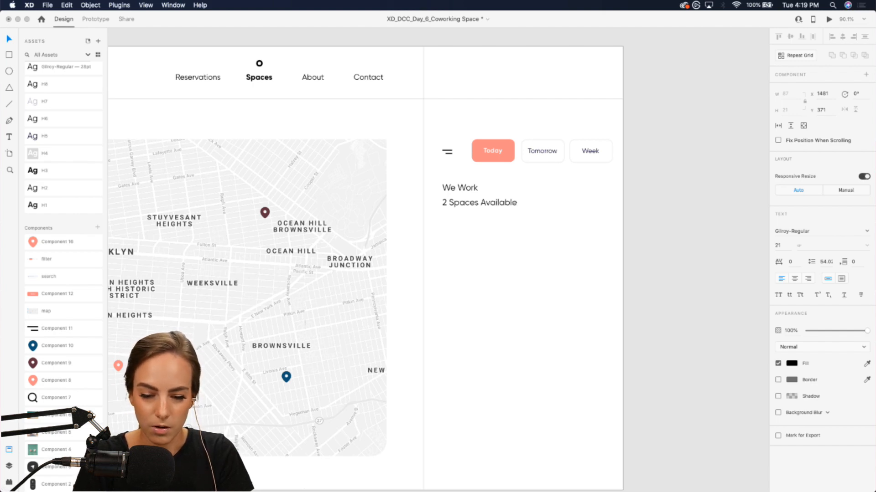
click(64, 101)
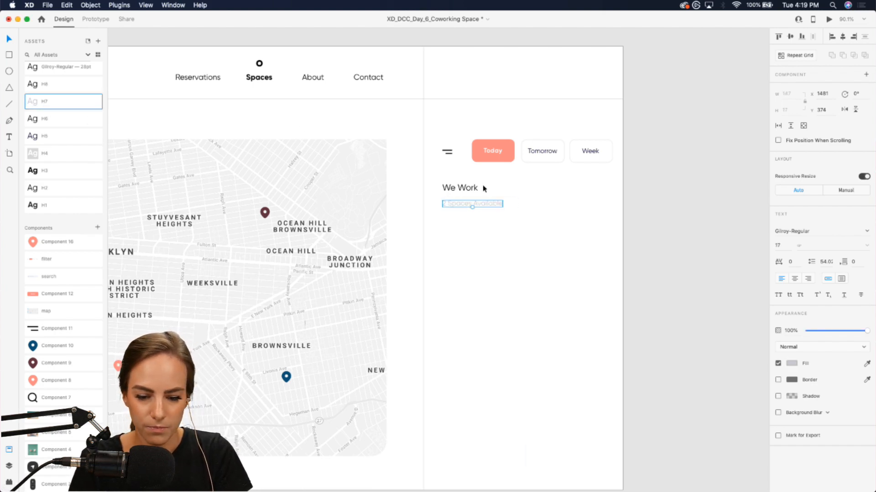
Duplicate the "We Work" text to the far side of the same row and change the copy to "$5/hr".
click(467, 191)
key(super+d)
drag(466, 190, 589, 191)
double_click(587, 189)
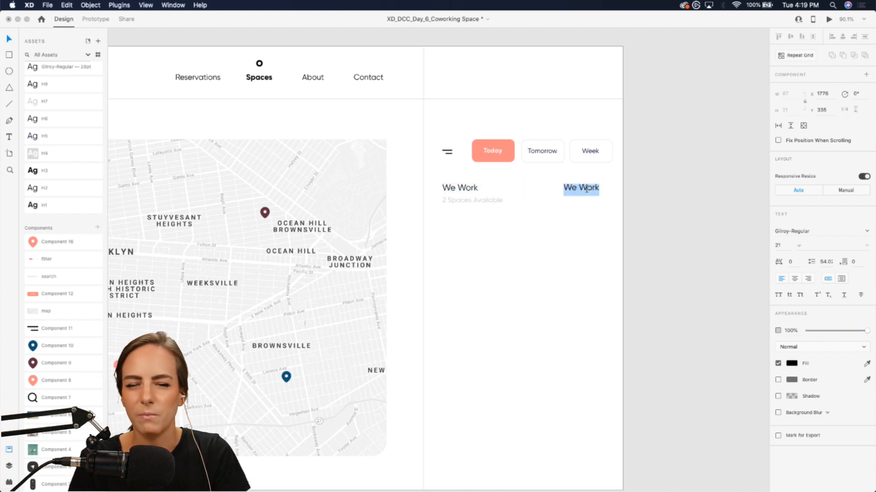
text($5/hr)
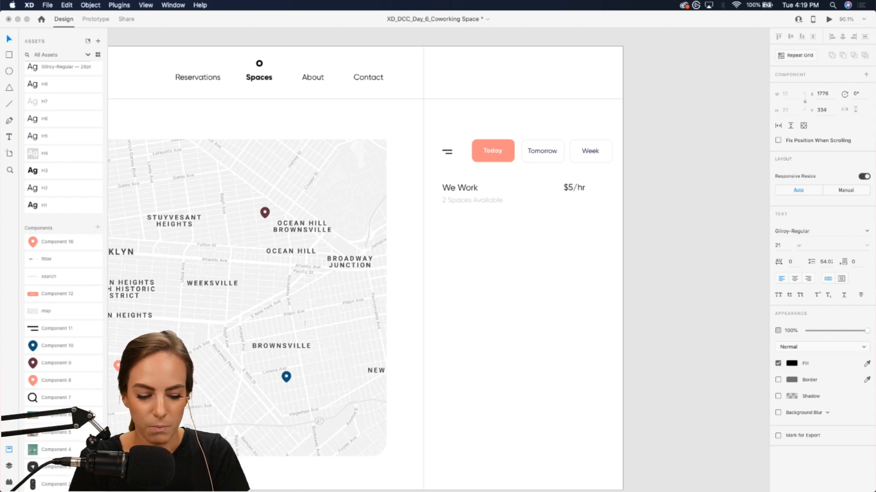
key(Escape)
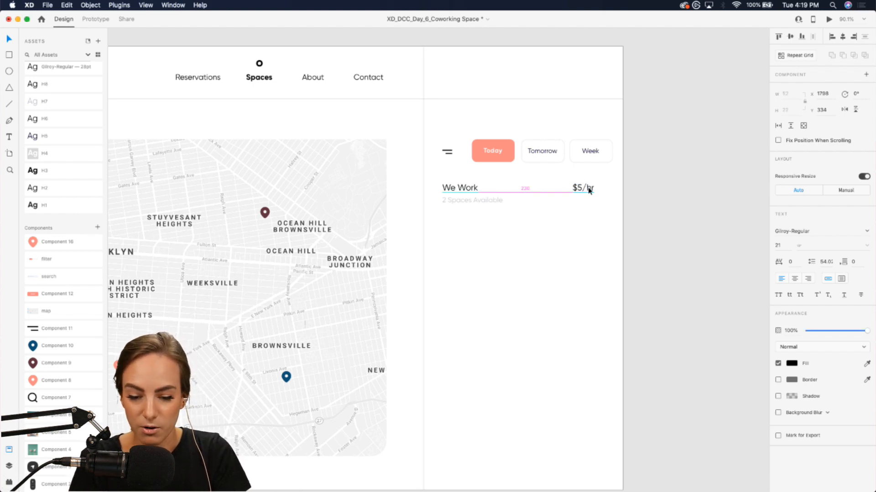
Group the three listing texts and align "We Work" and "2 Spaces Available" inside the group with the filter icon at X 1481.
drag(600, 212, 464, 190)
key(super+g)
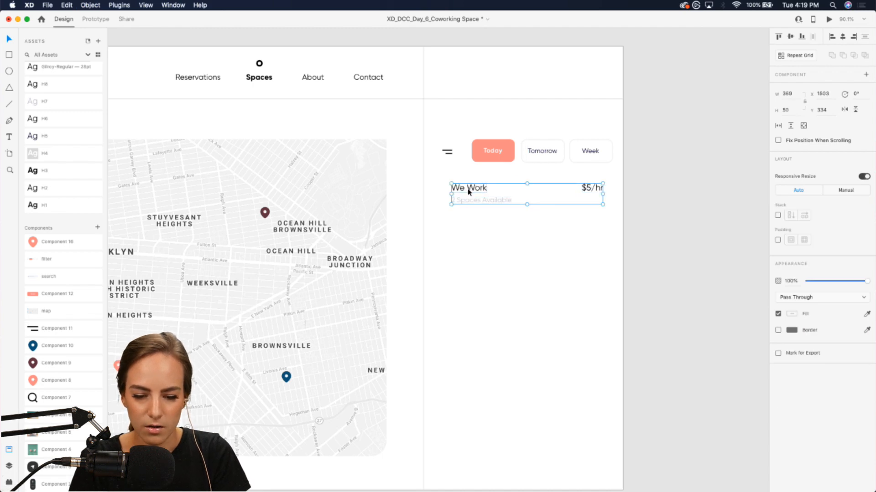
double_click(466, 191)
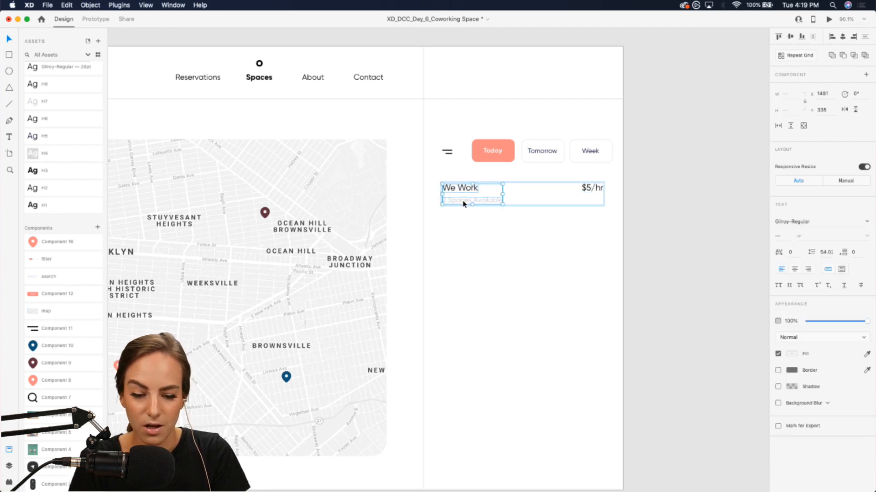
click(469, 246)
Move the scrollable map group up to Y 198.
scroll(470, 247, down, 3)
click(310, 262)
scroll(262, 250, left, 5)
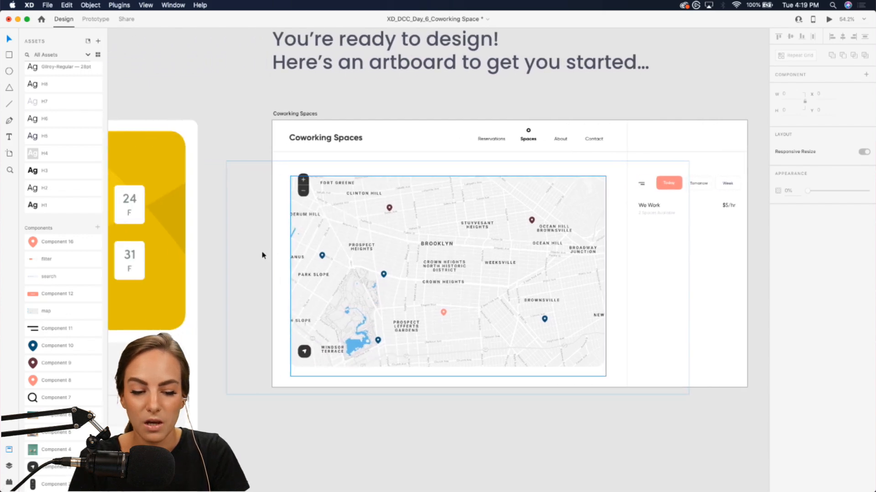
click(382, 245)
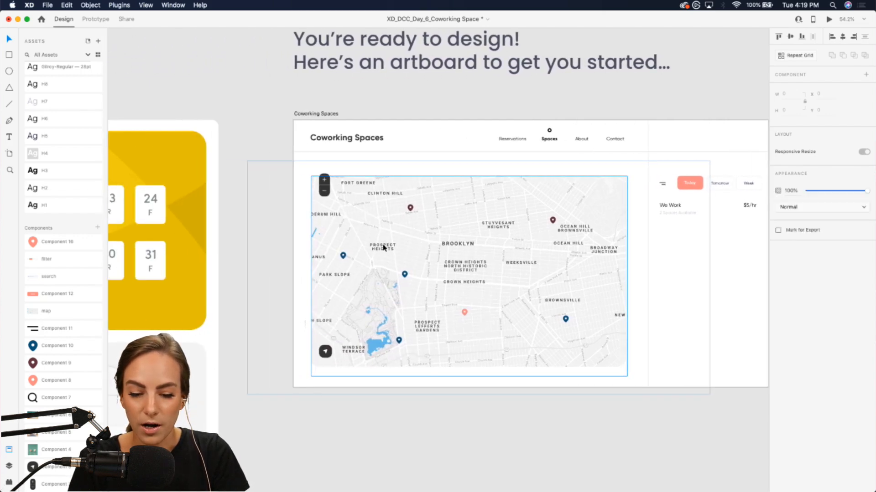
scroll(540, 409, up, 2)
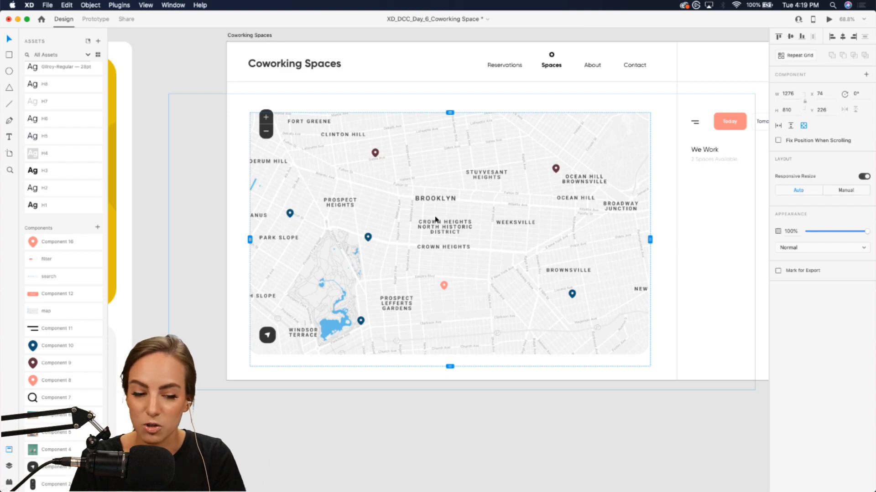
drag(321, 150, 321, 141)
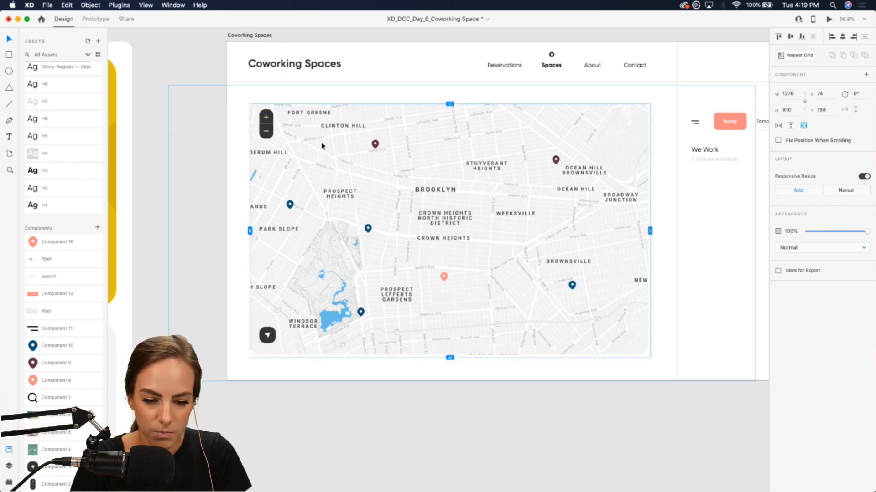
Preview the page, reveal the pink pin's location card and scroll its photos back and forth.
click(830, 20)
click(349, 352)
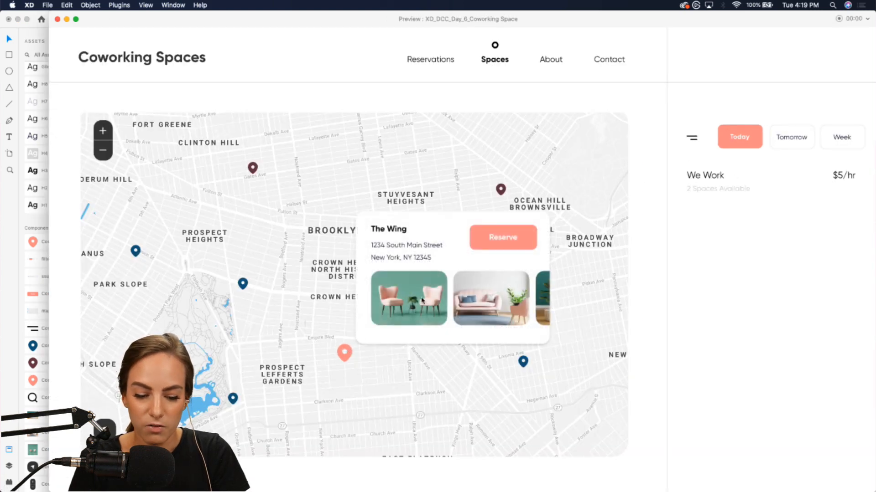
scroll(431, 301, right, 3)
scroll(431, 301, left, 3)
scroll(430, 301, right, 3)
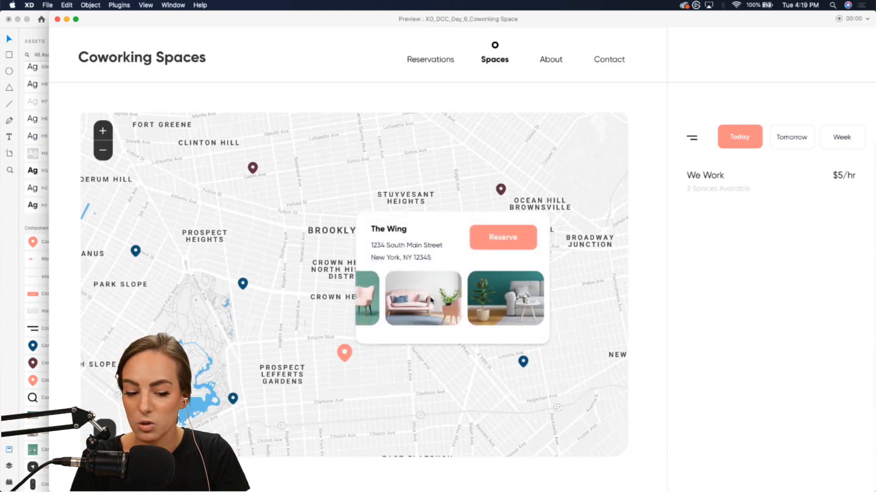
scroll(431, 300, left, 3)
click(57, 19)
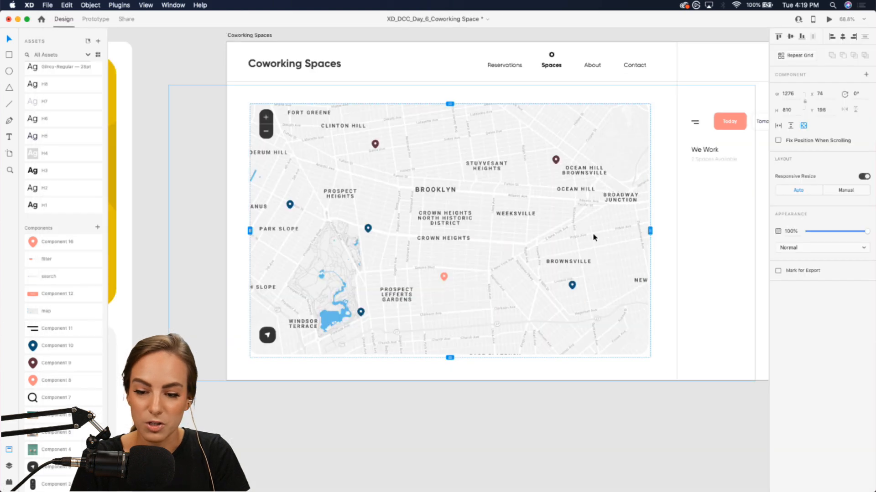
Turn the We Work listing group into a repeat grid and extend it downward to a height of 580.
scroll(710, 182, right, 5)
scroll(710, 182, up, 3)
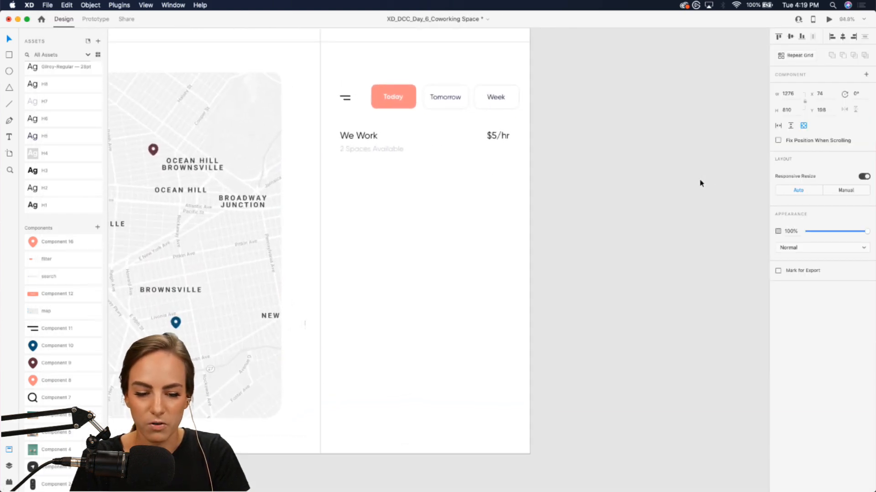
click(358, 136)
click(801, 53)
scroll(596, 143, down, 2)
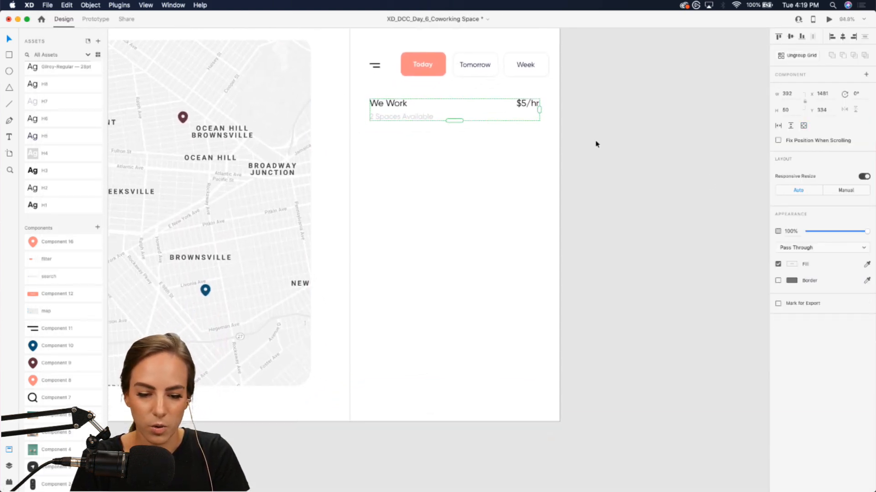
drag(457, 115, 456, 346)
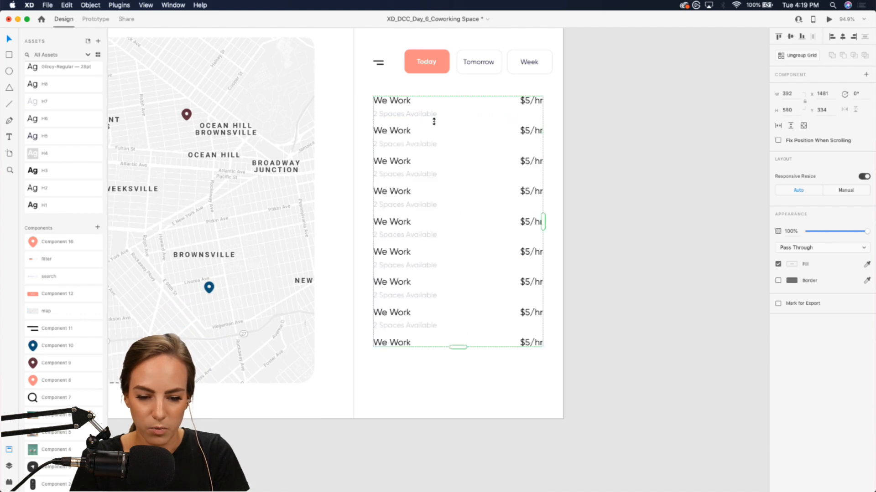
Widen the gap between the repeat grid's rows and extend the listing grid past the artboard to a height of 1077.
mouse_move(433, 121)
mouse_down()
mouse_move(433, 141)
mouse_move(424, 129)
mouse_up()
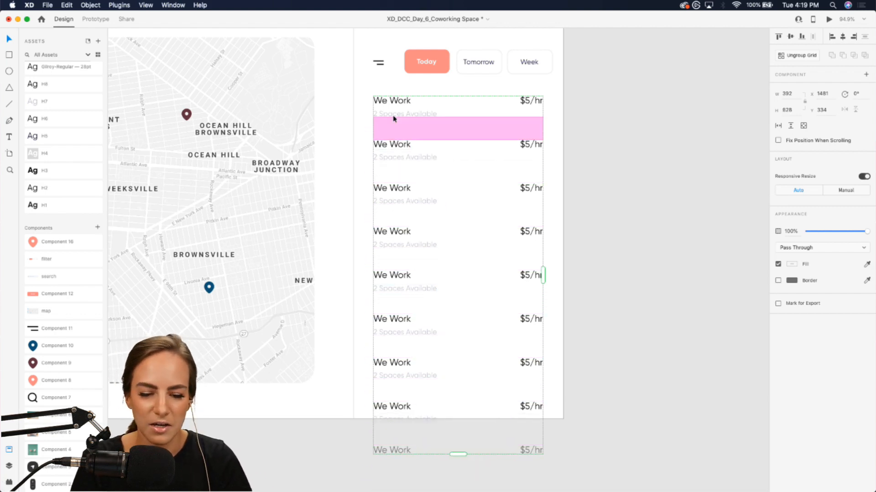
click(625, 159)
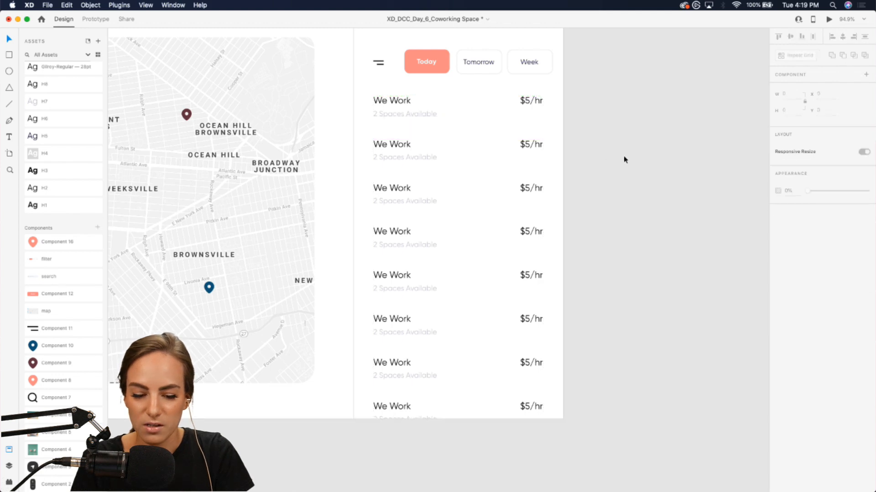
scroll(623, 155, down, 3)
click(488, 166)
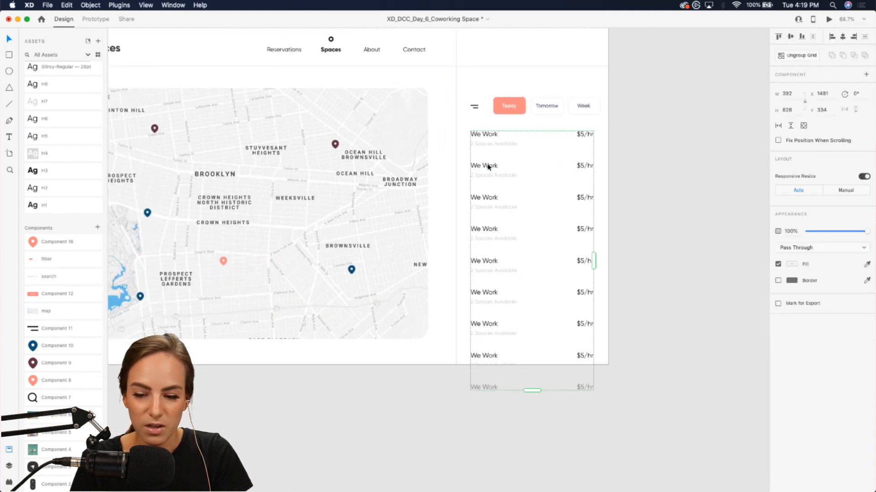
scroll(611, 388, down, 3)
drag(529, 334, 529, 415)
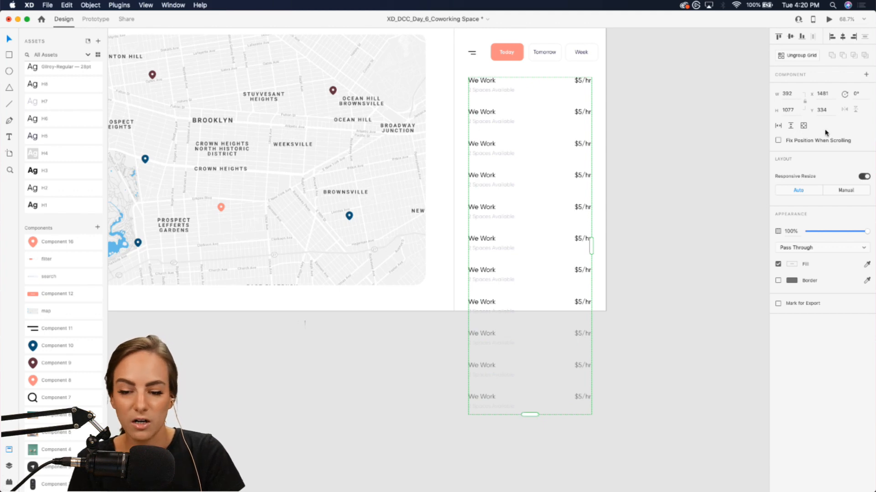
Make the listing grid a vertical scroll group ending at the artboard's lower edge, and preview the page.
click(791, 130)
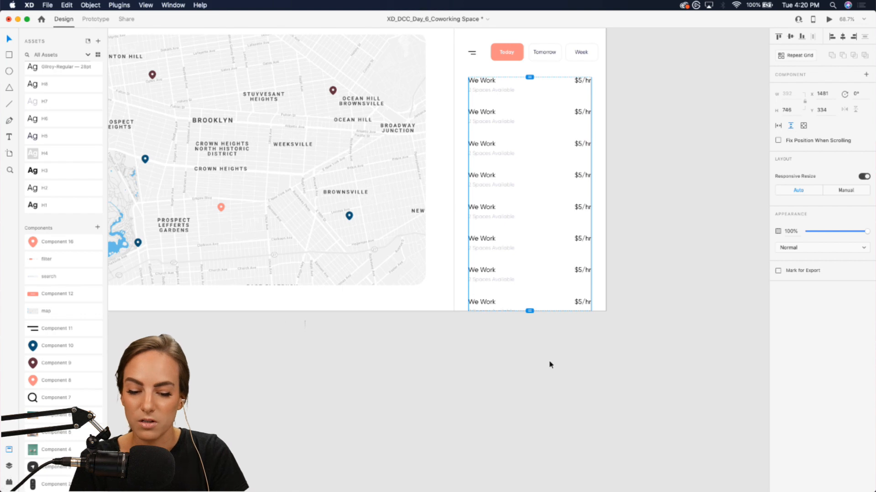
scroll(549, 365, up, 5)
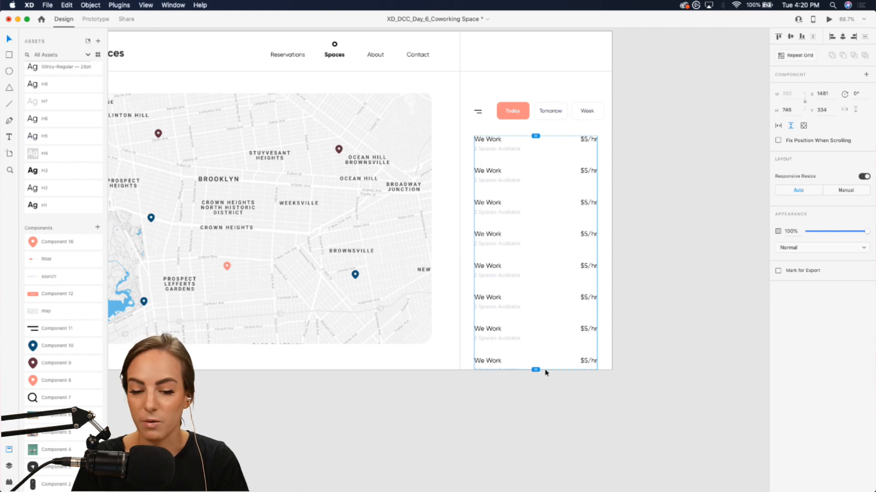
click(828, 20)
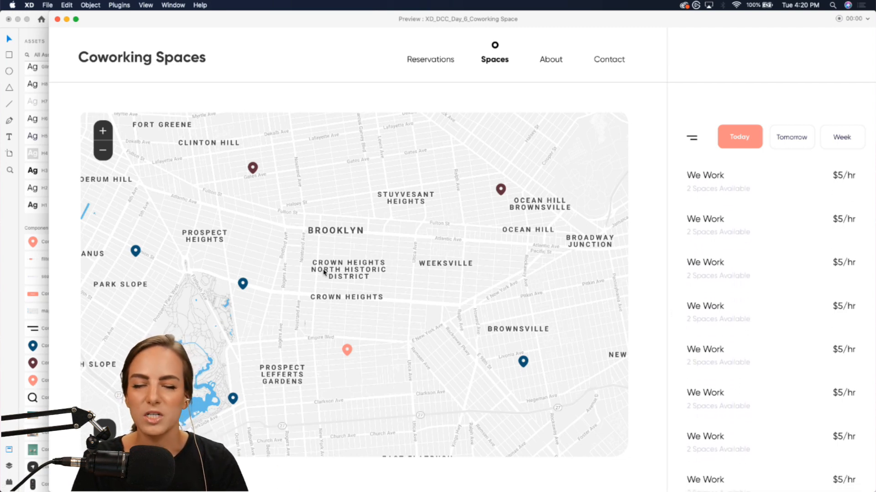
Check the pink pin's location card in the preview and close the preview window.
click(347, 350)
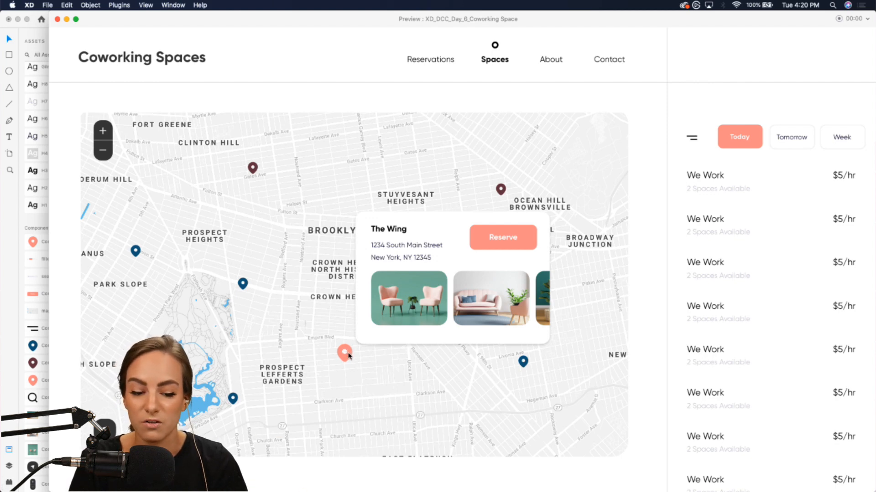
mouse_move(346, 350)
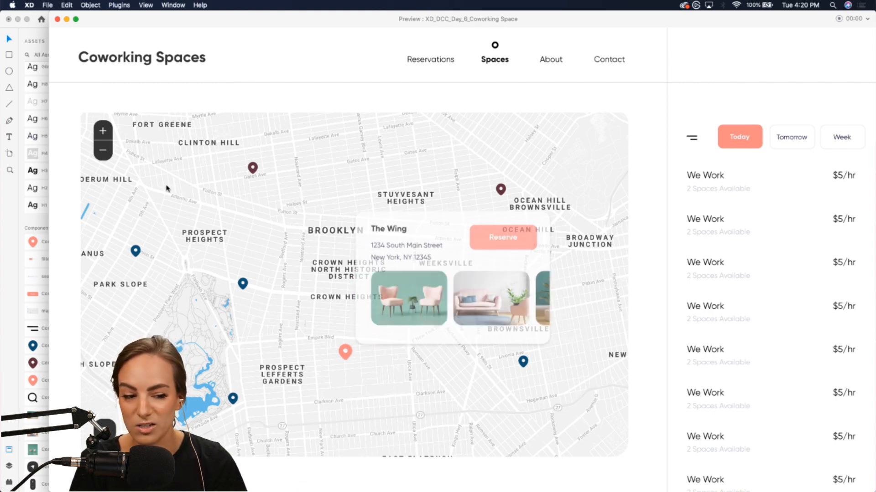
click(58, 20)
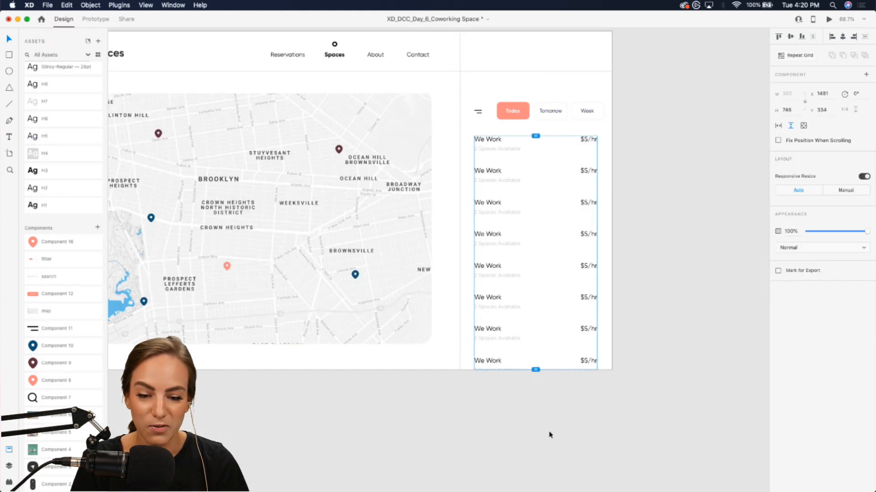
Place an instance of the search component in the header area above the sidebar at X 1454, Y 34.
click(679, 227)
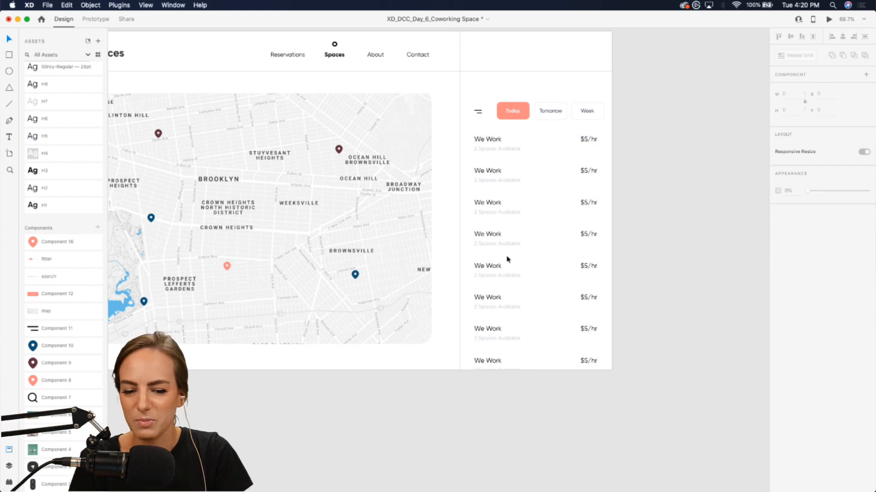
scroll(507, 259, down, 3)
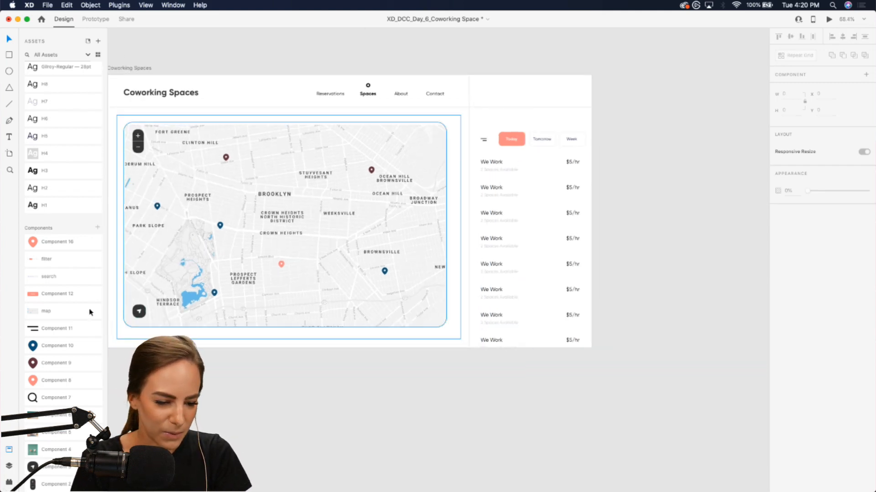
drag(45, 277, 346, 383)
drag(354, 384, 514, 94)
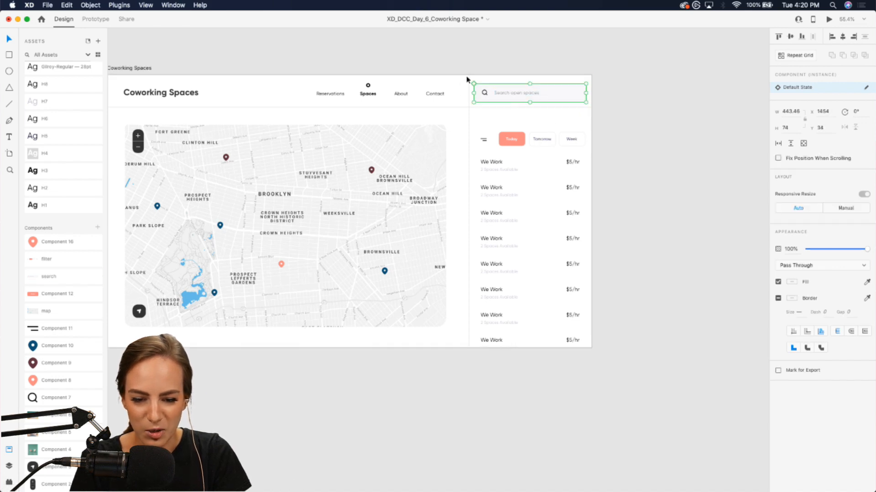
Shift the sidebar's vertical divider slightly toward the map to give the search field more room, and save the document.
drag(468, 79, 462, 79)
click(712, 128)
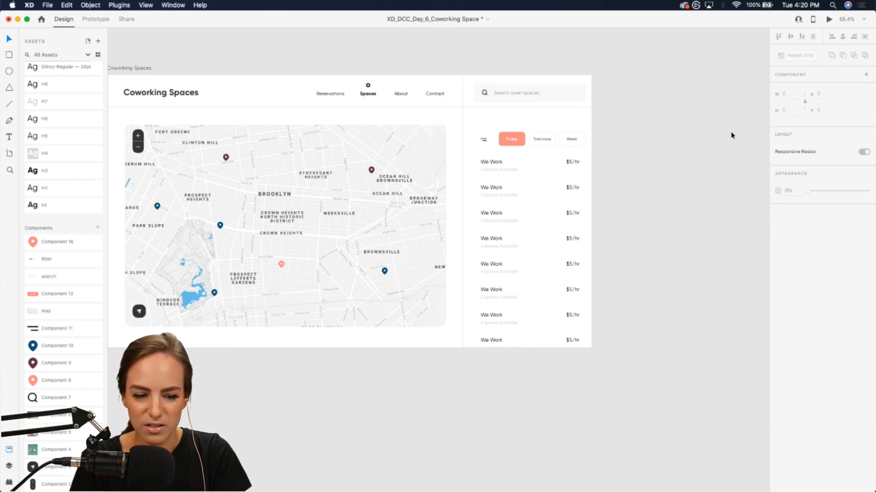
scroll(732, 136, up, 3)
scroll(731, 127, up, 2)
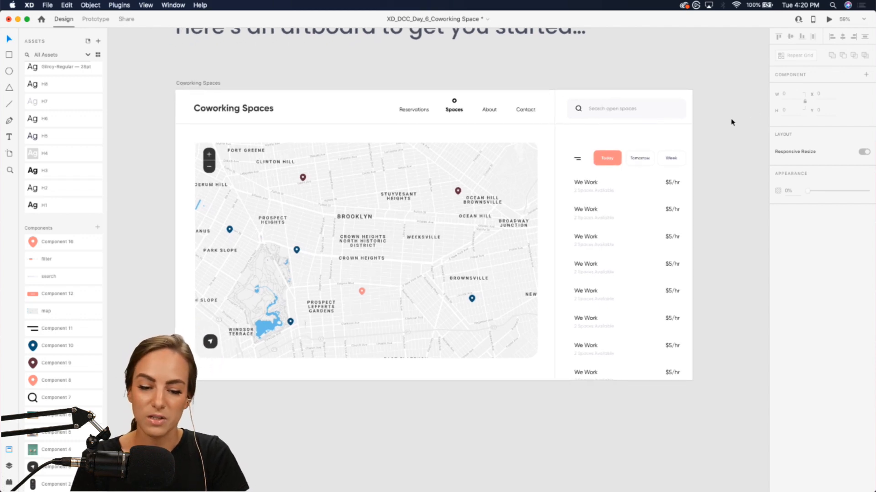
key(super+s)
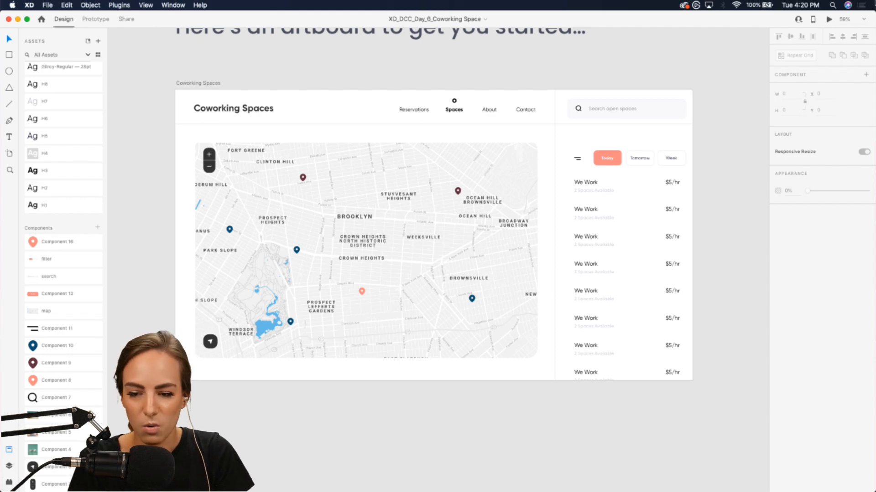
Preview the page, start recording the preview and pan the Brooklyn map back and forth.
click(829, 21)
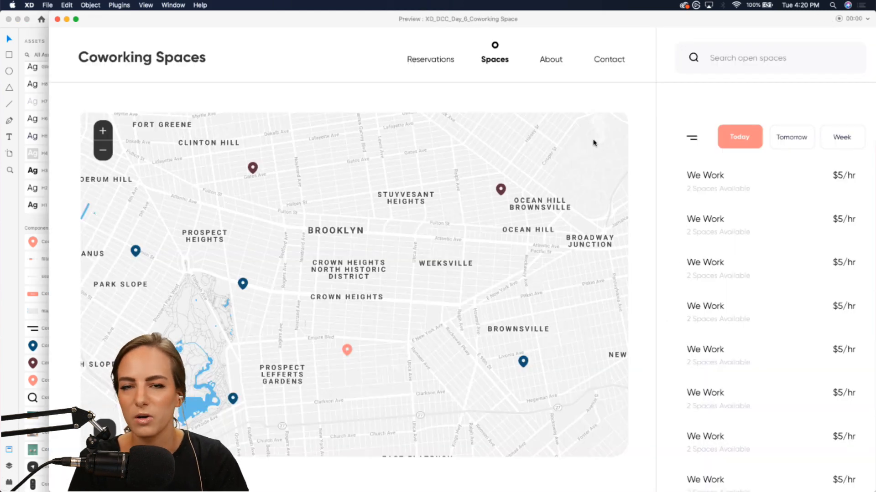
click(841, 22)
scroll(423, 209, right, 5)
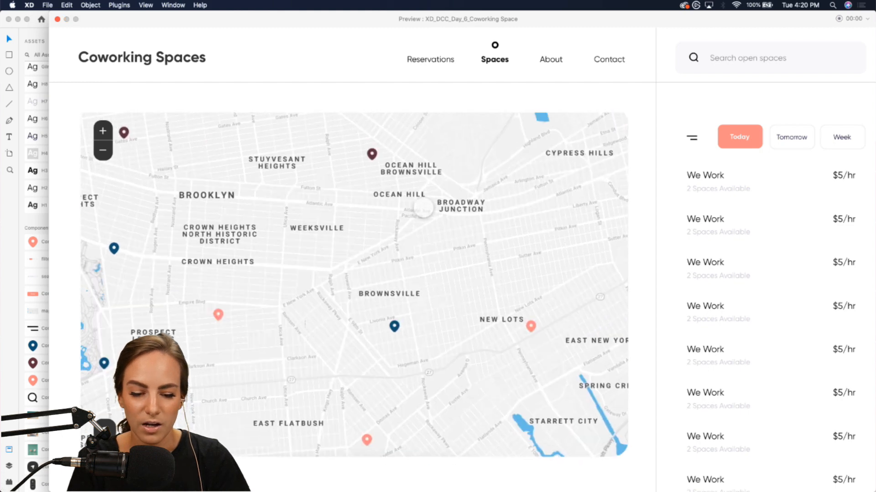
scroll(423, 209, left, 10)
scroll(424, 209, right, 2)
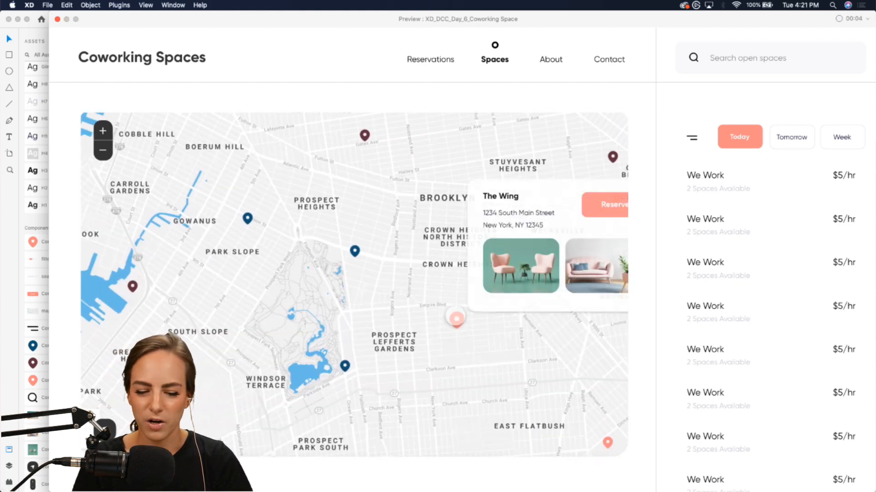
Open the pink pin's location card in the recorded preview and scroll its photos back and forth.
click(456, 319)
scroll(429, 310, right, 5)
mouse_move(346, 319)
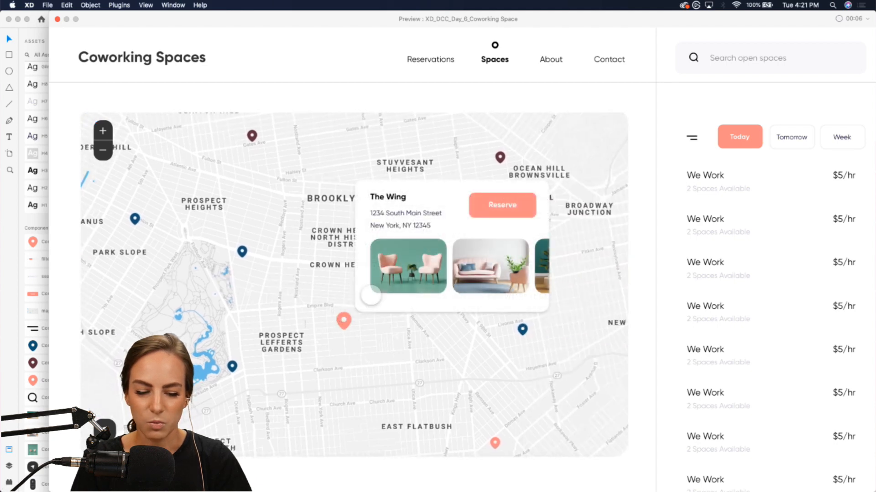
scroll(461, 275, right, 2)
scroll(460, 275, right, 5)
scroll(461, 275, left, 6)
scroll(461, 275, right, 6)
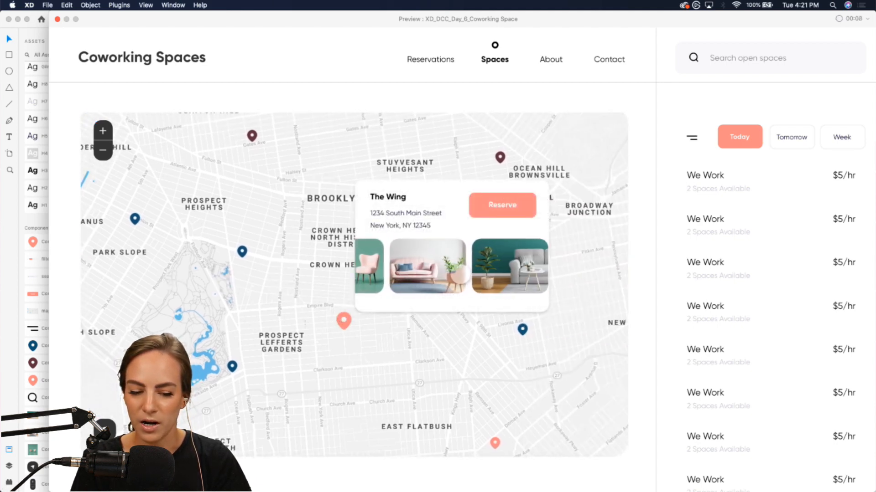
Scroll the We Work listings, stop the recording without saving it and close the preview.
scroll(778, 250, up, 2)
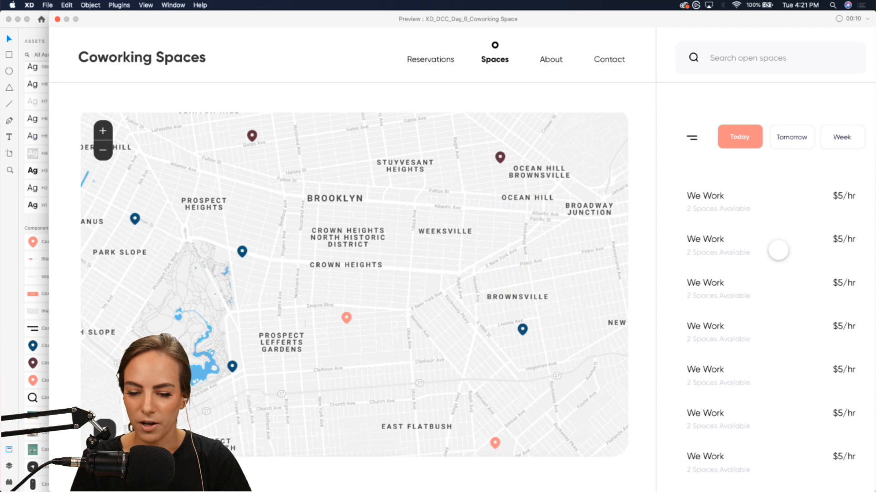
scroll(778, 250, down, 2)
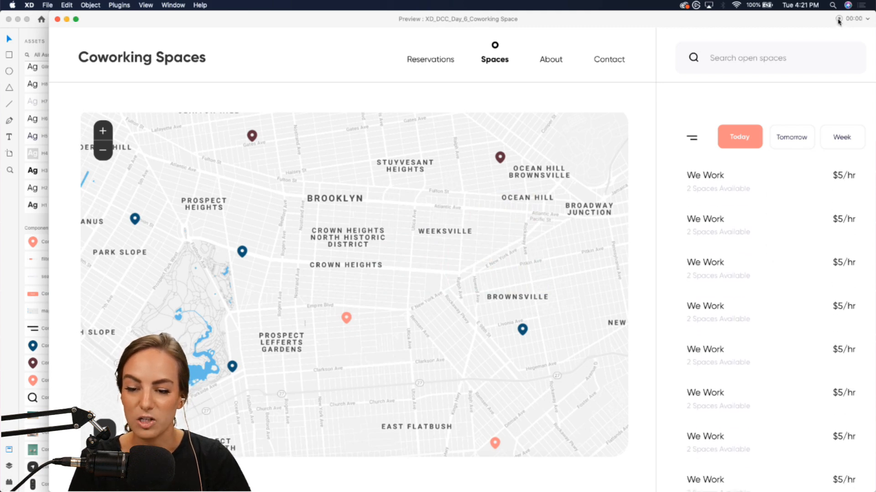
click(838, 19)
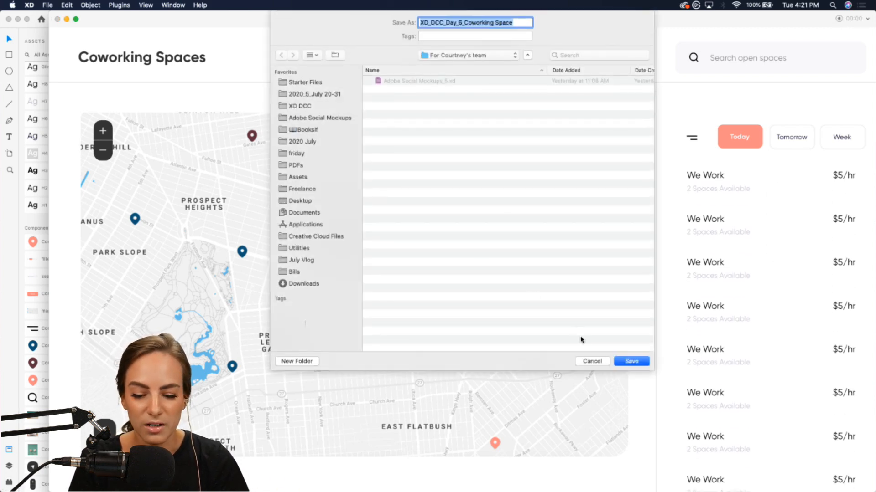
click(592, 361)
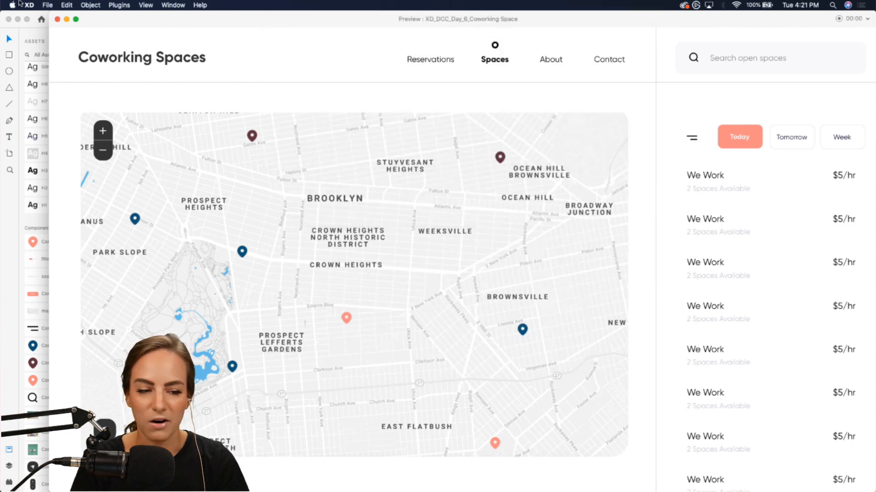
click(58, 20)
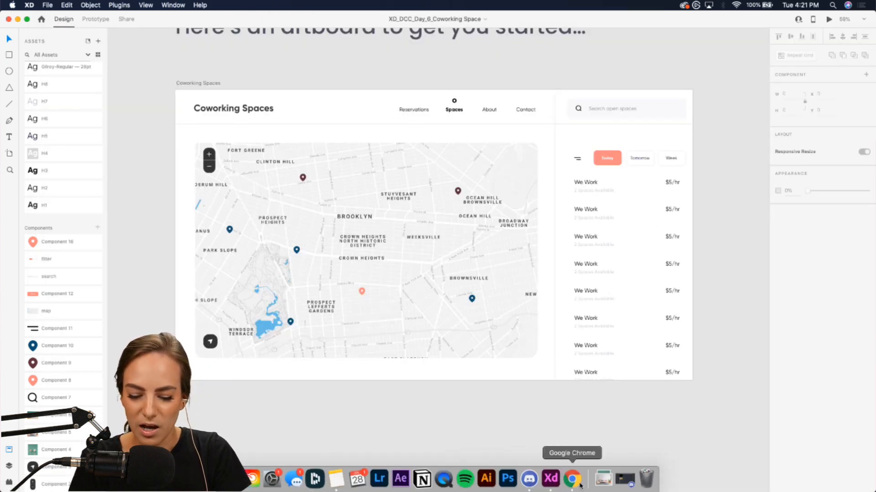
Switch to Chrome, open the June 8-19 XD Daily Creative Challenge project for editing on Behance and view its project settings.
click(579, 485)
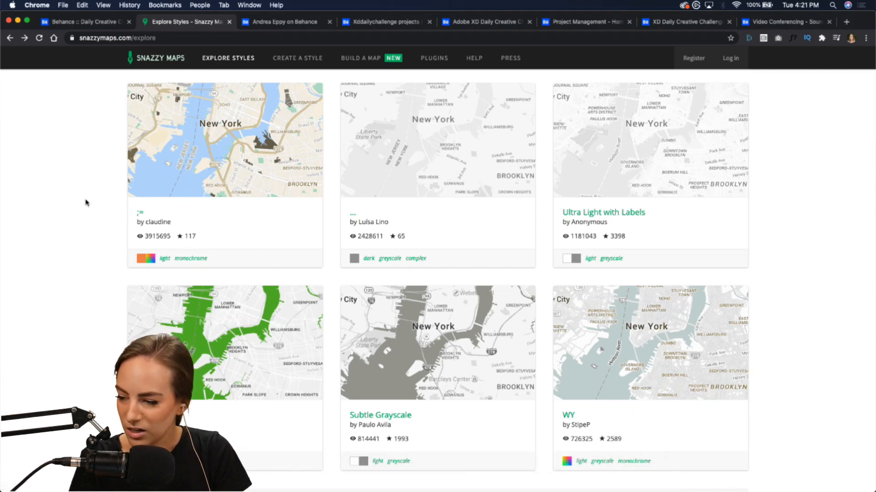
click(286, 25)
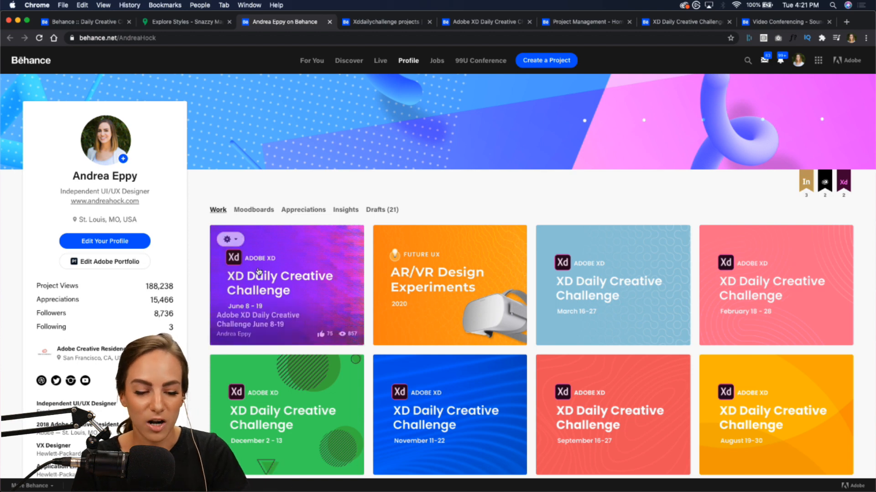
click(230, 240)
click(232, 264)
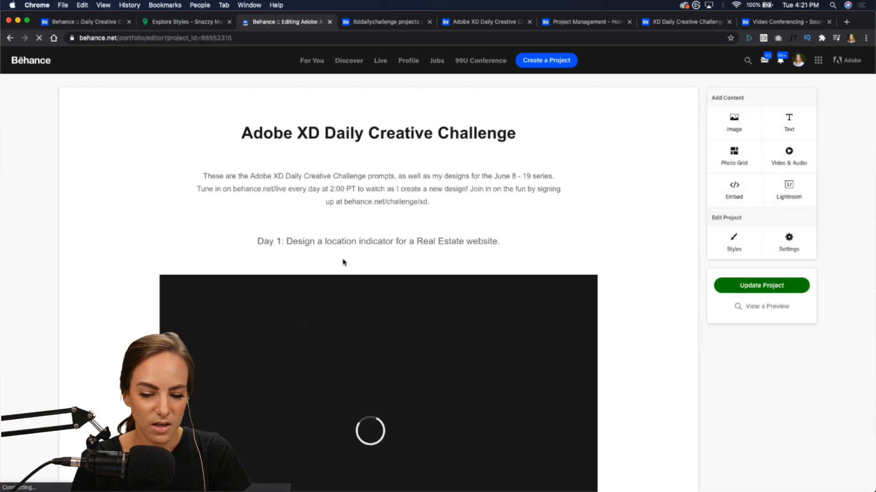
click(790, 237)
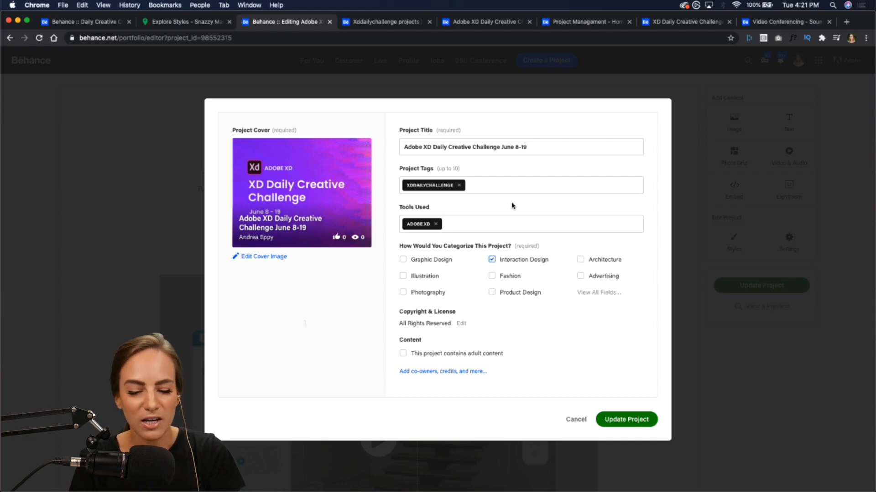
click(575, 419)
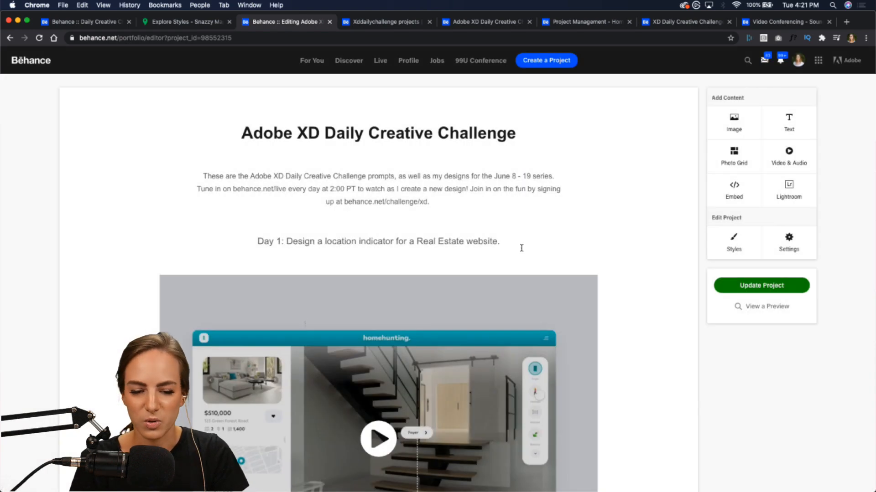
Refresh the xddailychallenge search results on Behance and open the Slider Control - XD Daily Challenge project in a new tab.
click(385, 22)
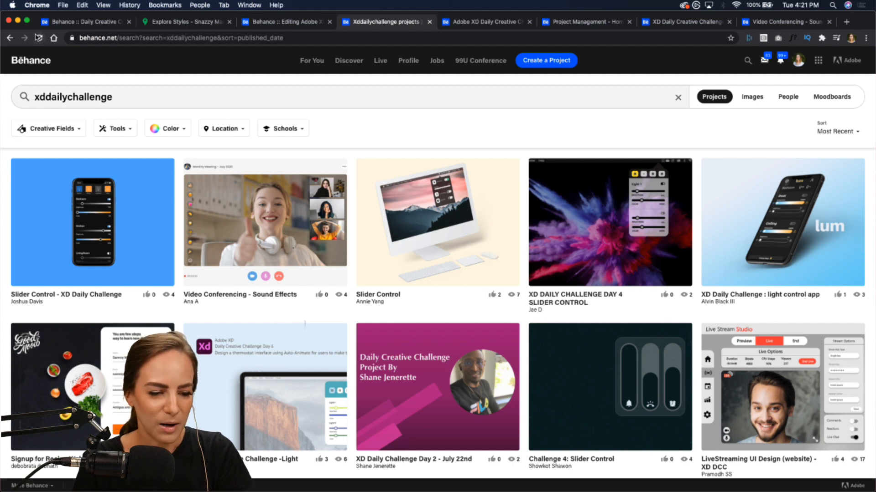
click(39, 37)
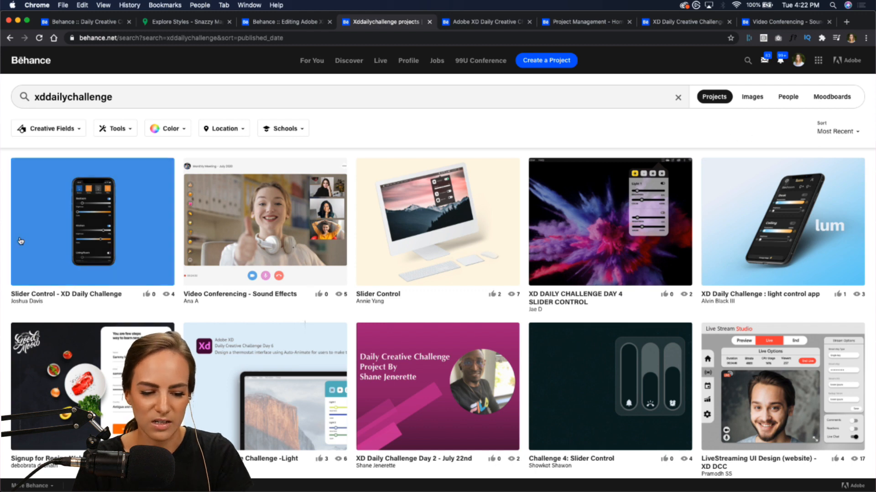
right_click(101, 239)
click(122, 241)
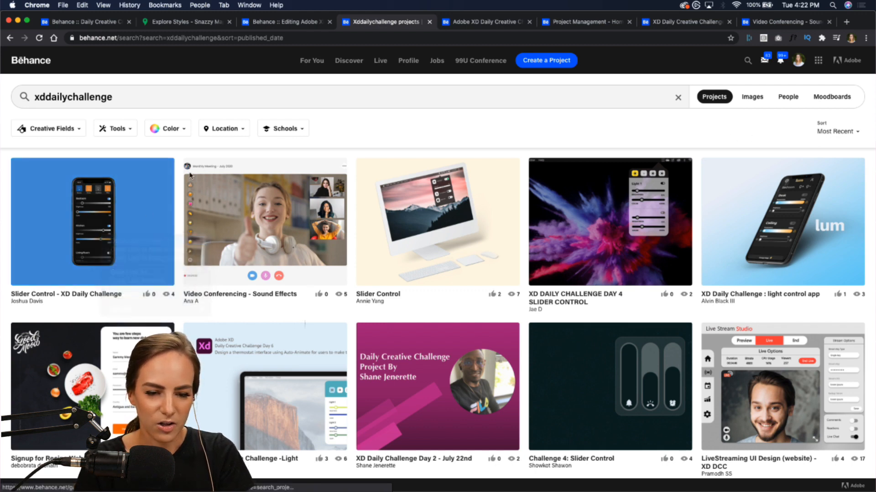
click(431, 26)
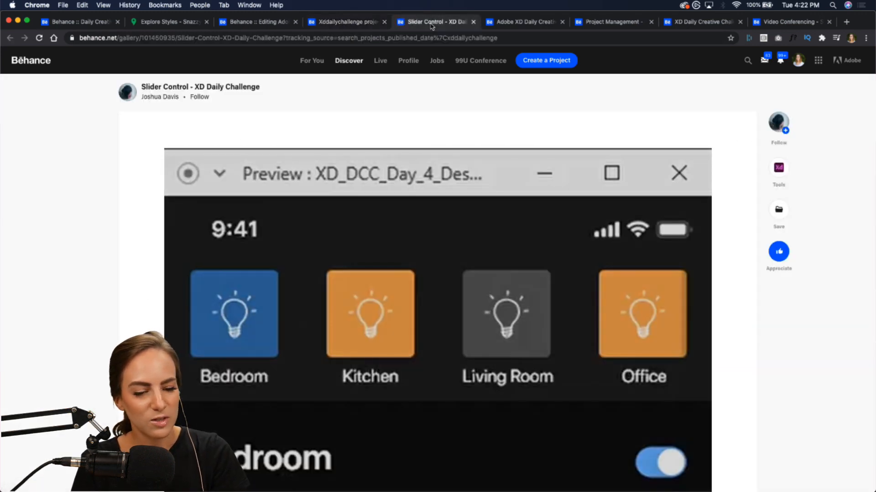
Play the Slider Control project's video, view it in full screen and return to the project page.
scroll(173, 255, down, 15)
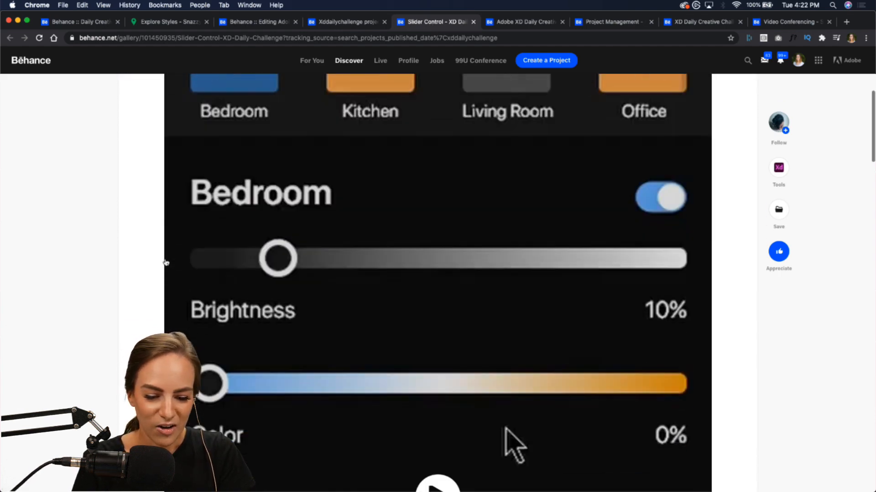
scroll(166, 263, up, 9)
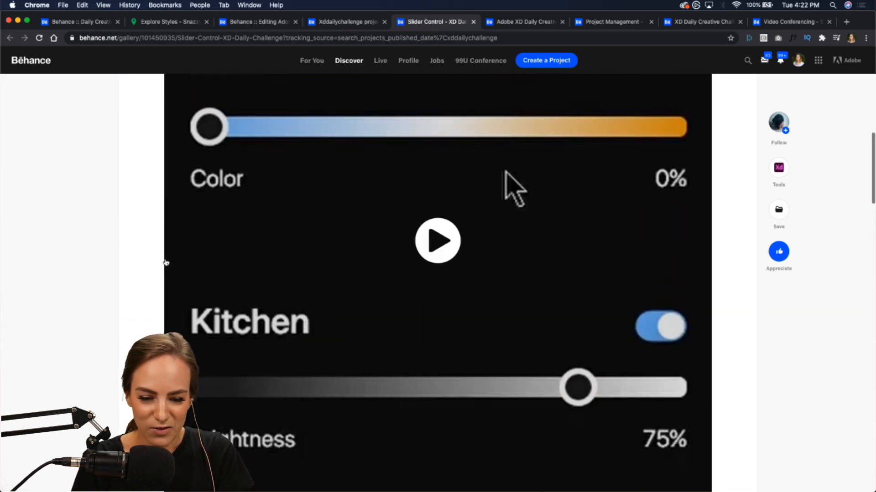
click(453, 248)
scroll(683, 338, down, 4)
scroll(683, 338, down, 6)
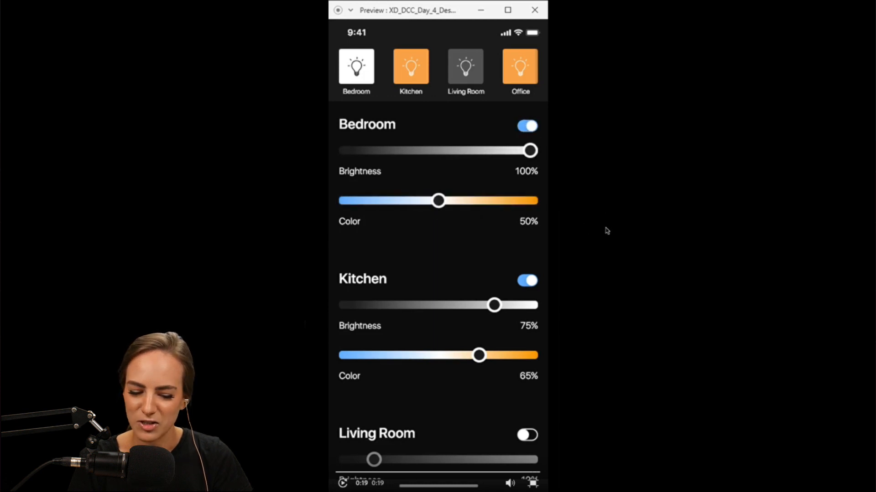
click(533, 484)
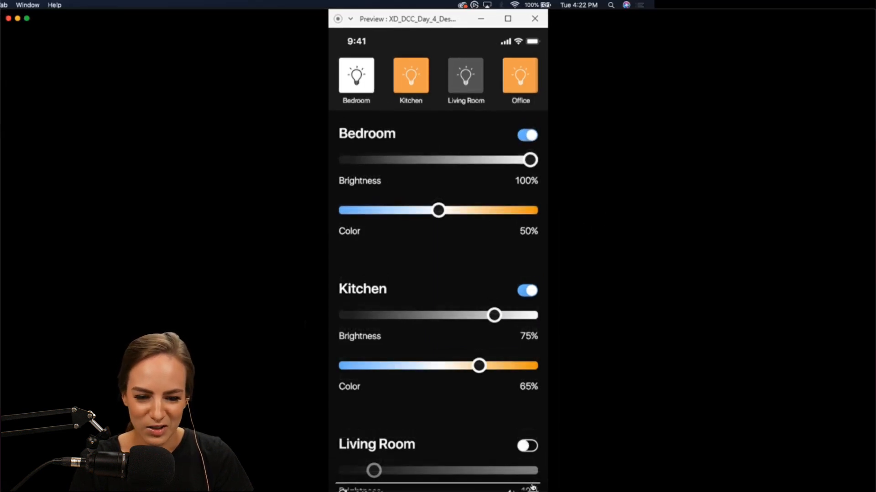
scroll(223, 303, up, 5)
scroll(223, 303, up, 15)
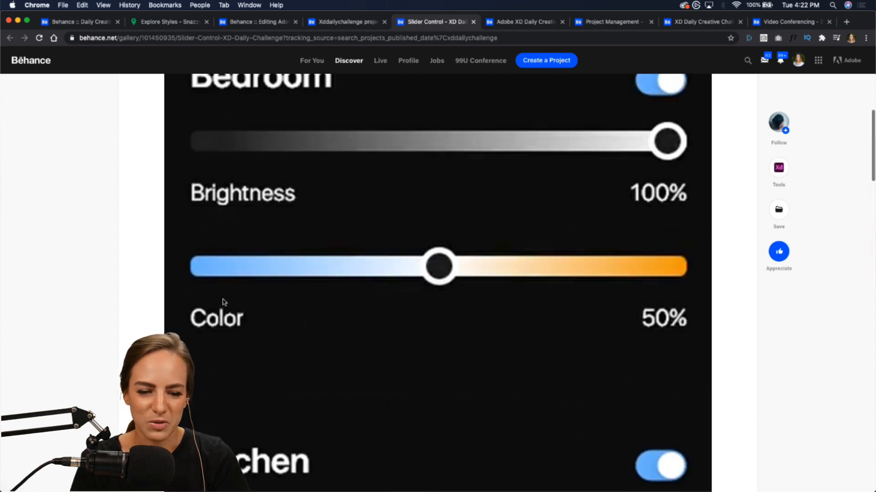
Switch to the Adobe XD Daily Creative Challenge Jul 27 project and review its challenge prompt and project management mockup.
click(516, 23)
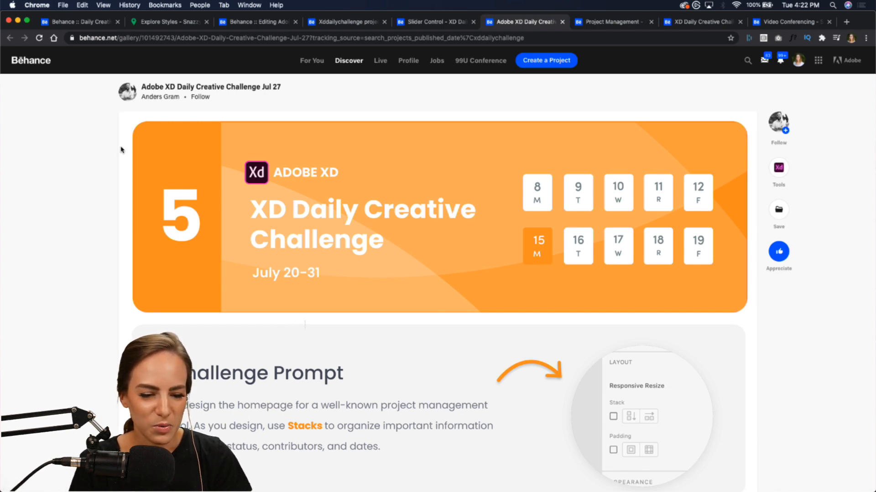
scroll(74, 226, down, 10)
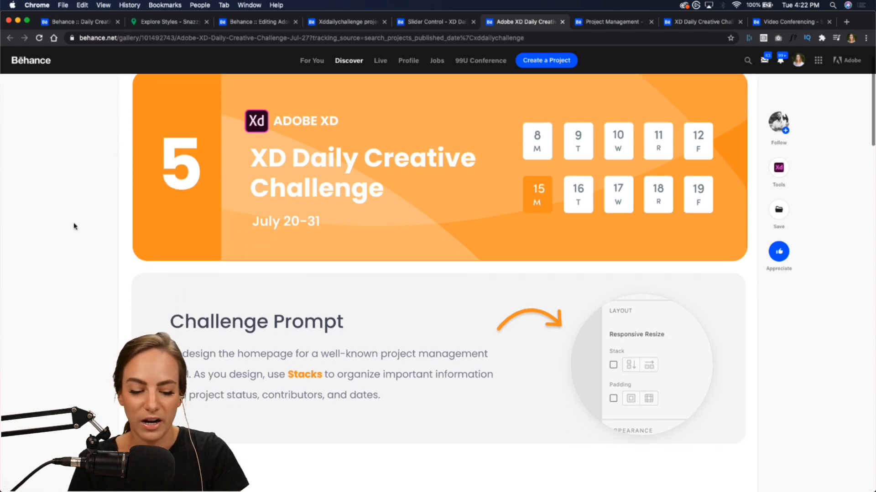
scroll(75, 226, down, 2)
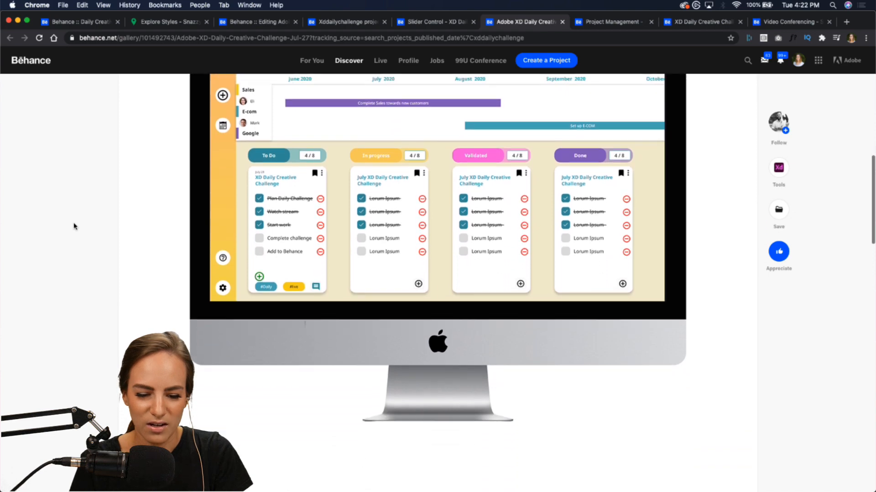
scroll(74, 226, up, 2)
scroll(74, 226, down, 8)
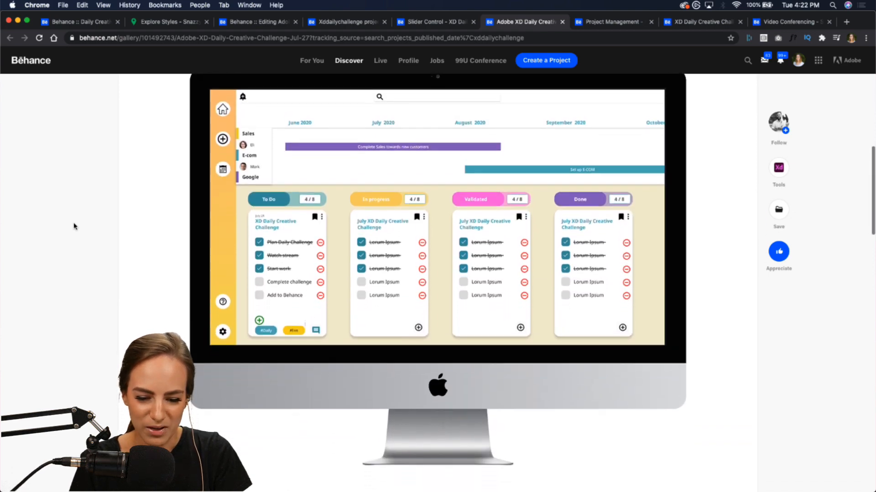
scroll(74, 226, down, 3)
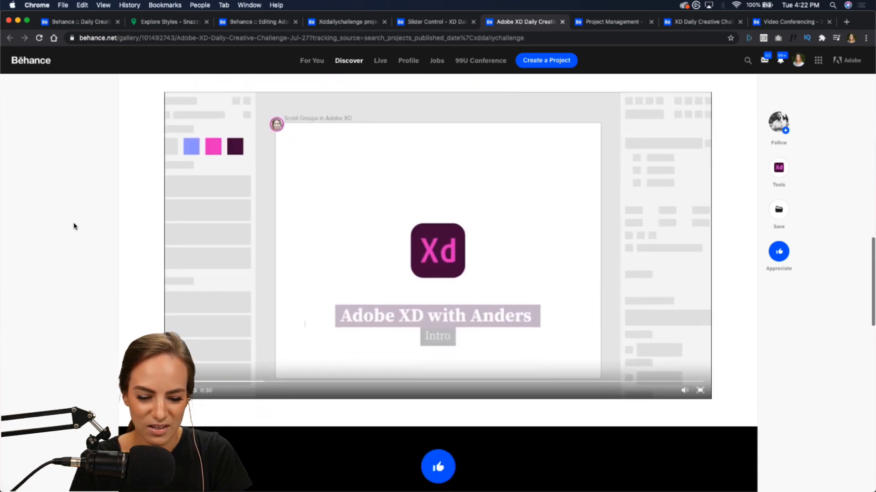
Watch the Jul 27 project's video twice from the beginning in full screen and return to the start of the project page.
click(700, 392)
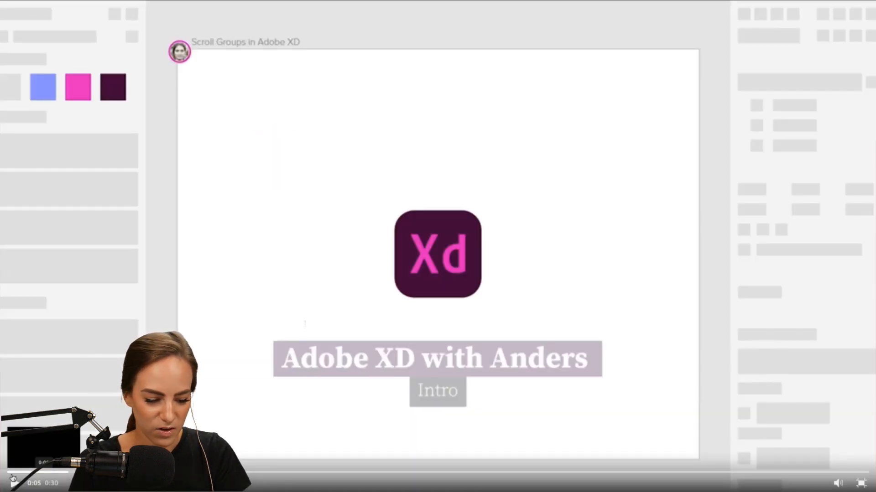
click(6, 473)
click(16, 485)
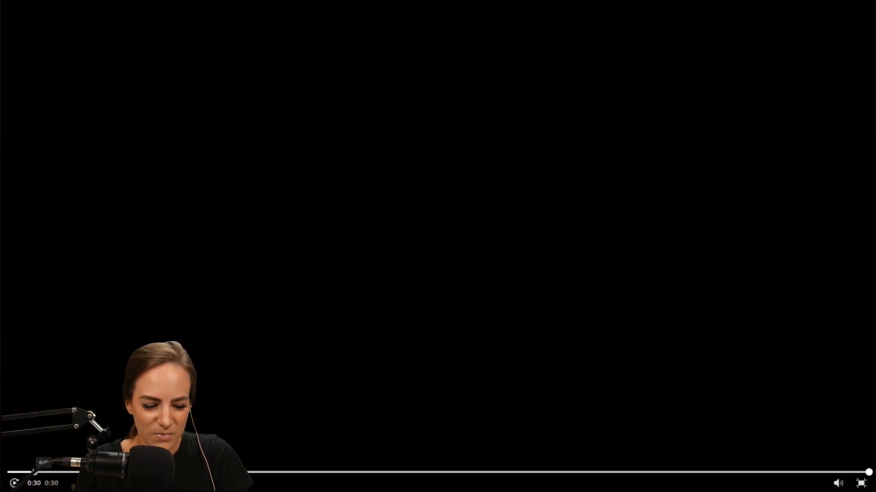
click(19, 481)
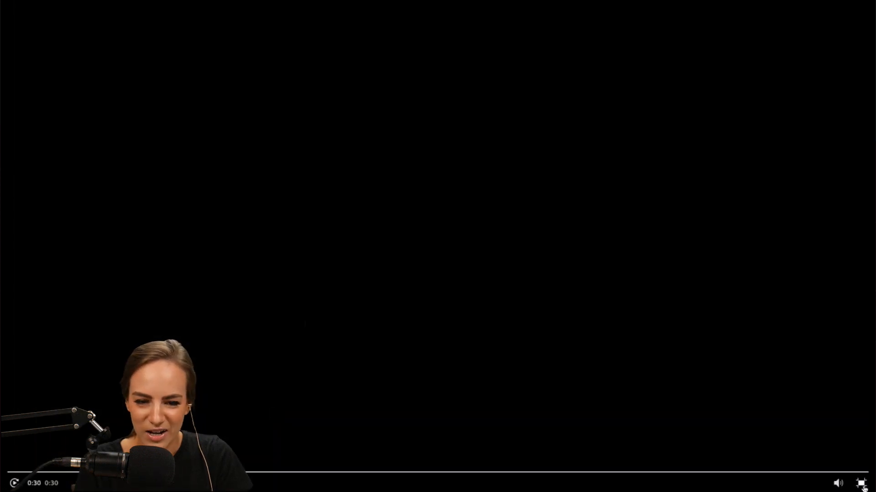
click(862, 487)
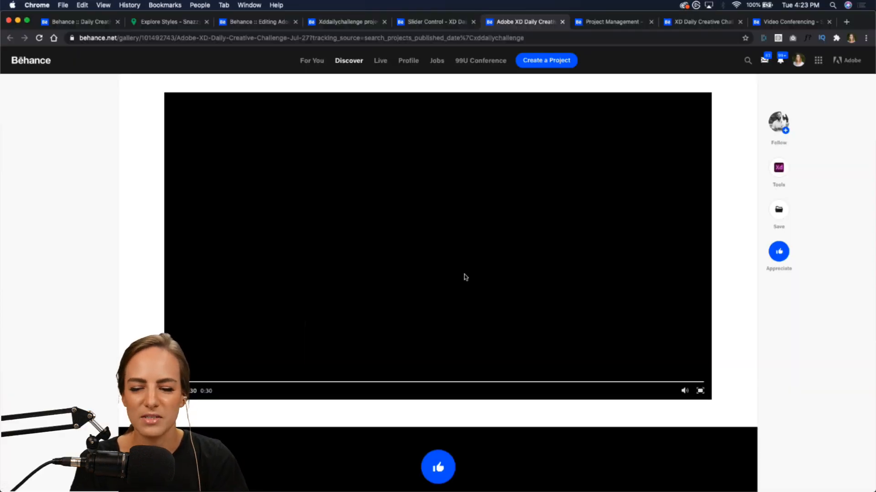
scroll(465, 278, up, 15)
scroll(465, 277, up, 8)
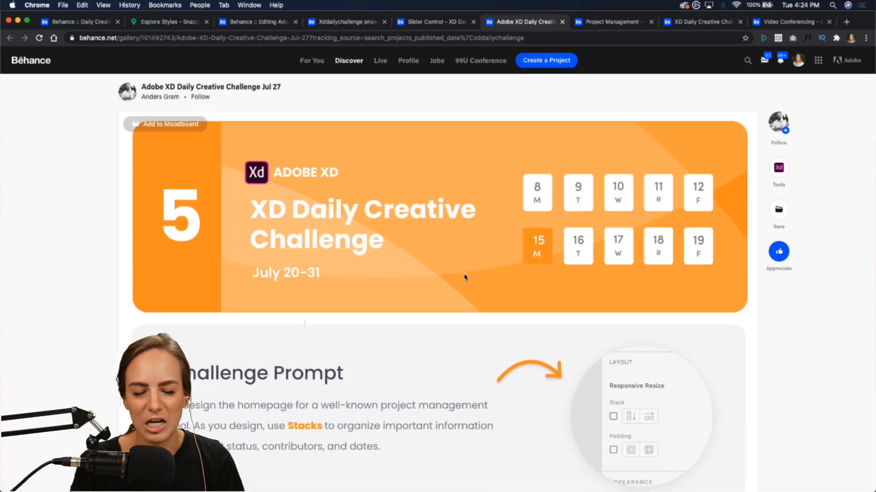
Review the Project Management - Homepage Design project, playing its Weekly Agenda video in full screen and returning to the project page.
click(608, 23)
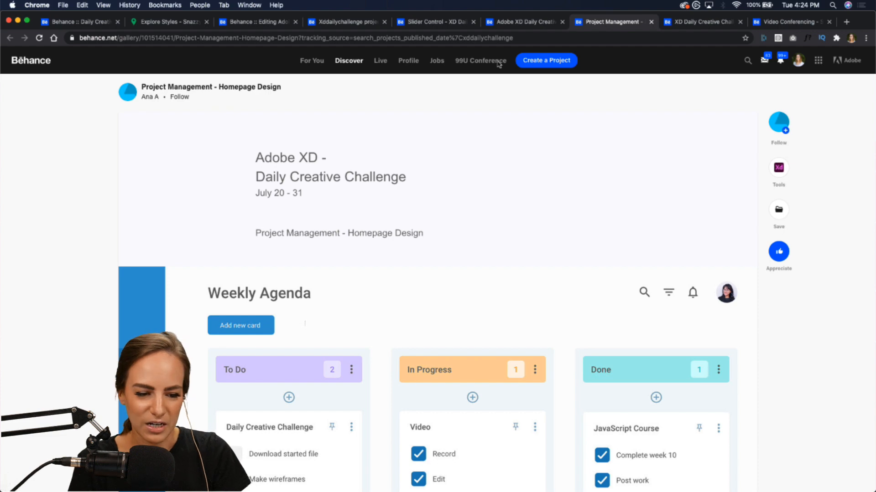
scroll(42, 157, down, 5)
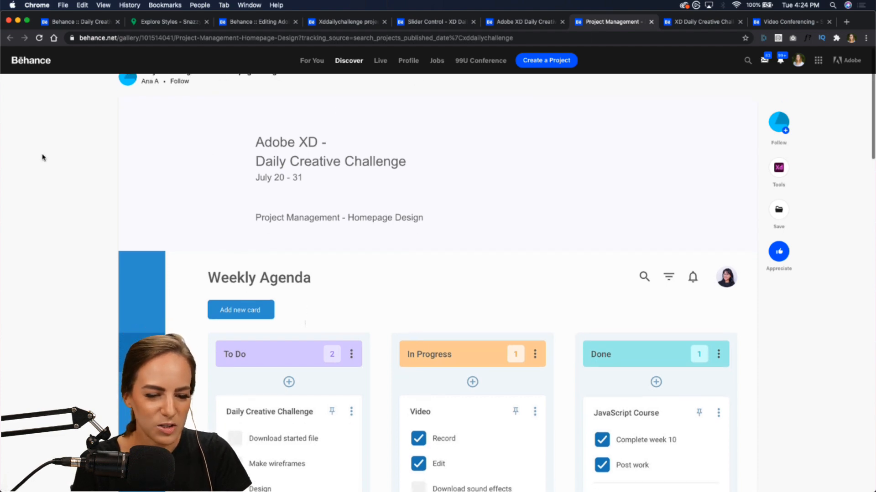
scroll(43, 158, down, 10)
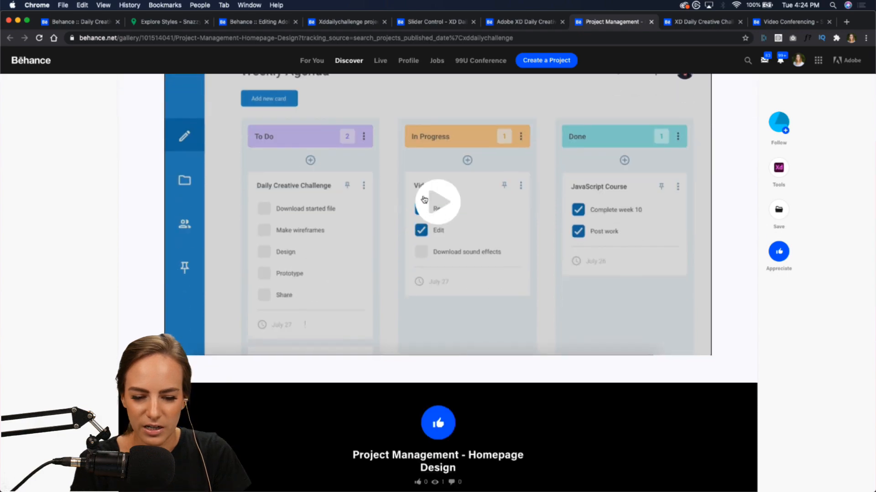
click(424, 199)
click(704, 350)
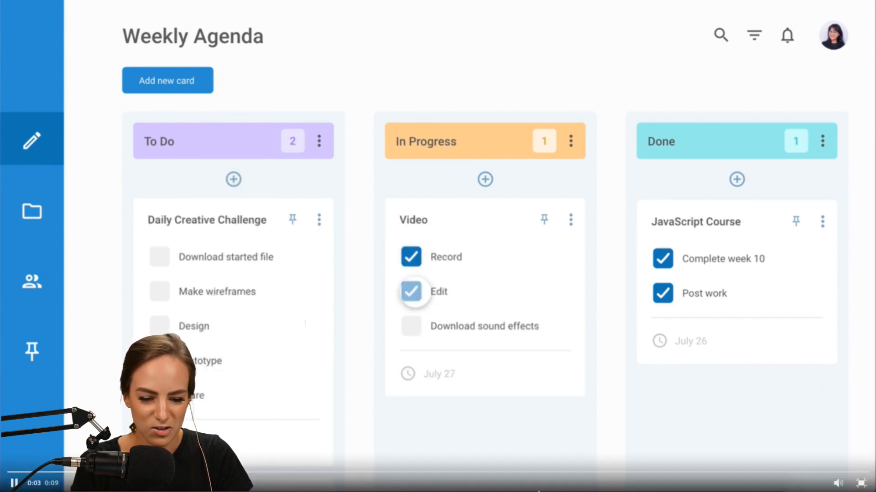
click(860, 483)
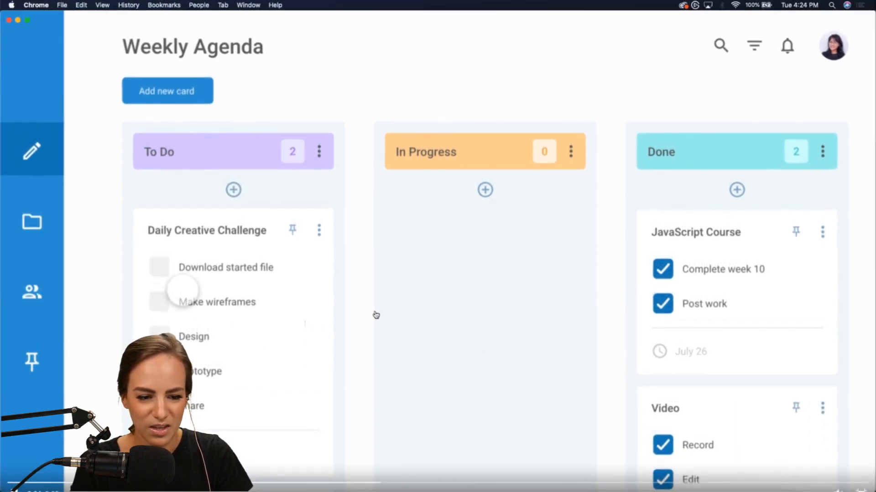
scroll(317, 299, up, 5)
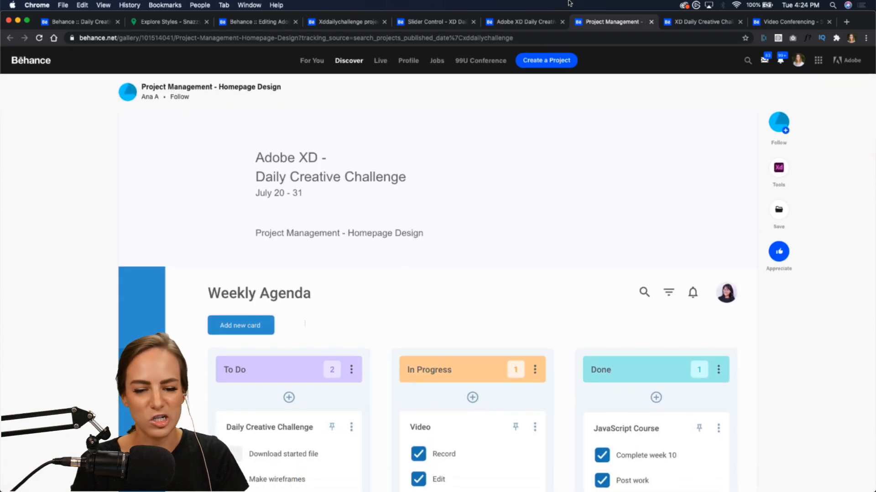
Switch to the XD Daily Creative Challenge July 21 - 31 project and examine the designs for Challenge Prompts #1 to #4.
click(694, 24)
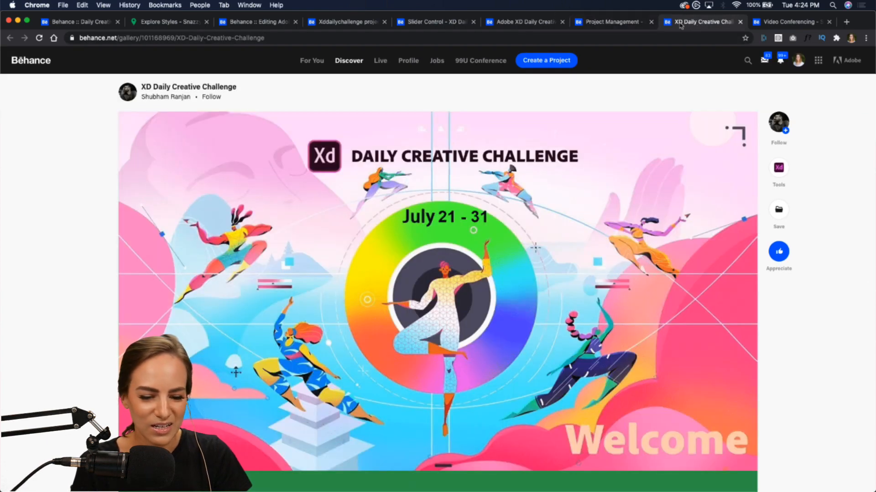
scroll(91, 199, down, 1)
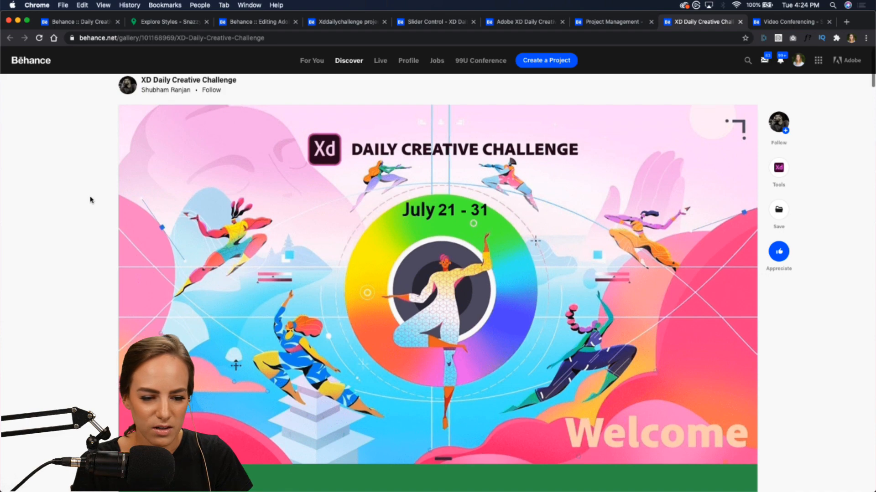
scroll(91, 200, down, 10)
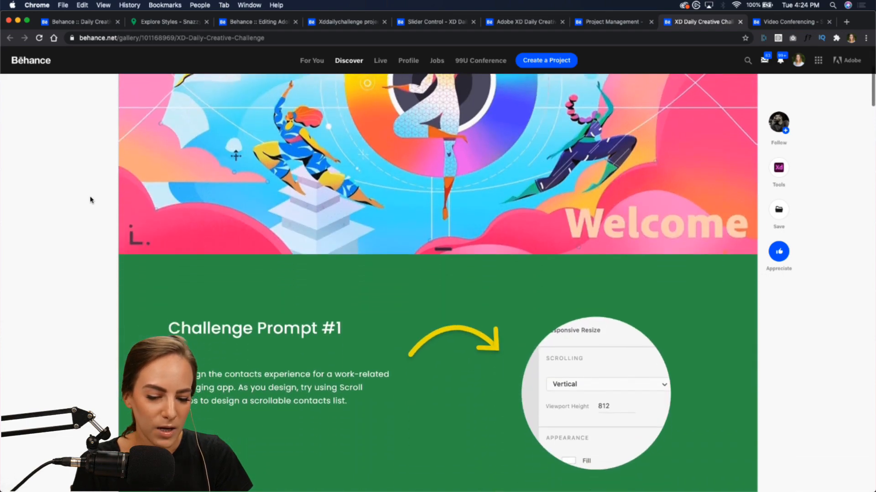
scroll(90, 200, down, 7)
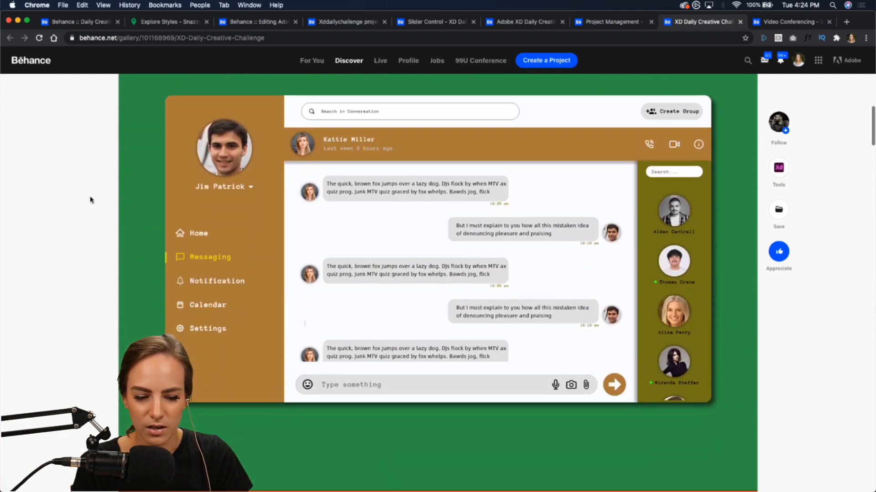
scroll(90, 200, down, 8)
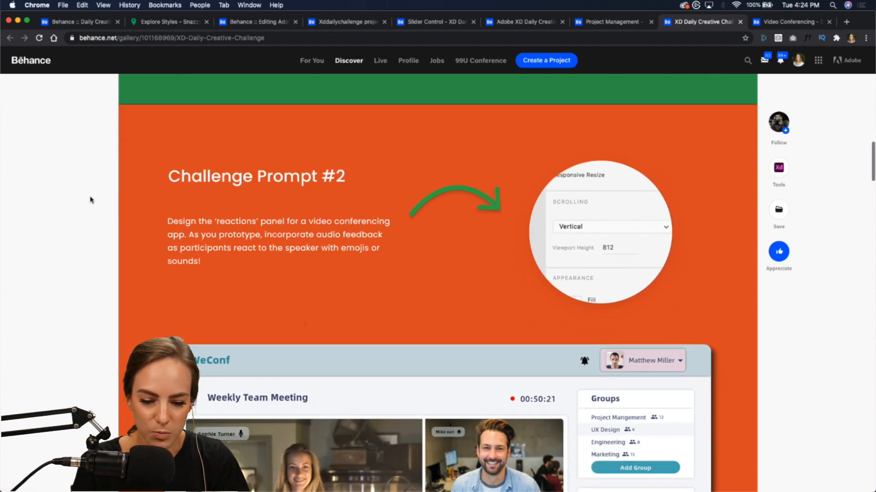
scroll(90, 200, down, 12)
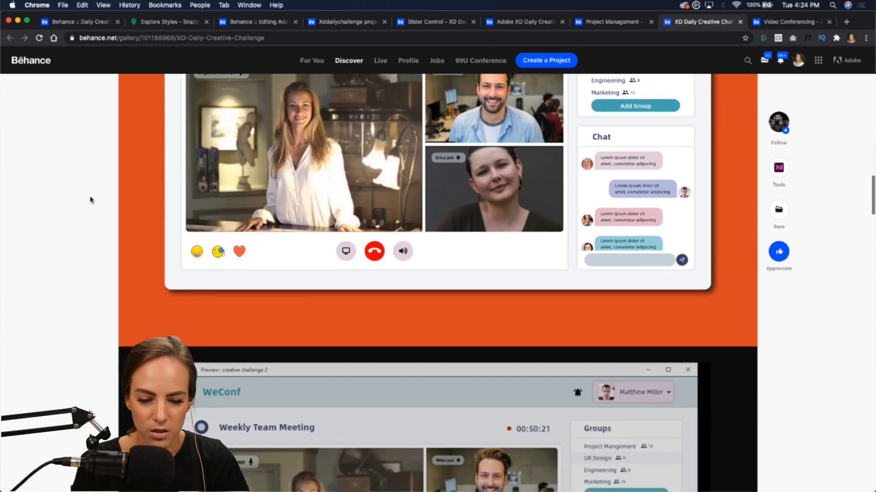
scroll(90, 200, down, 17)
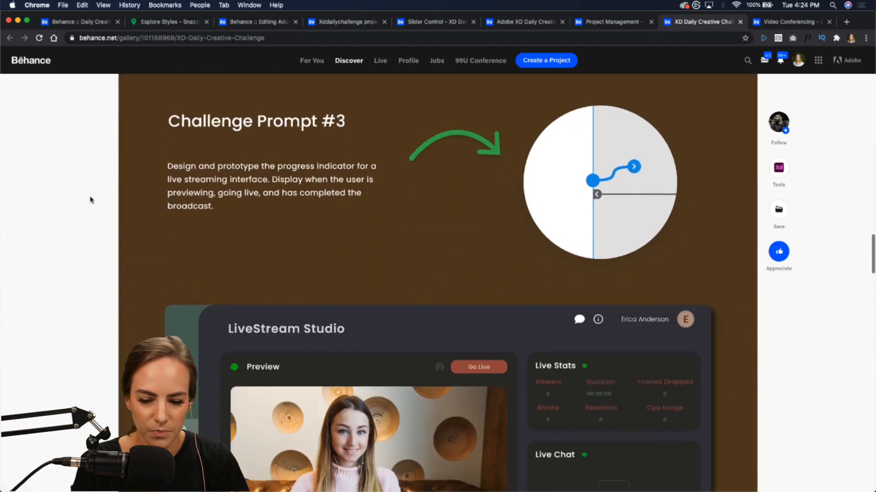
scroll(90, 200, down, 16)
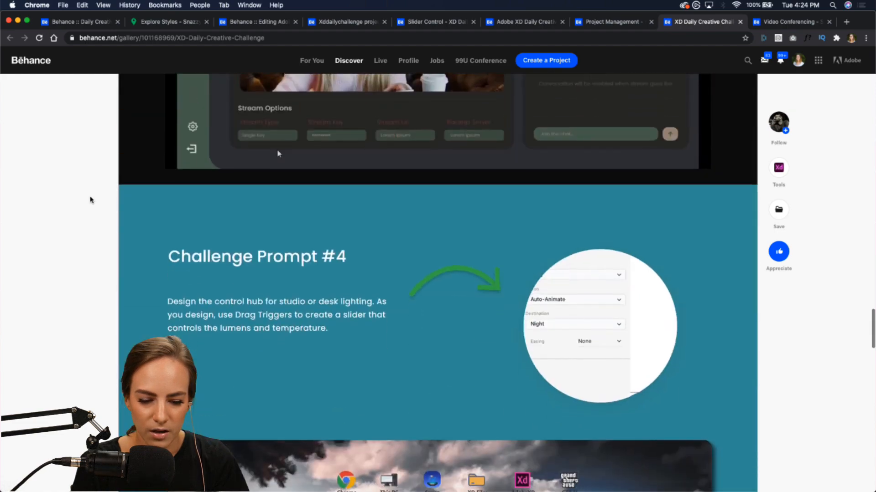
scroll(90, 200, down, 12)
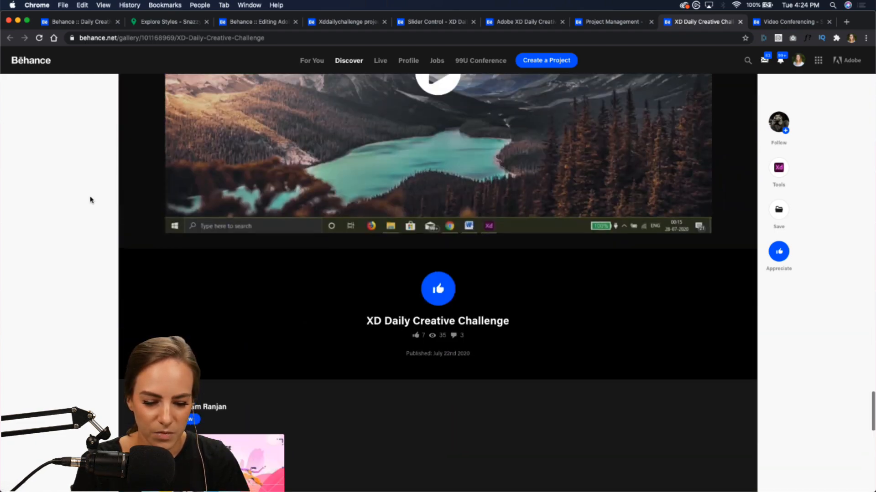
Play the Challenge Prompt #4 preview video on the project page and return to the project's cover image.
scroll(91, 200, up, 4)
scroll(91, 200, up, 1)
click(447, 262)
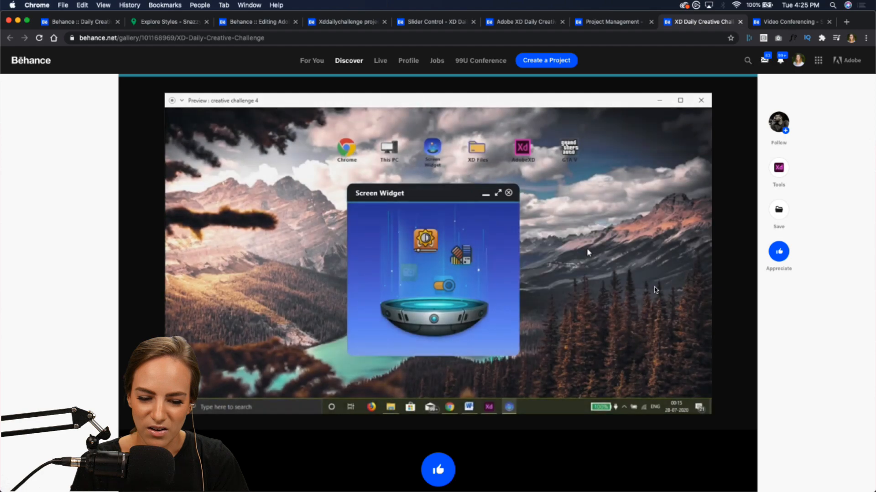
scroll(655, 290, up, 20)
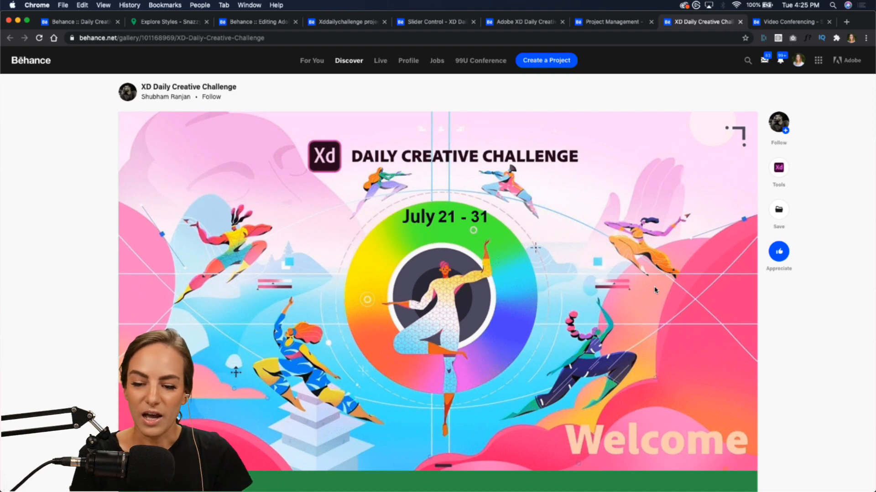
mouse_move(781, 182)
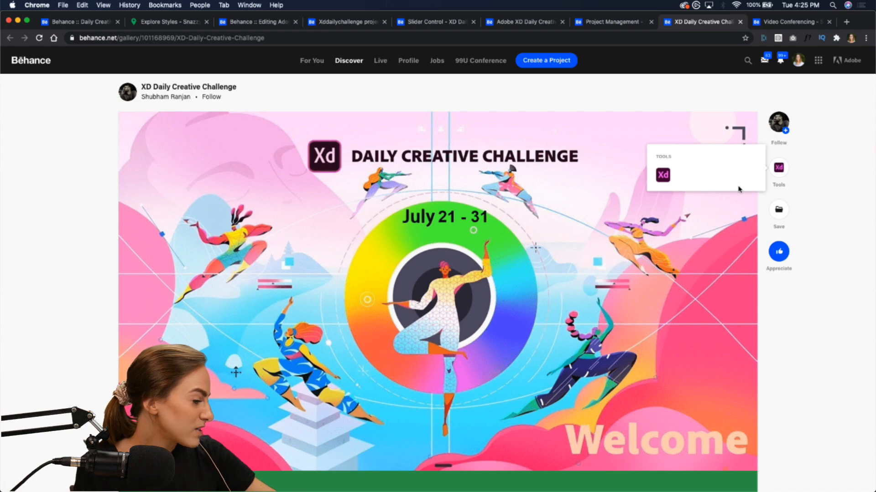